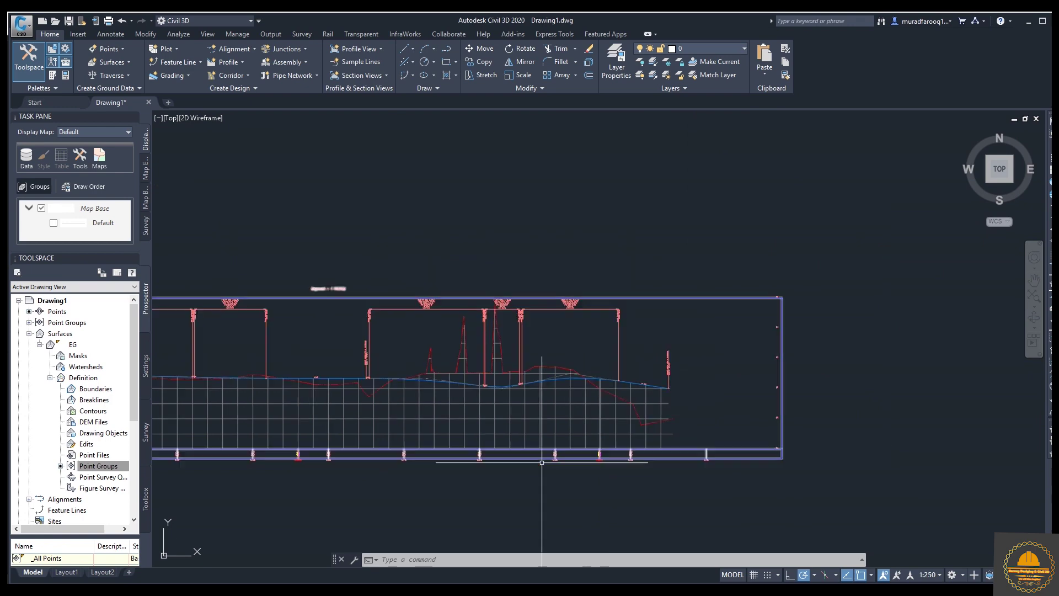
- Examine the finished example drawing's profile view, the alignment with its station labels and the contoured EG surface
{"action": "middle_click_drag", "start_coordinate": [601, 455], "coordinate": [791, 429]}
{"action": "scroll", "coordinate": [509, 451], "scroll_direction": "down", "scroll_amount": 5}
{"action": "mouse_move", "coordinate": [347, 502]}
{"action": "middle_mouse_down"}
{"action": "mouse_move", "coordinate": [547, 481]}
{"action": "mouse_move", "coordinate": [800, 378]}
{"action": "mouse_move", "coordinate": [595, 397]}
{"action": "middle_mouse_up"}
{"action": "scroll", "coordinate": [547, 481], "scroll_direction": "up", "scroll_amount": 8}
{"action": "scroll", "coordinate": [591, 397], "scroll_direction": "up", "scroll_amount": 3}
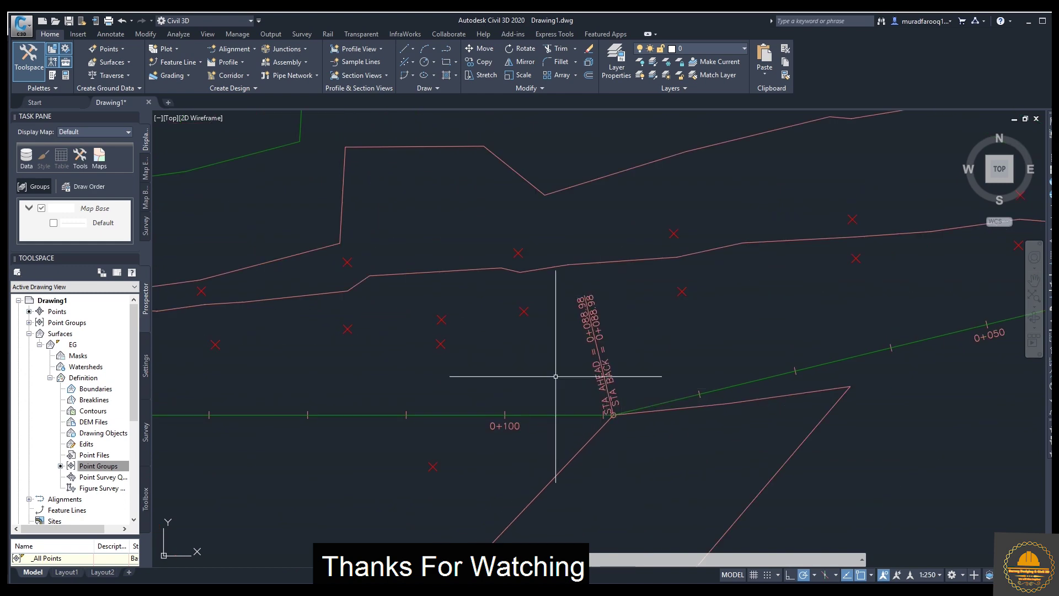
{"action": "scroll", "coordinate": [560, 371], "scroll_direction": "down", "scroll_amount": 6}
{"action": "scroll", "coordinate": [441, 349], "scroll_direction": "up", "scroll_amount": 2}
{"action": "scroll", "coordinate": [441, 349], "scroll_direction": "up", "scroll_amount": 4}
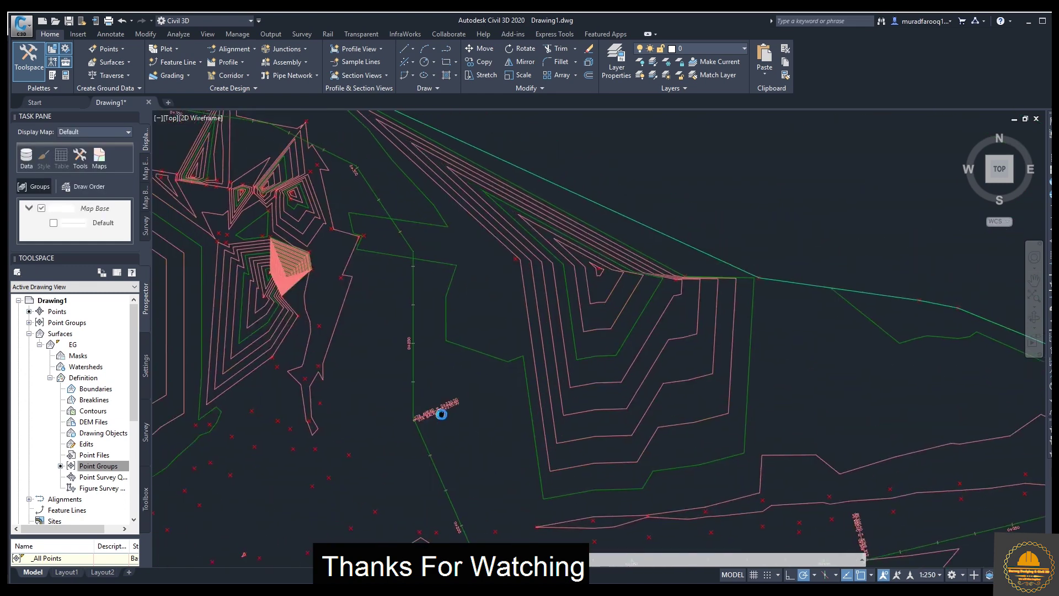
{"action": "middle_click_drag", "start_coordinate": [409, 367], "coordinate": [595, 411]}
{"action": "scroll", "coordinate": [453, 361], "scroll_direction": "down", "scroll_amount": 3}
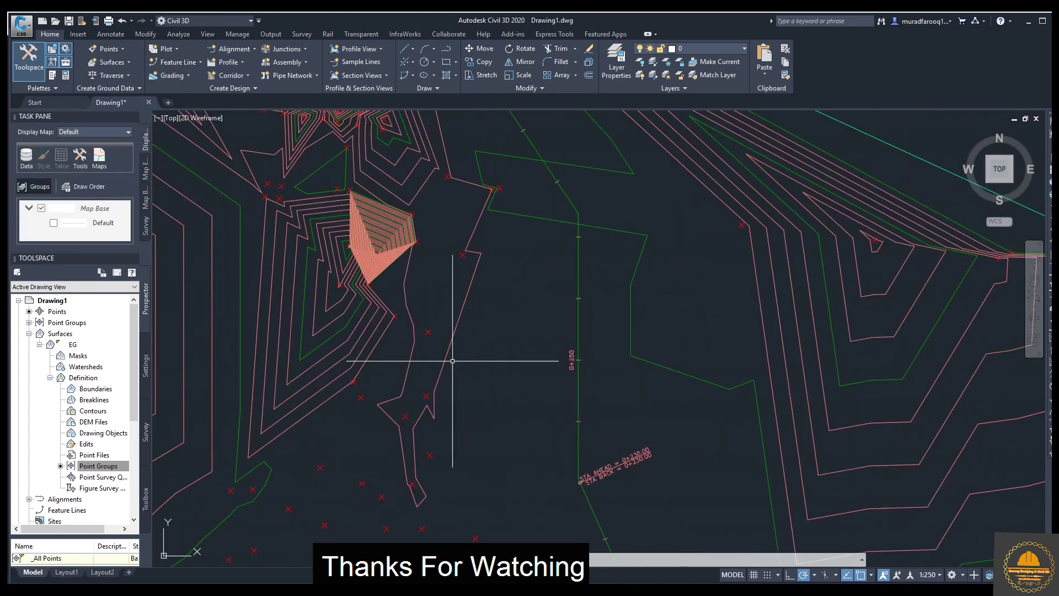
{"action": "scroll", "coordinate": [392, 408], "scroll_direction": "up", "scroll_amount": 3}
{"action": "middle_click_drag", "start_coordinate": [302, 285], "coordinate": [674, 492]}
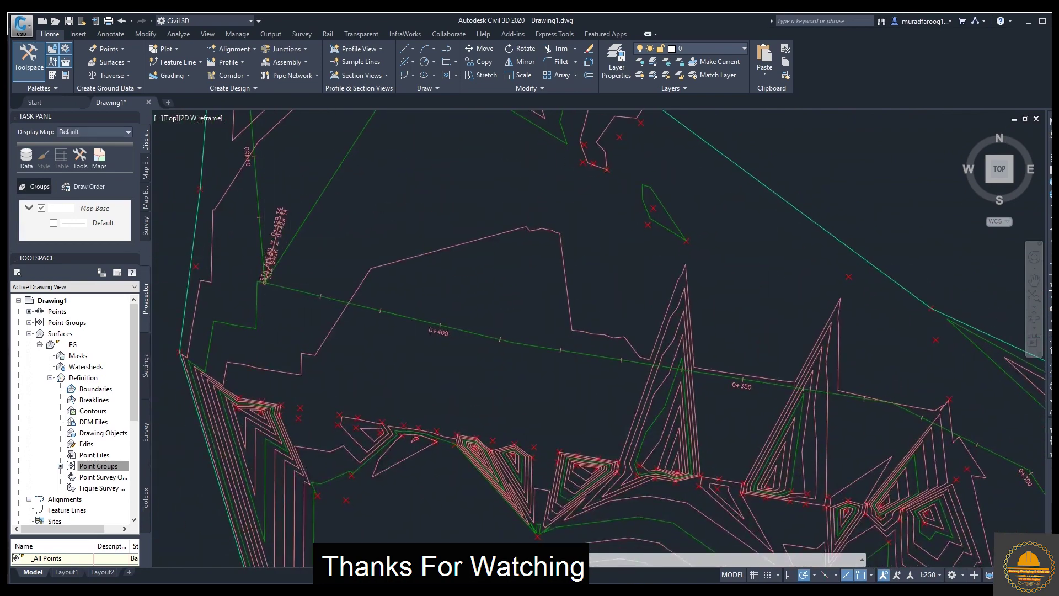
{"action": "scroll", "coordinate": [279, 293], "scroll_direction": "up", "scroll_amount": 3}
{"action": "scroll", "coordinate": [309, 295], "scroll_direction": "down", "scroll_amount": 4}
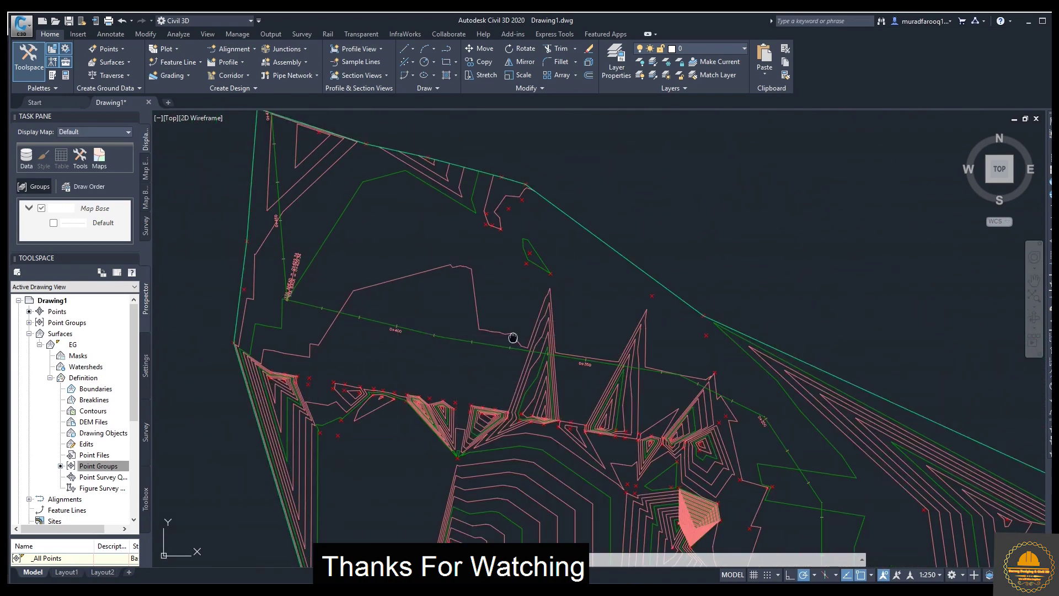
{"action": "middle_click_drag", "start_coordinate": [504, 295], "coordinate": [350, 171]}
{"action": "middle_click_drag", "start_coordinate": [569, 364], "coordinate": [383, 249]}
{"action": "scroll", "coordinate": [485, 295], "scroll_direction": "down", "scroll_amount": 2}
{"action": "scroll", "coordinate": [485, 296], "scroll_direction": "down", "scroll_amount": 3}
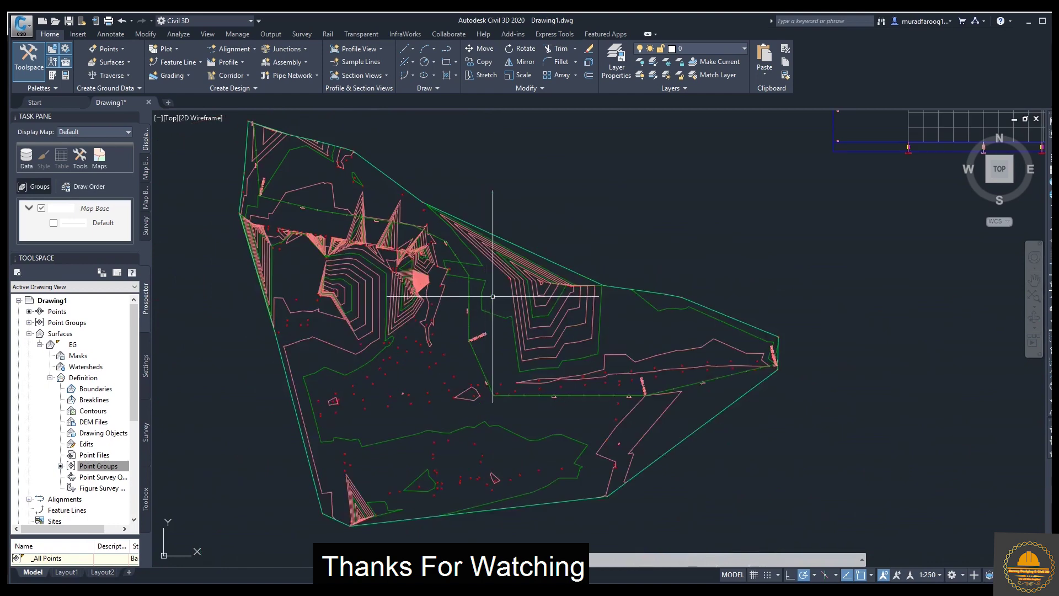
{"action": "scroll", "coordinate": [780, 331], "scroll_direction": "up", "scroll_amount": 2}
{"action": "middle_click_drag", "start_coordinate": [780, 331], "coordinate": [529, 345]}
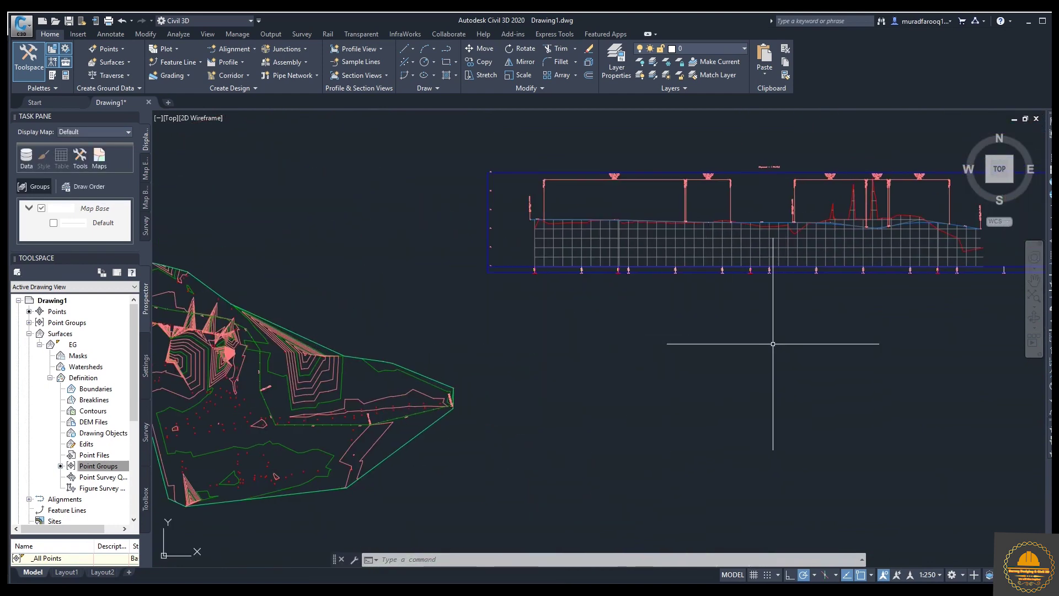
{"action": "scroll", "coordinate": [721, 366], "scroll_direction": "up", "scroll_amount": 2}
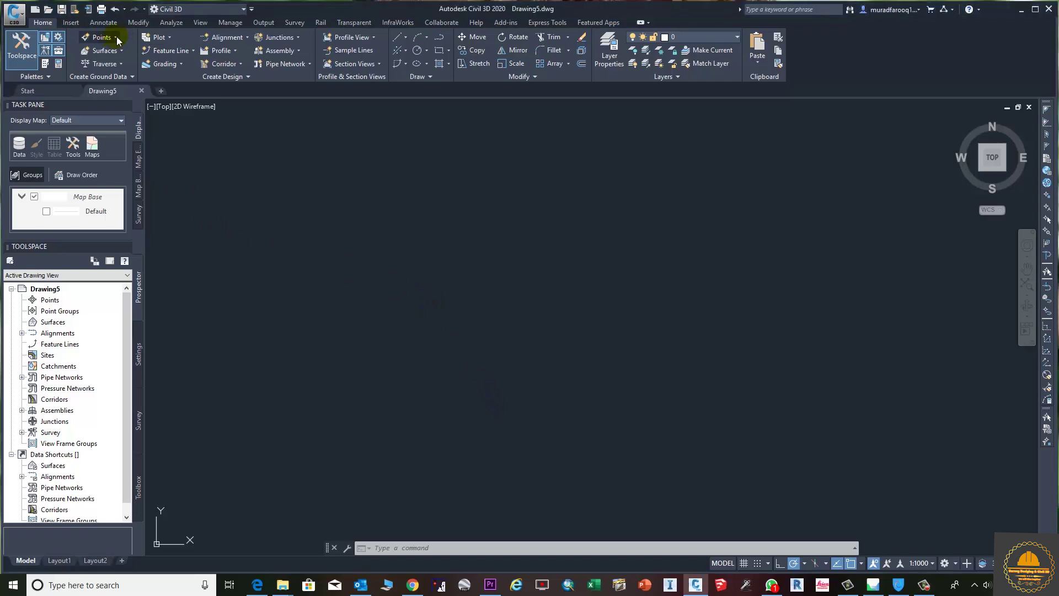
- Start a point import with the point creation tools and add New Data.txt as the source file
{"action": "left_click", "coordinate": [116, 37]}
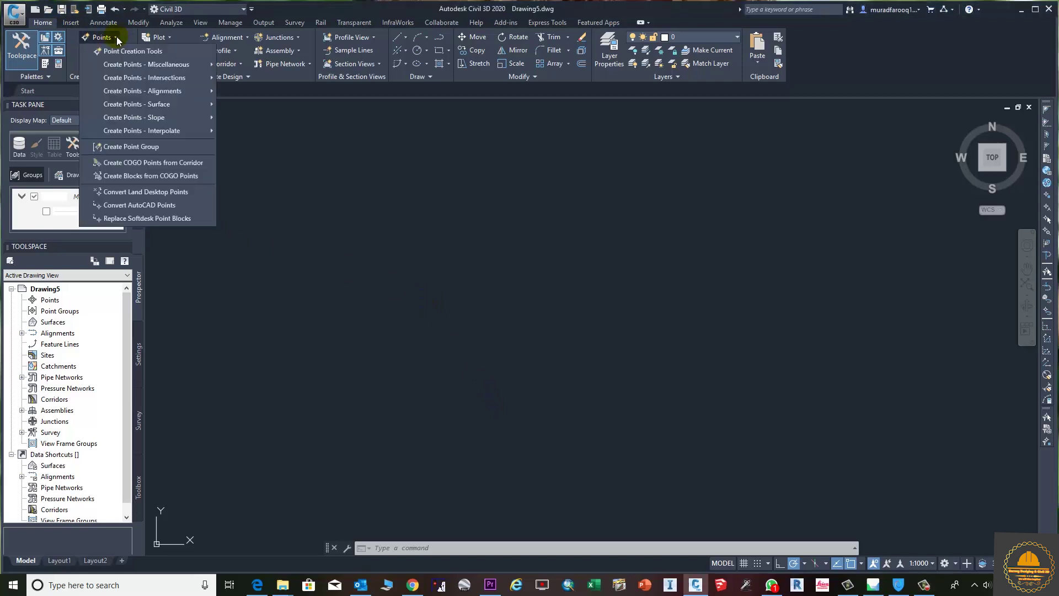
{"action": "left_click", "coordinate": [149, 51]}
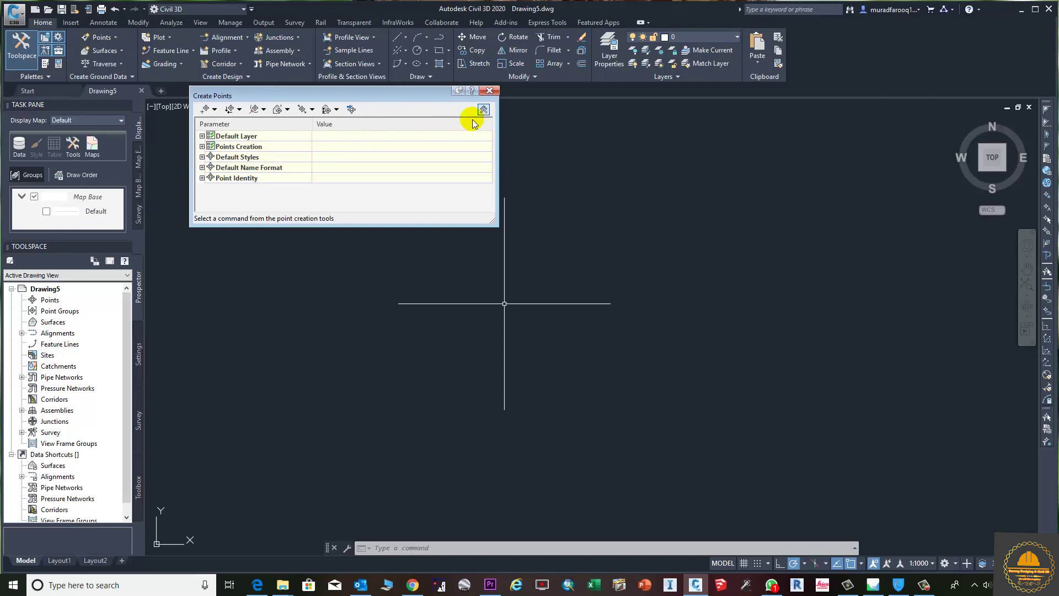
{"action": "left_click", "coordinate": [352, 110]}
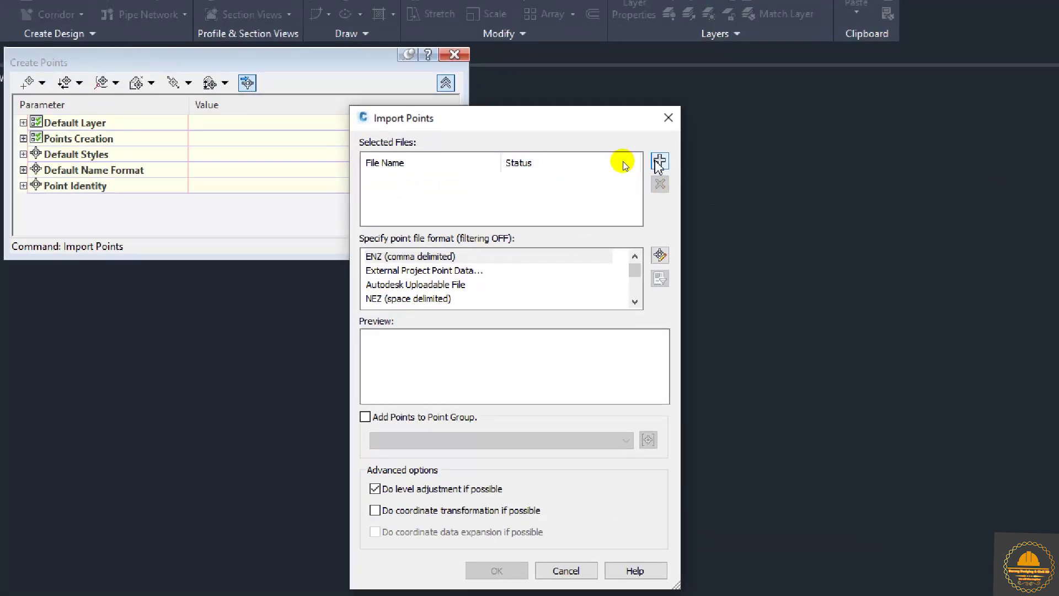
{"action": "left_click", "coordinate": [659, 161]}
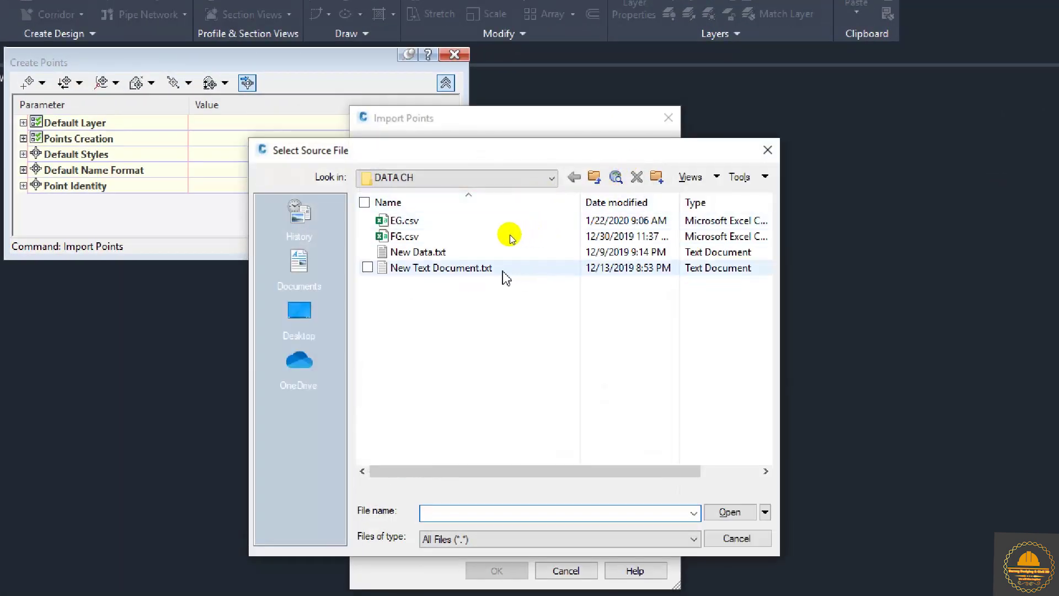
{"action": "left_click", "coordinate": [440, 252]}
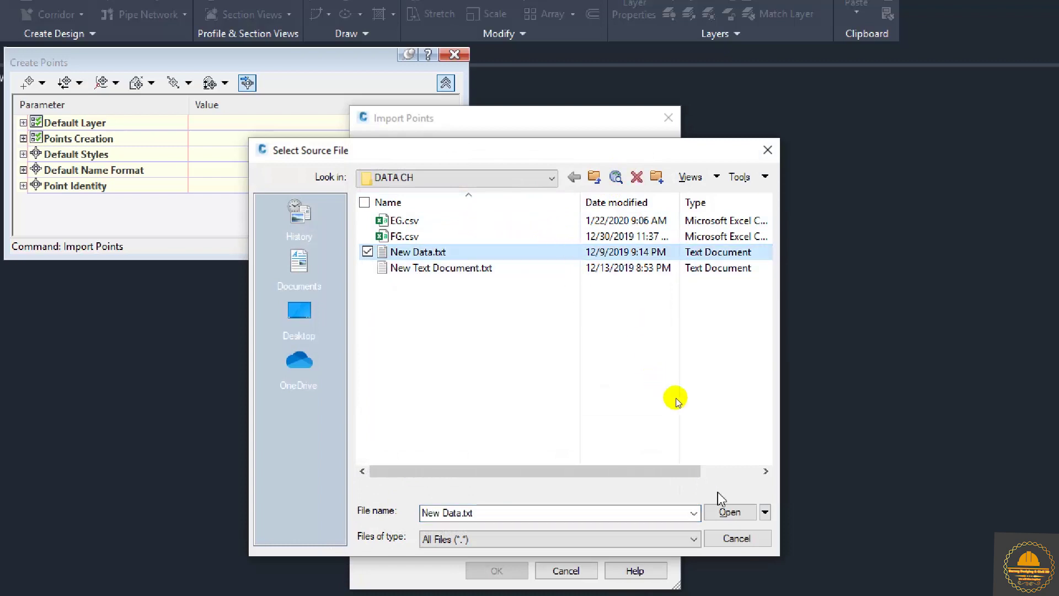
{"action": "left_click", "coordinate": [730, 512]}
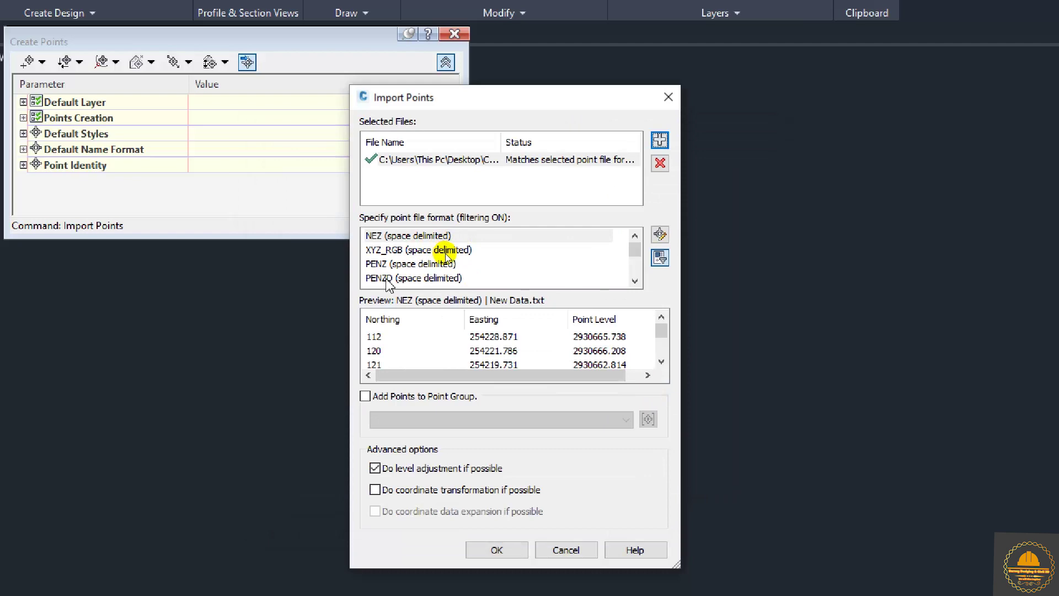
- Import the points in PENZ (space delimited) format, using the next point number for all duplicates, and close the point creation tools
{"action": "left_click", "coordinate": [392, 265]}
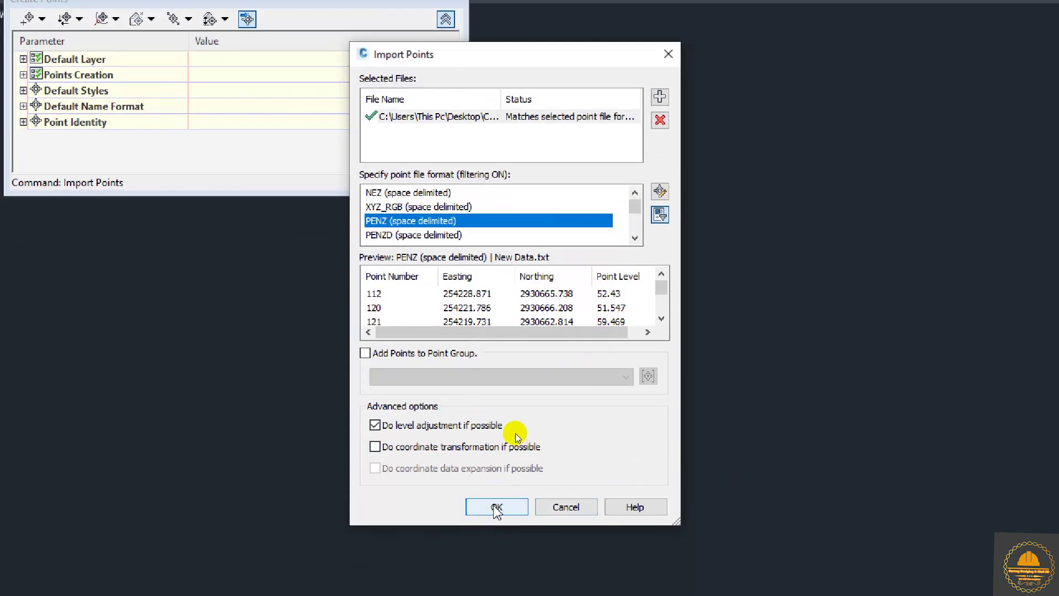
{"action": "left_click", "coordinate": [497, 507]}
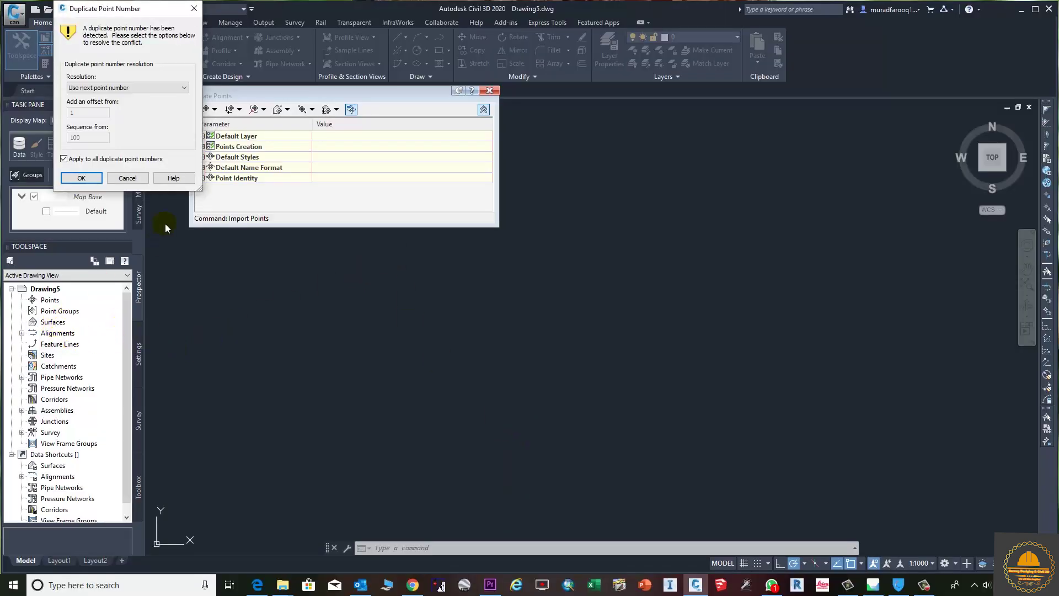
{"action": "left_click", "coordinate": [82, 178]}
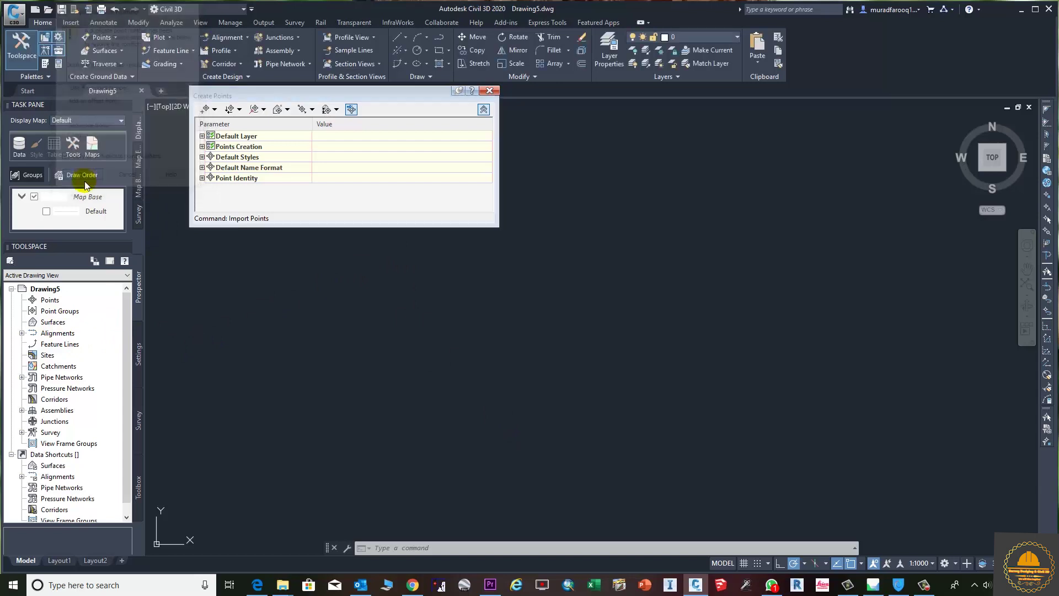
{"action": "left_click", "coordinate": [488, 92]}
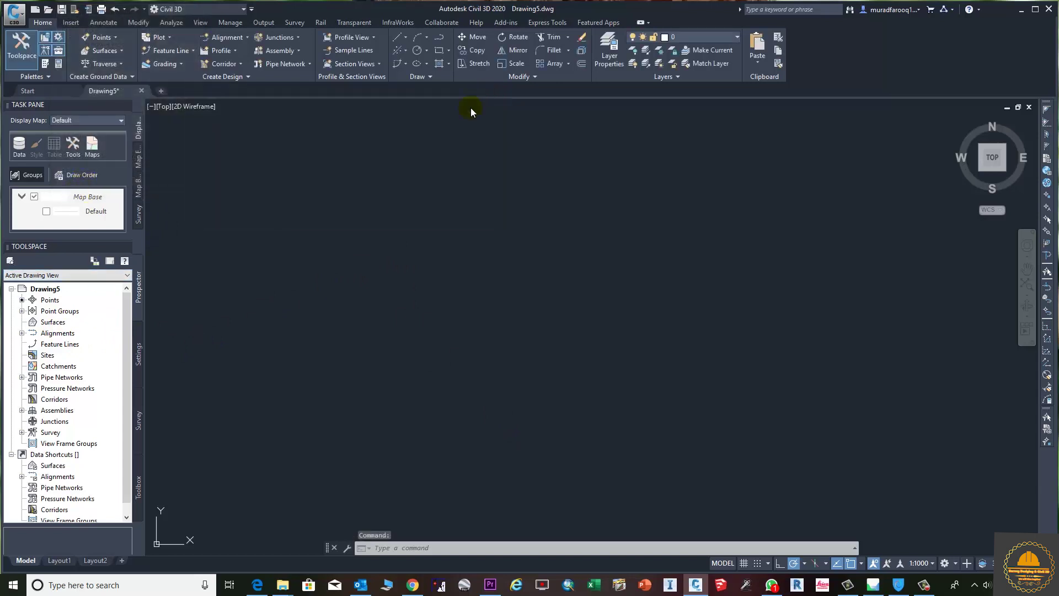
- Start creating a triangulation surface and name it EG
{"action": "right_click", "coordinate": [48, 323]}
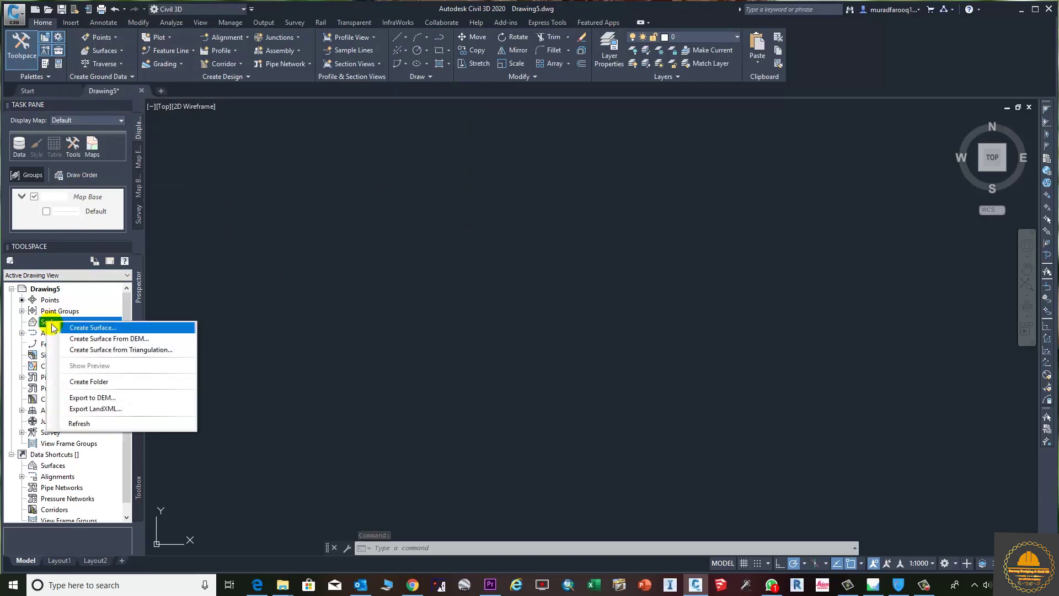
{"action": "left_click", "coordinate": [94, 329]}
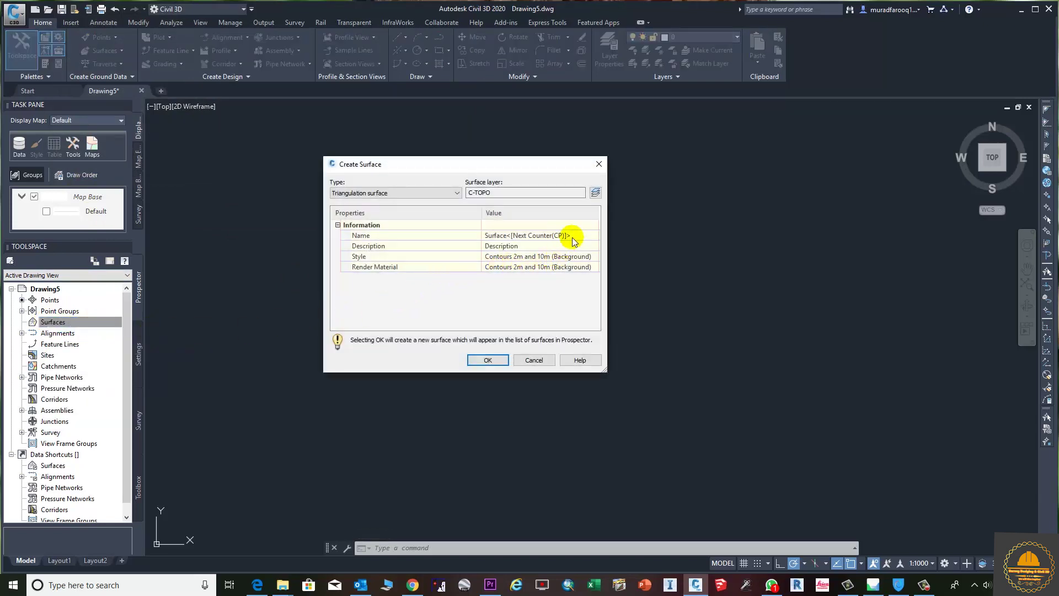
{"action": "left_click", "coordinate": [585, 234]}
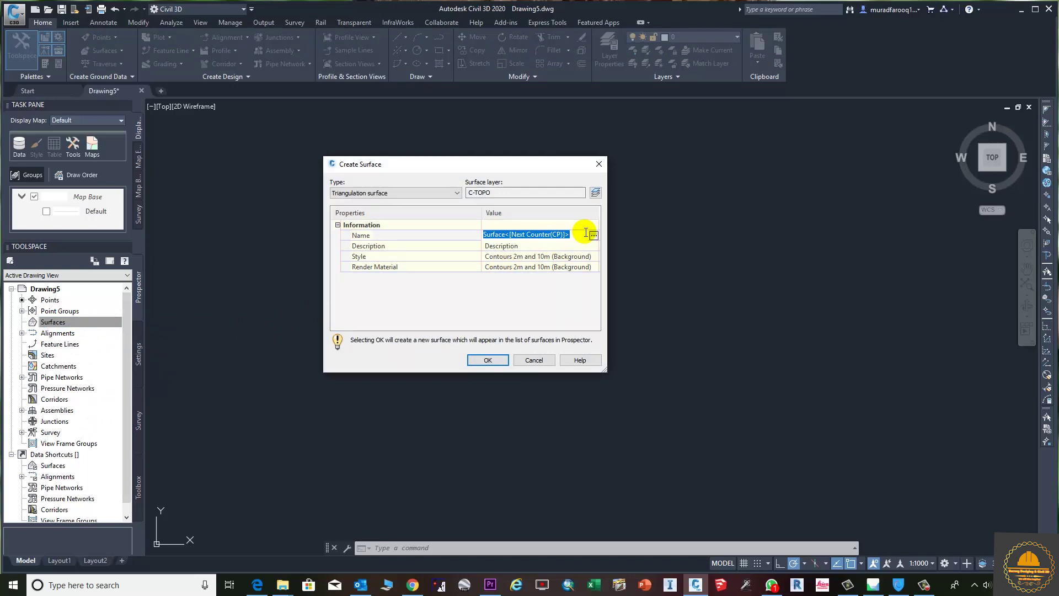
{"action": "type", "text": "EG"}
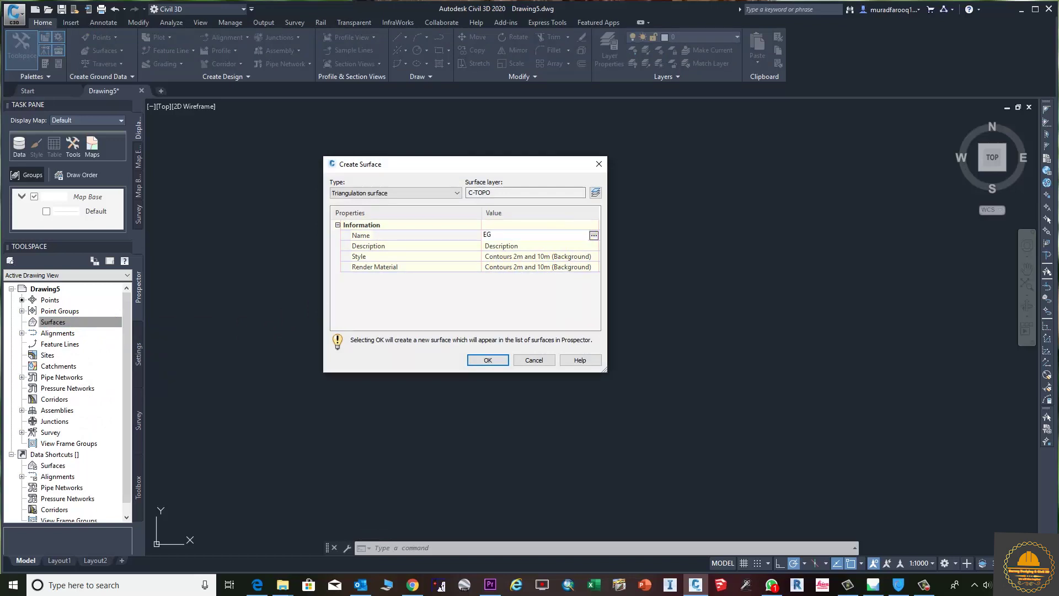
{"action": "key", "text": "Return"}
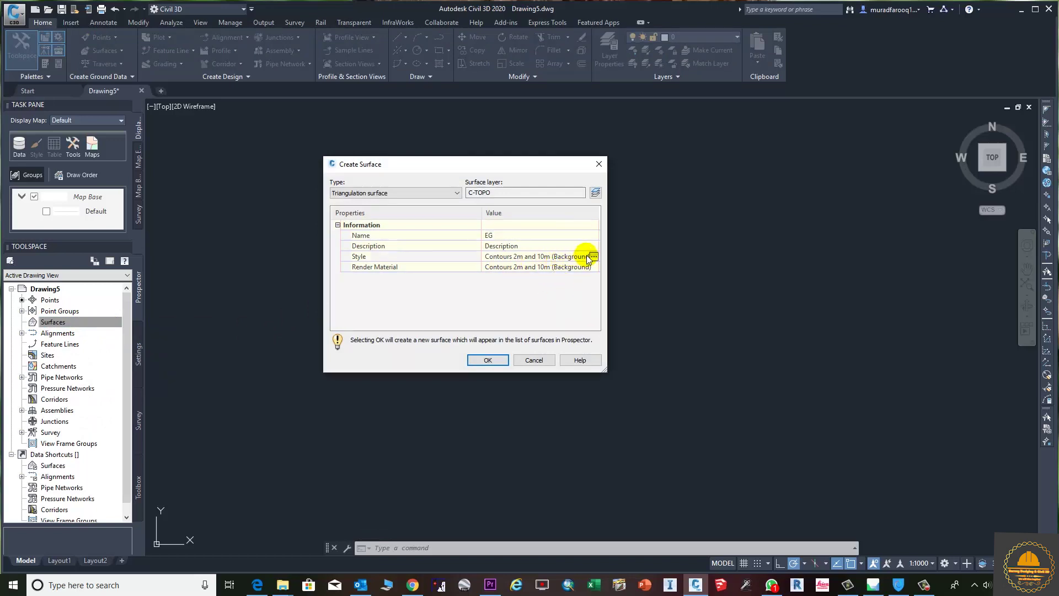
- Set the surface style to Contours 1m and 5m (Design) and create the surface
{"action": "left_click", "coordinate": [594, 257]}
{"action": "left_click", "coordinate": [546, 285]}
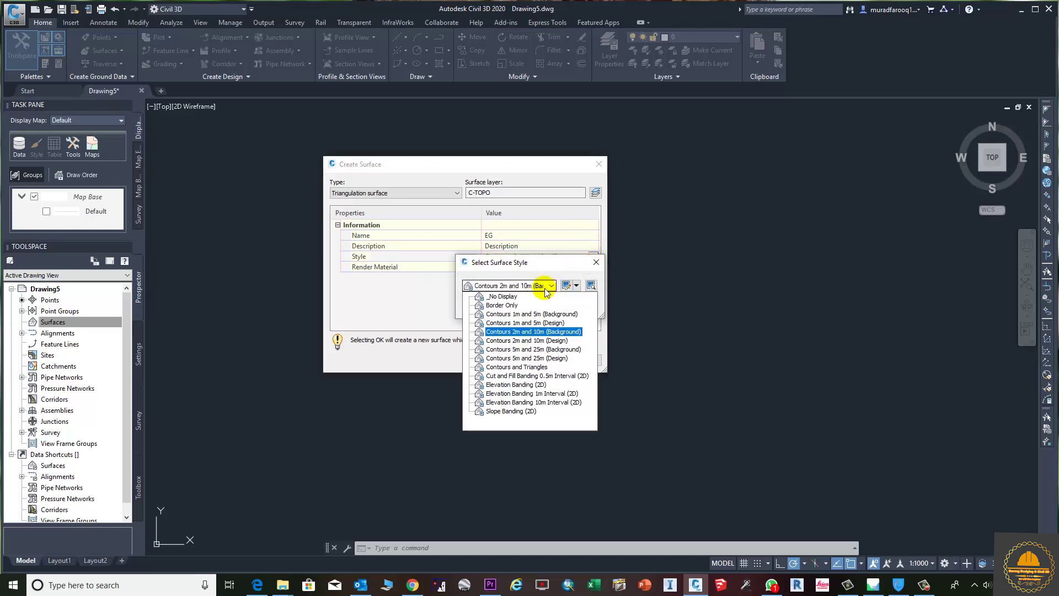
{"action": "left_click", "coordinate": [527, 323]}
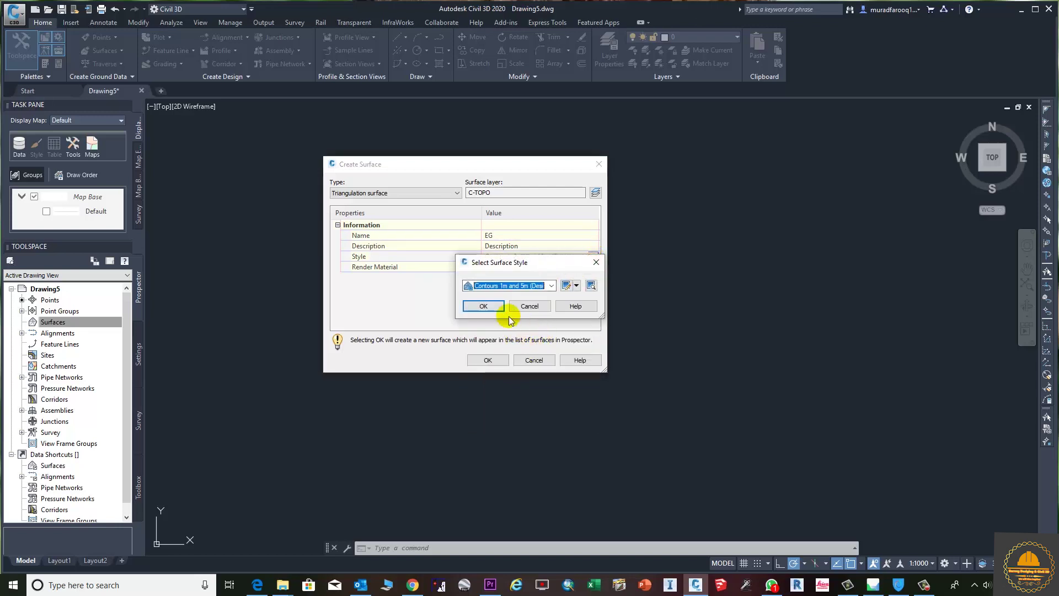
{"action": "left_click", "coordinate": [484, 306]}
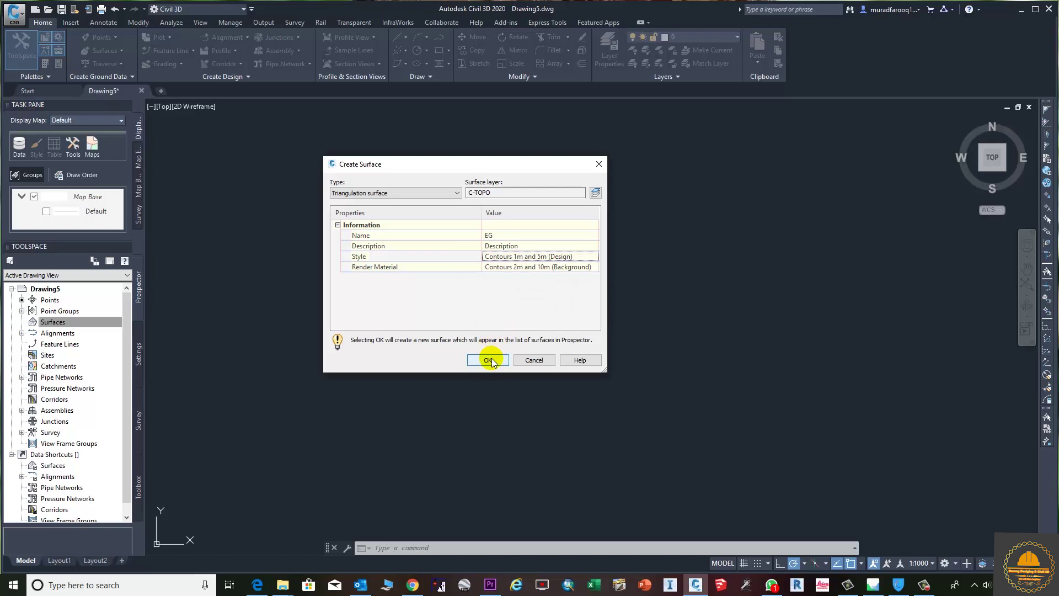
{"action": "left_click", "coordinate": [488, 360]}
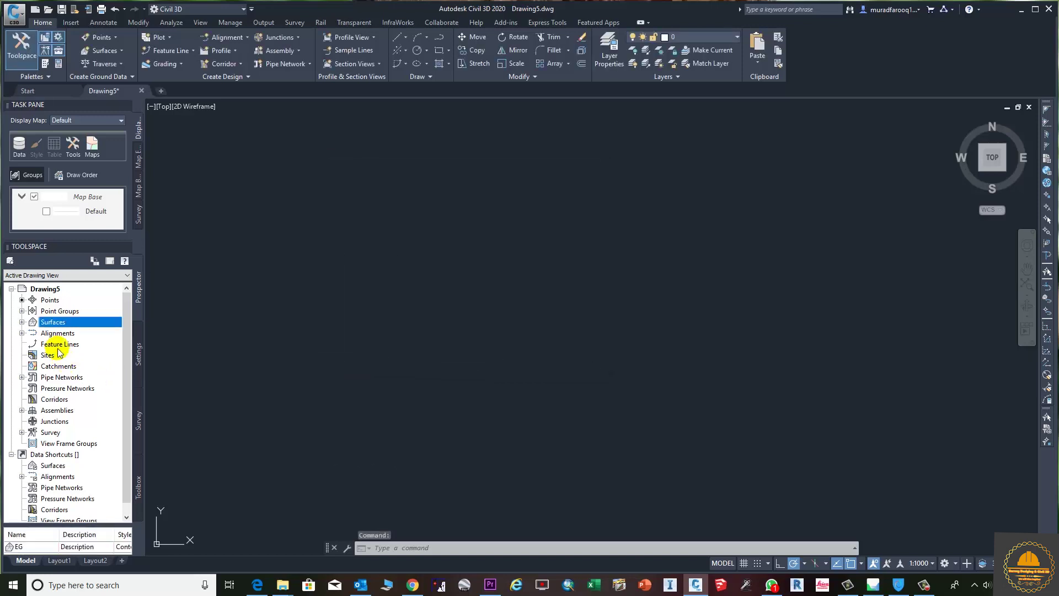
- Add the _All Points point group to the EG surface definition
{"action": "left_click", "coordinate": [21, 322]}
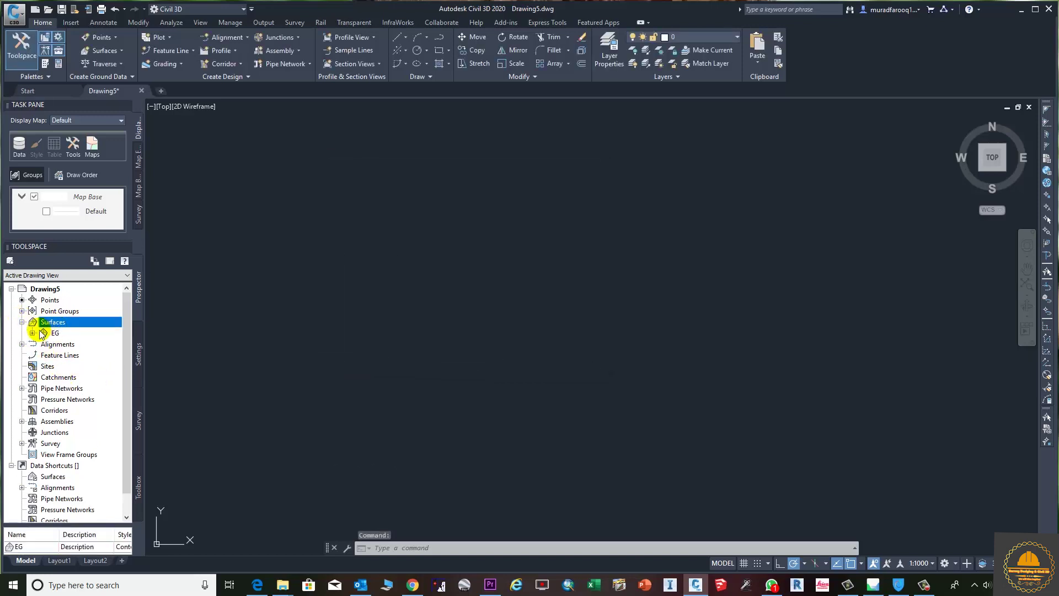
{"action": "left_click", "coordinate": [33, 333]}
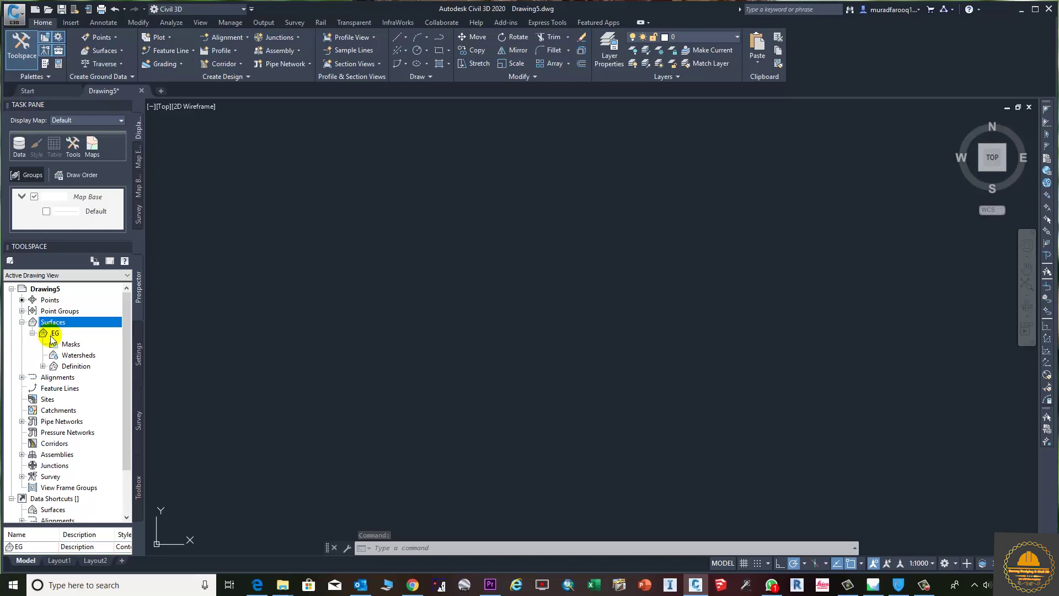
{"action": "left_click", "coordinate": [43, 366]}
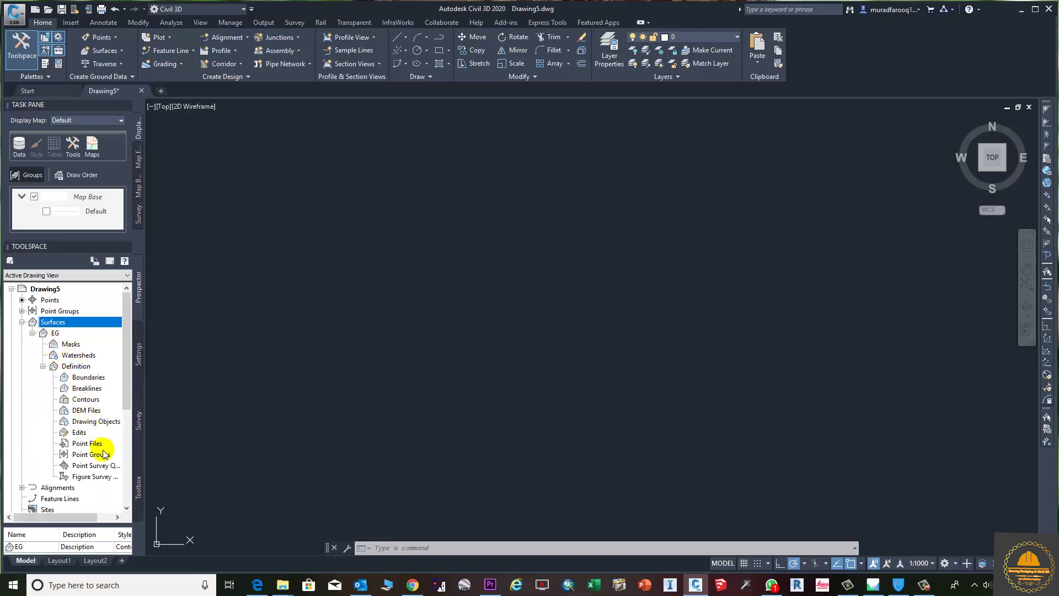
{"action": "right_click", "coordinate": [89, 456]}
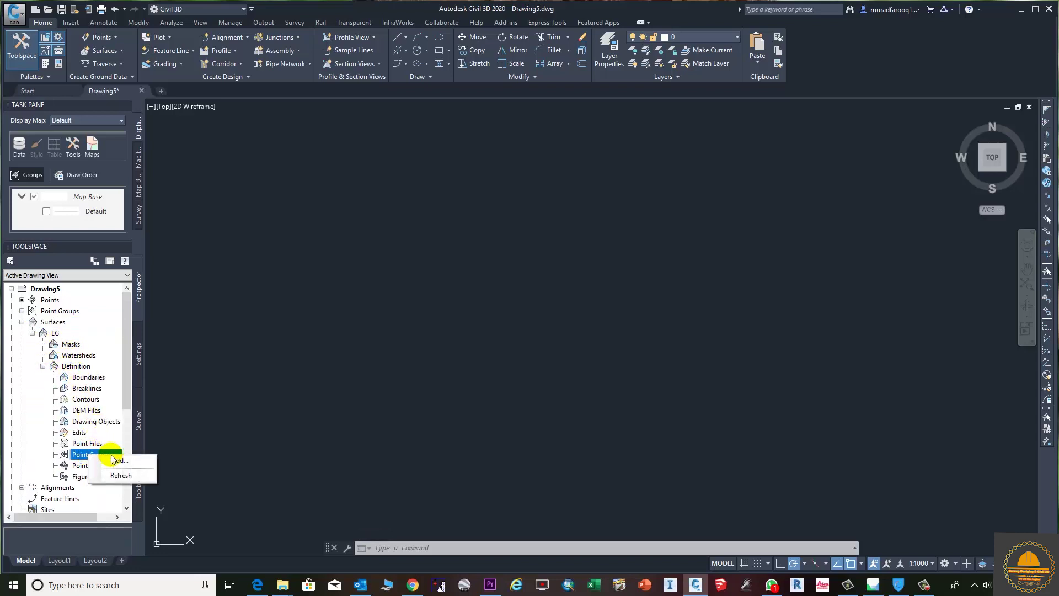
{"action": "left_click", "coordinate": [115, 460]}
{"action": "left_click", "coordinate": [465, 274]}
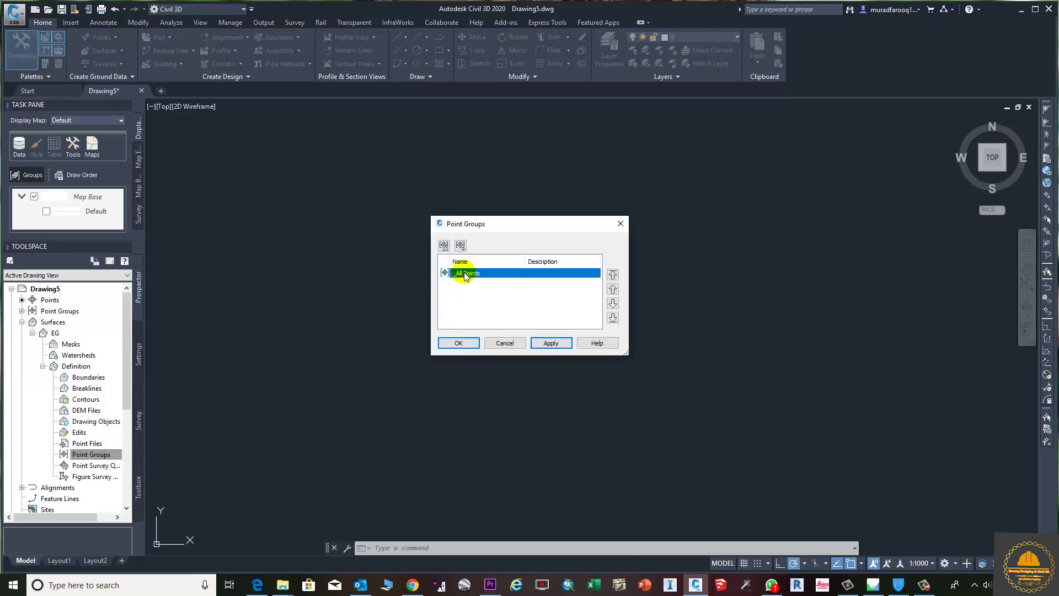
{"action": "left_click", "coordinate": [553, 345]}
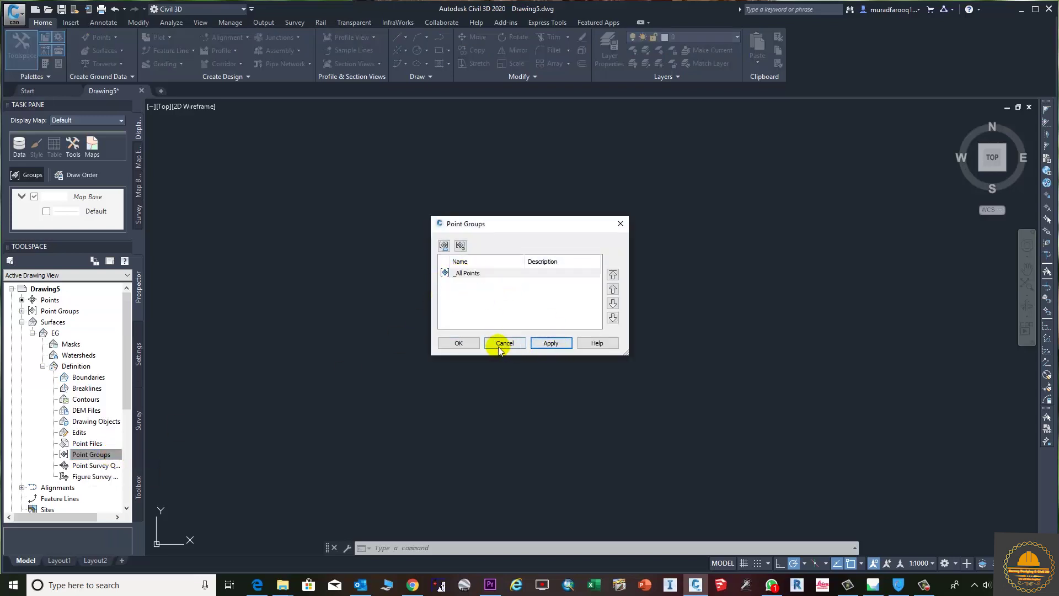
{"action": "left_click", "coordinate": [473, 344]}
- Zoom to the drawing extents to view the whole EG surface
{"action": "type", "text": "z"}
{"action": "key", "text": "Return"}
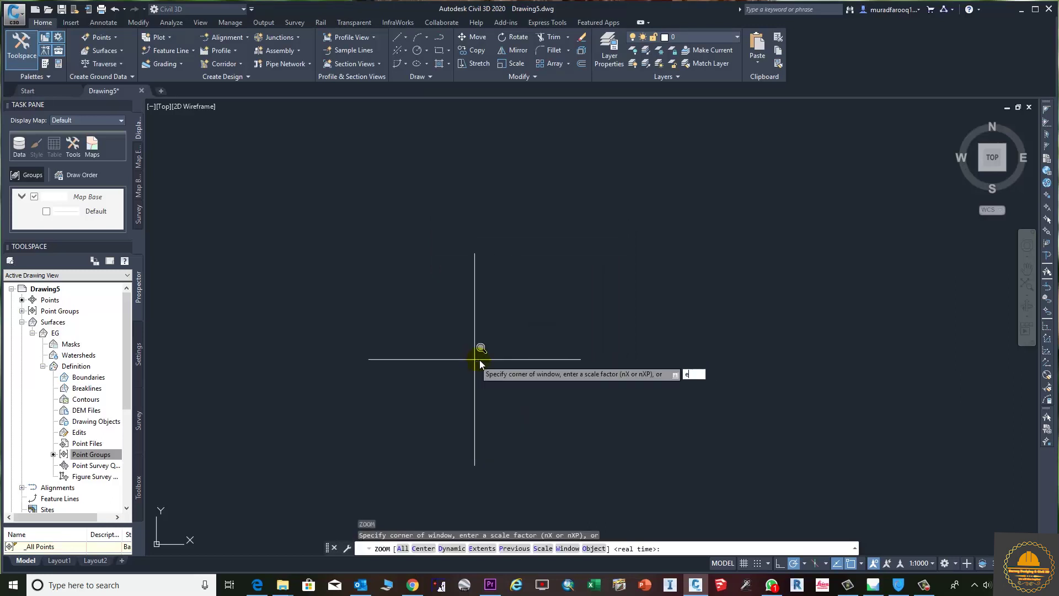
{"action": "key", "text": "Return"}
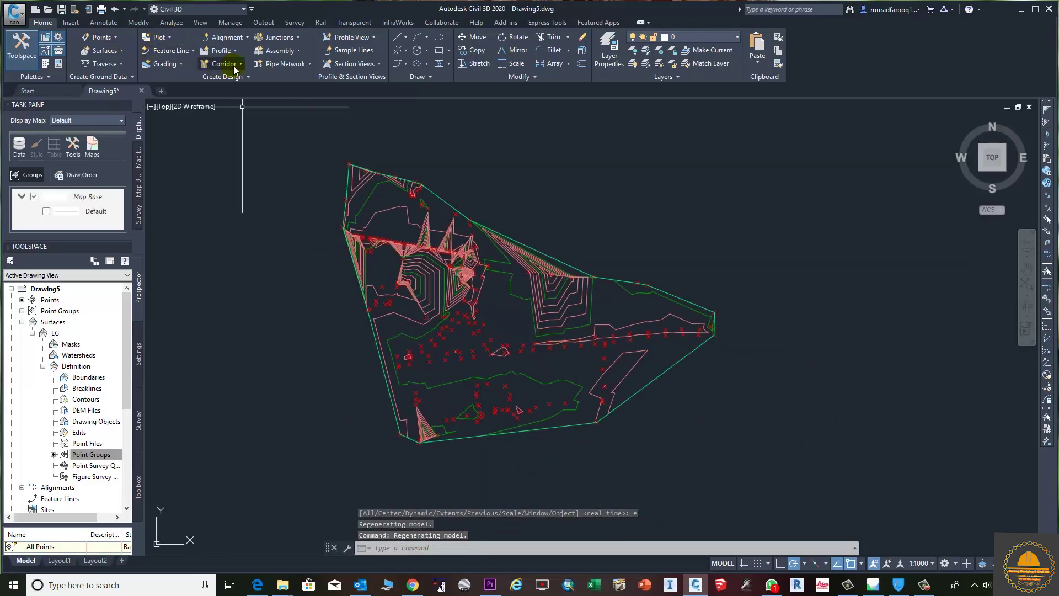
- Start a new centerline alignment with the alignment creation tools and name it Alignment - 1
{"action": "left_click", "coordinate": [242, 37]}
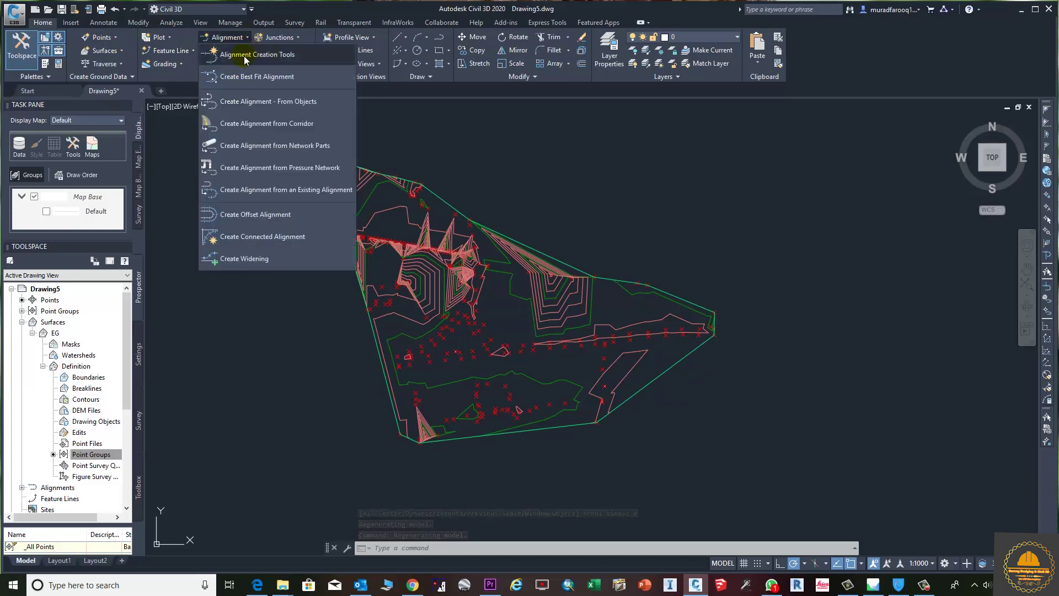
{"action": "left_click", "coordinate": [252, 55]}
{"action": "left_click_drag", "start_coordinate": [544, 149], "coordinate": [484, 149]}
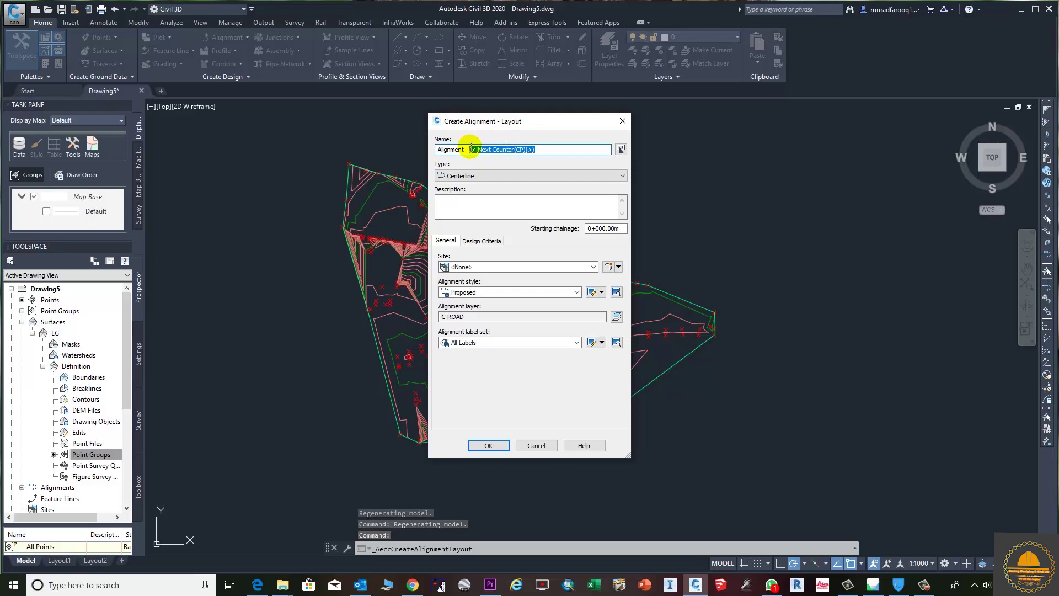
{"action": "type", "text": "1"}
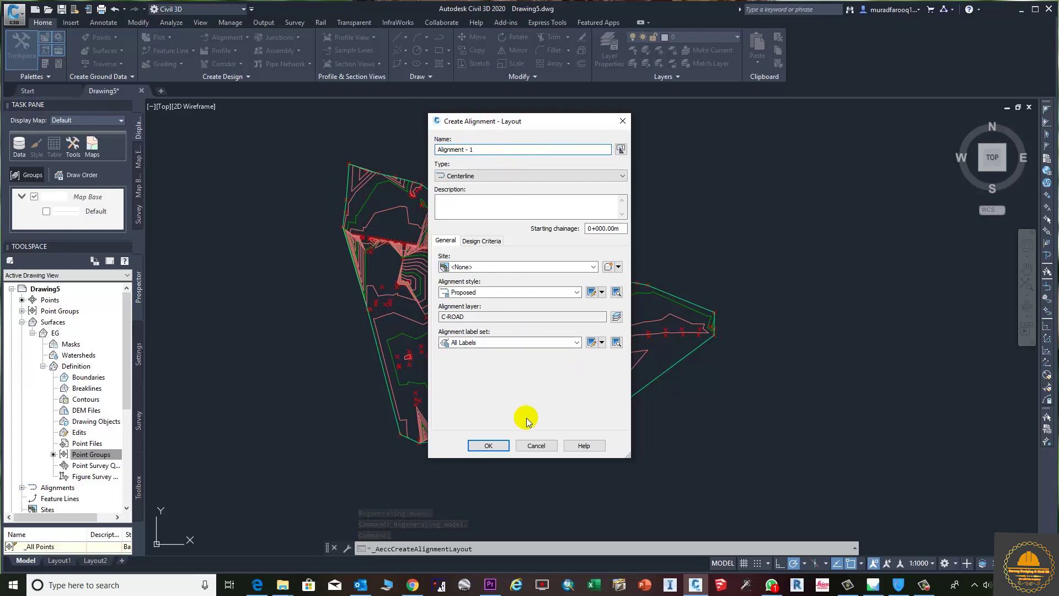
{"action": "left_click", "coordinate": [489, 446]}
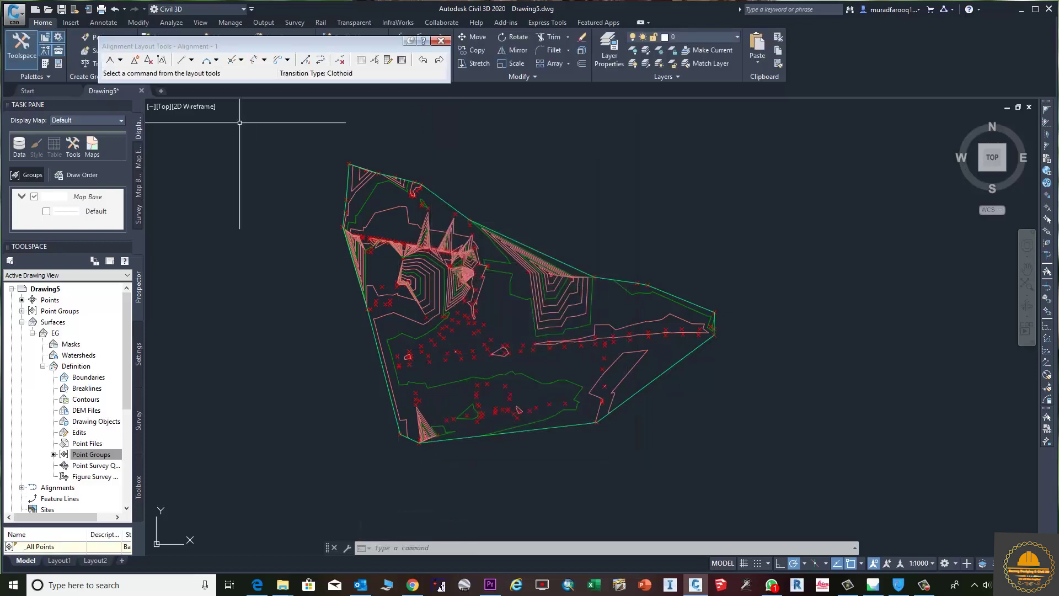
- Lay out the alignment as straights with curves from the EG surface's eastern corner through its middle to the northwestern boundary
{"action": "left_click_drag", "start_coordinate": [230, 47], "coordinate": [265, 119]}
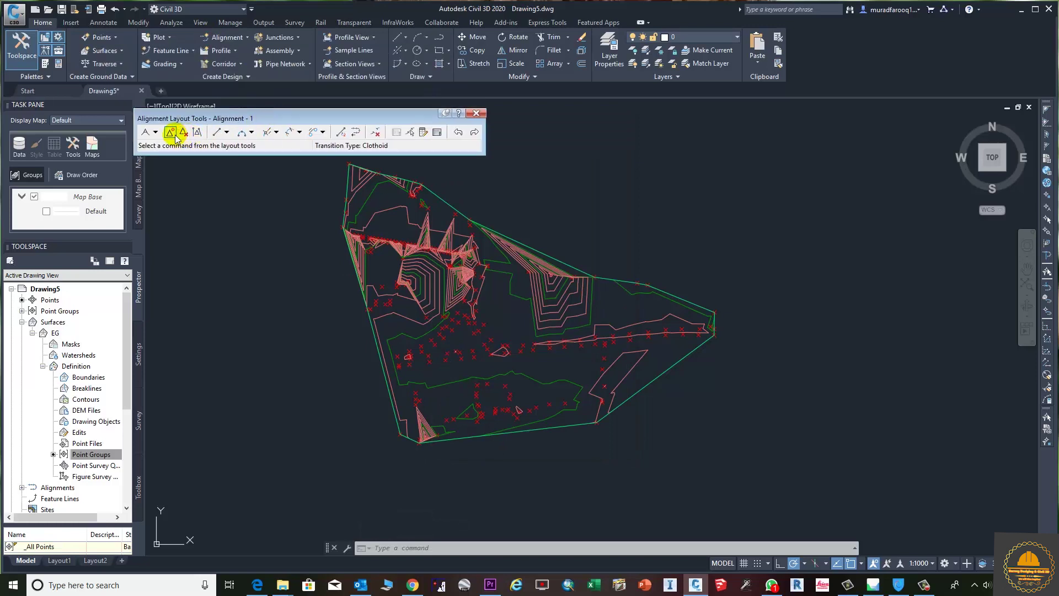
{"action": "left_click", "coordinate": [156, 132]}
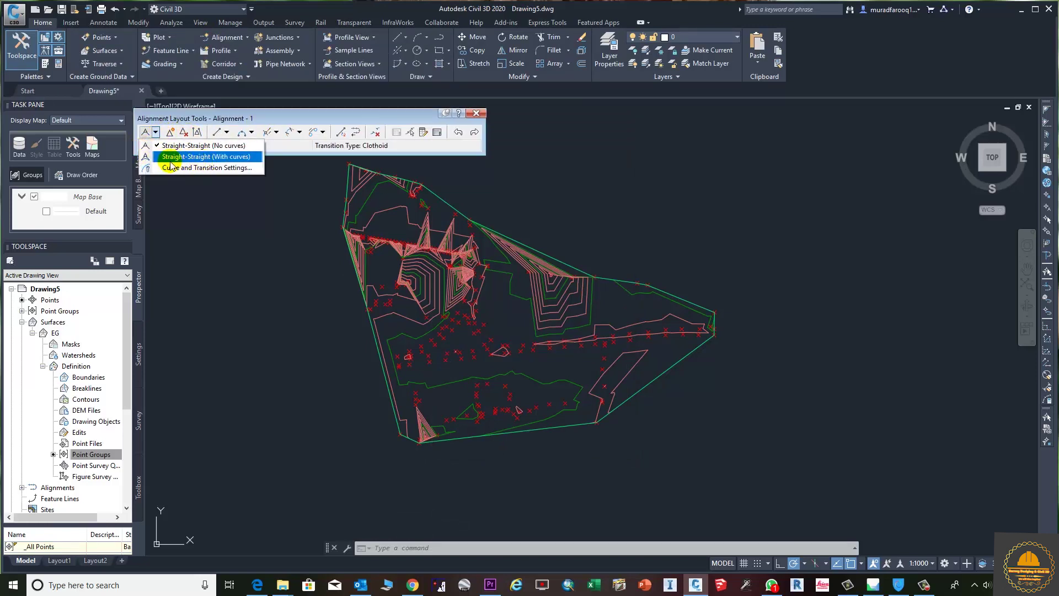
{"action": "left_click", "coordinate": [209, 157]}
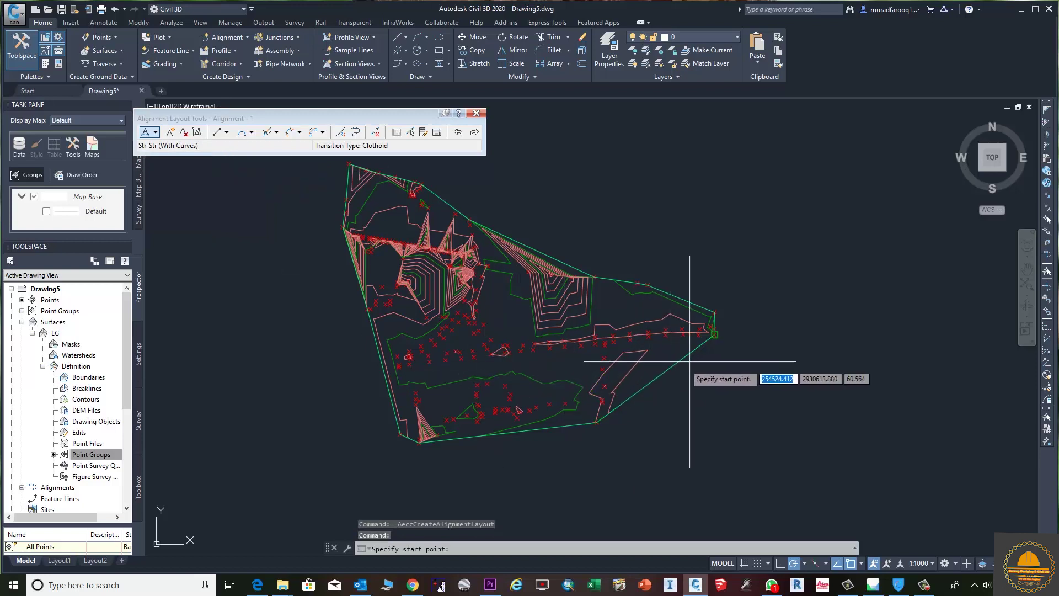
{"action": "left_click", "coordinate": [714, 341]}
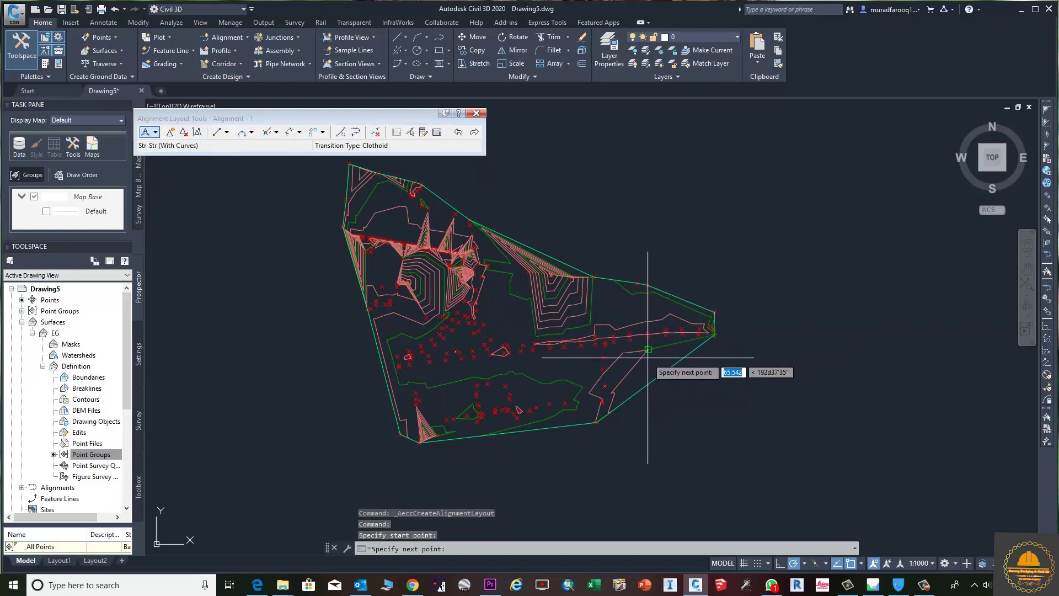
{"action": "left_click", "coordinate": [549, 348]}
{"action": "left_click", "coordinate": [502, 336]}
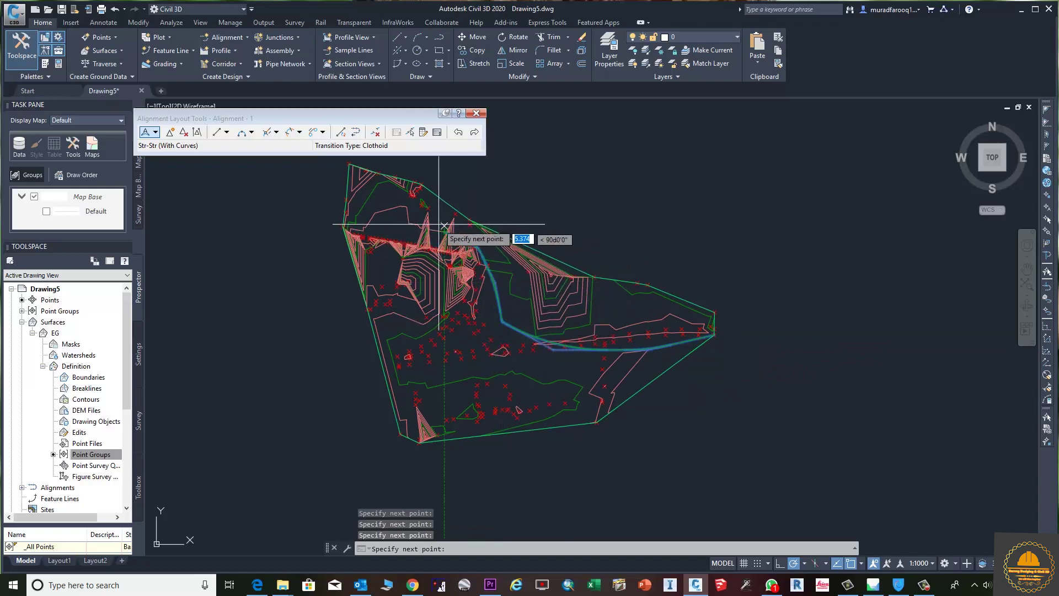
{"action": "double_click", "coordinate": [353, 188]}
{"action": "key", "text": "Return"}
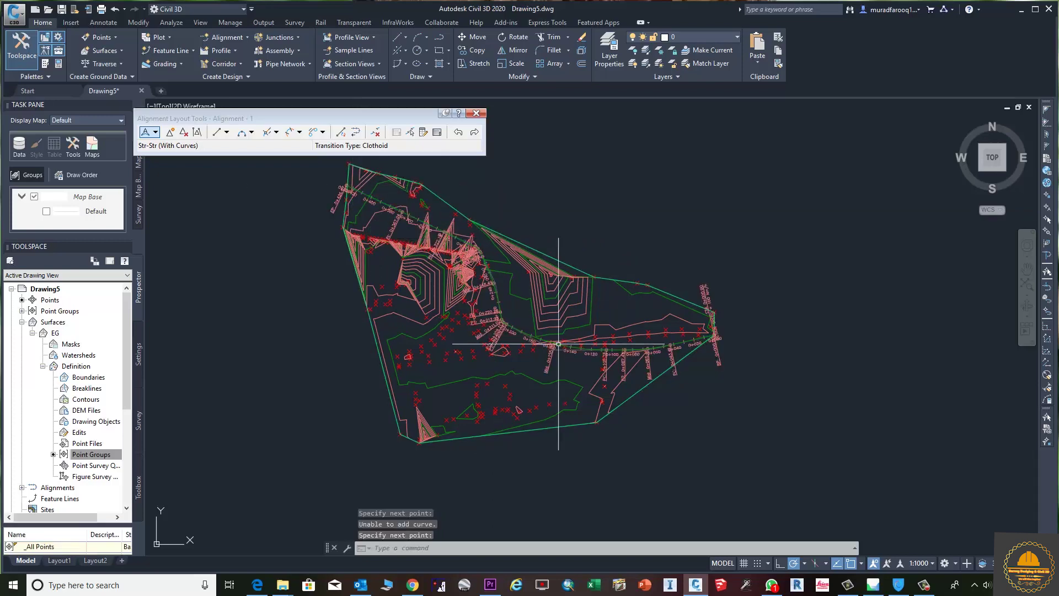
- Delete the PC, PT and Mid geometry point labels along the alignment and close the alignment layout tools
{"action": "scroll", "coordinate": [637, 369], "scroll_direction": "up", "scroll_amount": 8}
{"action": "scroll", "coordinate": [647, 395], "scroll_direction": "down", "scroll_amount": 1}
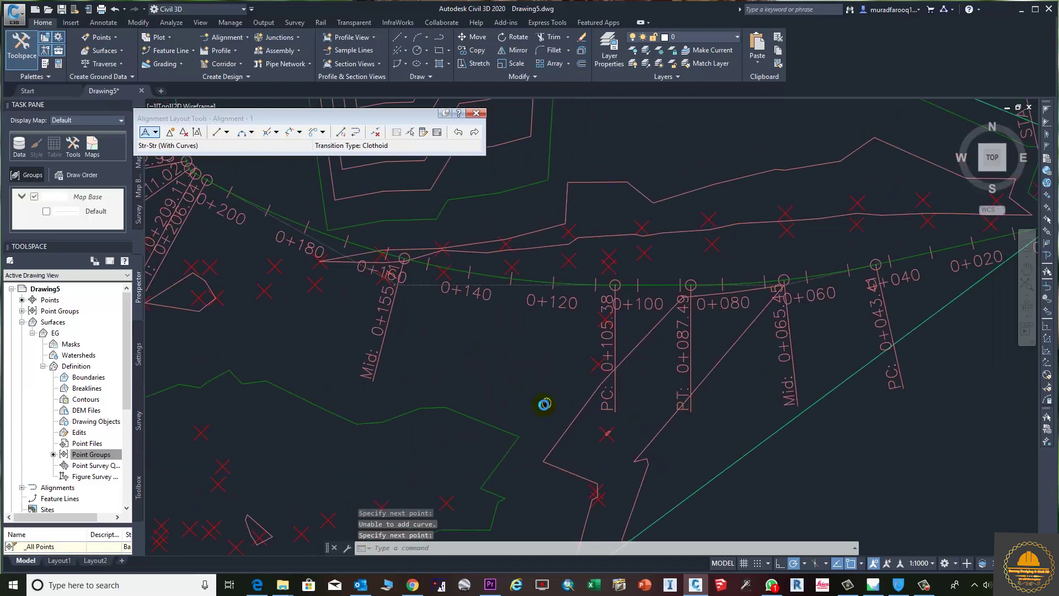
{"action": "left_click", "coordinate": [608, 351]}
{"action": "key", "text": "Delete"}
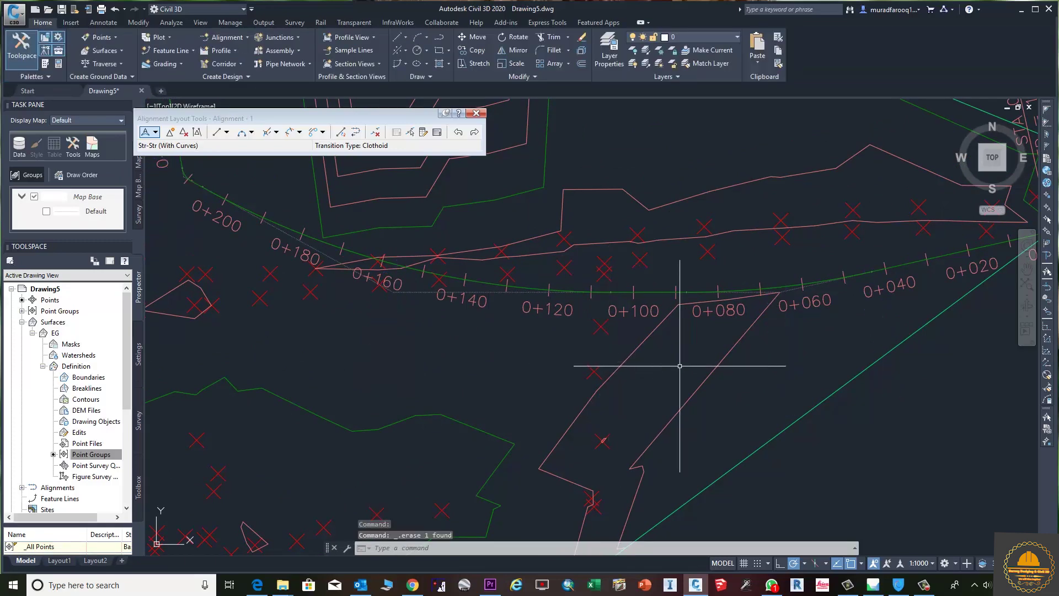
{"action": "scroll", "coordinate": [674, 373], "scroll_direction": "down", "scroll_amount": 6}
{"action": "middle_click_drag", "start_coordinate": [674, 373], "coordinate": [659, 411]}
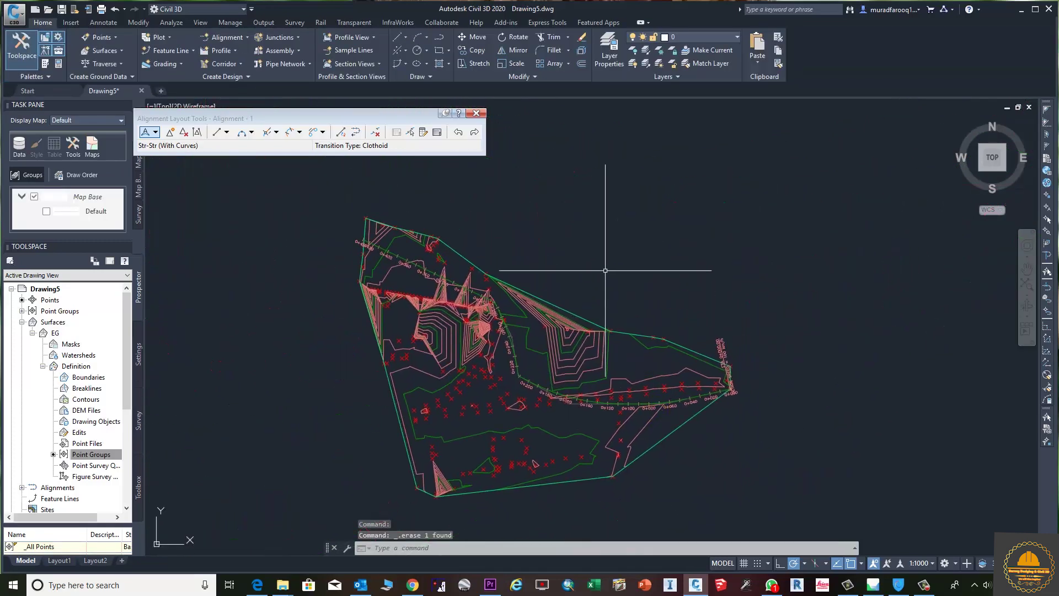
{"action": "key", "text": "Escape"}
{"action": "left_click", "coordinate": [476, 113]}
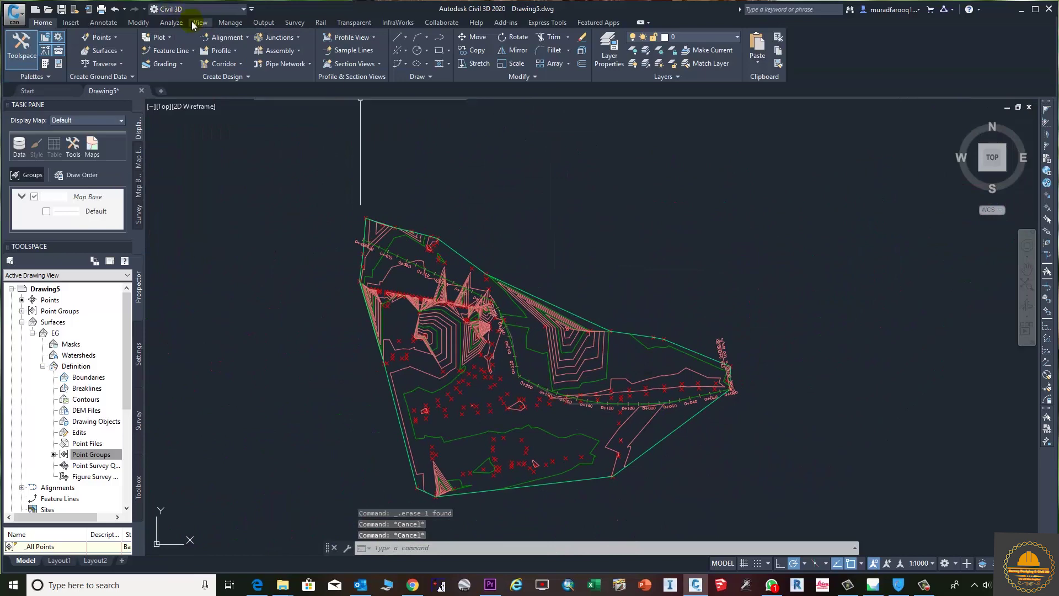
- Create a surface profile of EG along Alignment - 1 and start drawing it in a profile view
{"action": "left_click", "coordinate": [235, 52]}
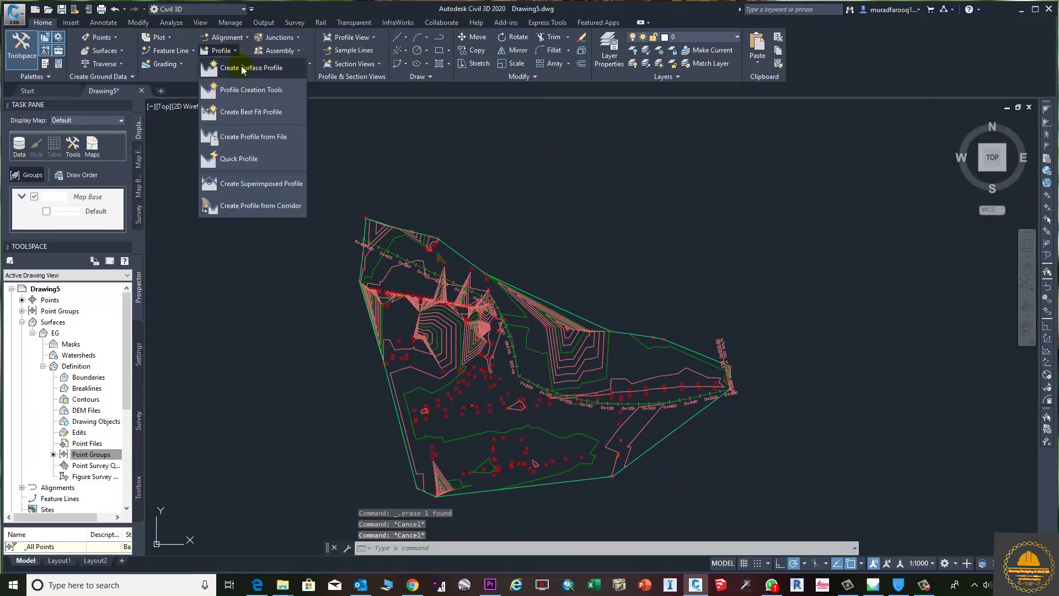
{"action": "left_click", "coordinate": [264, 69]}
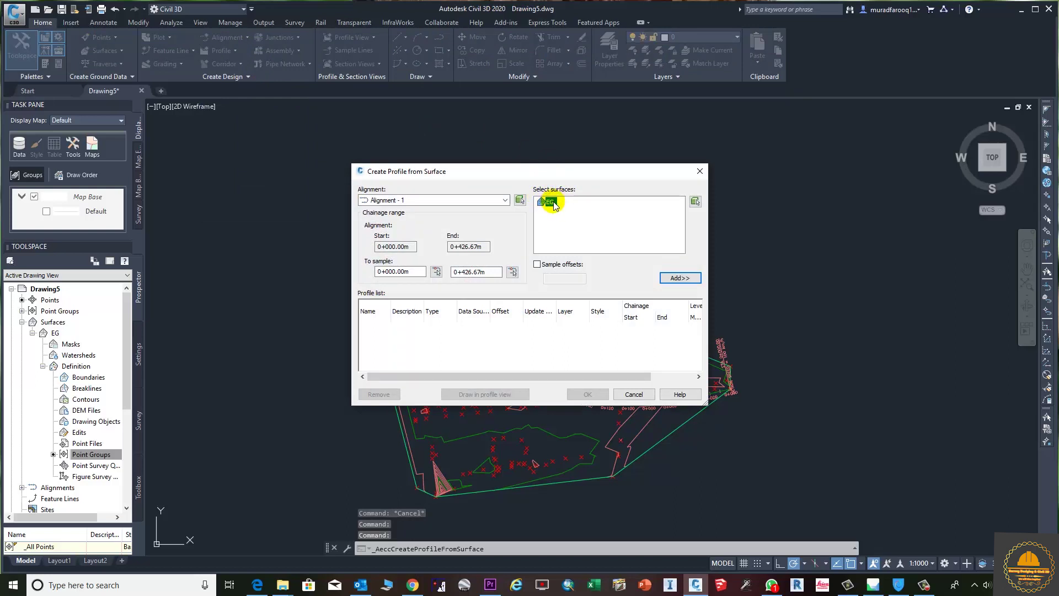
{"action": "left_click", "coordinate": [680, 278]}
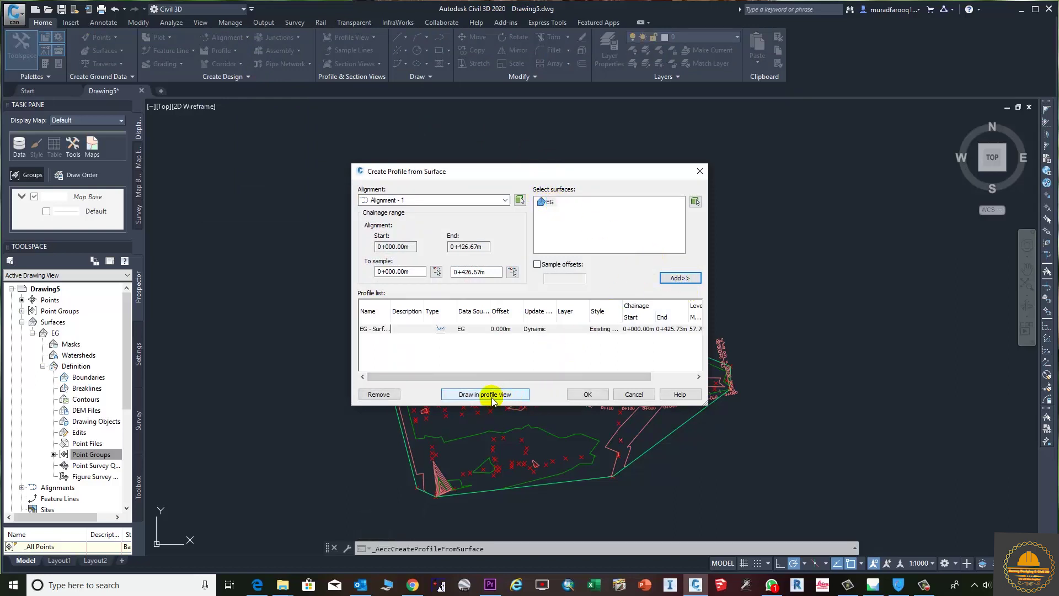
{"action": "left_click", "coordinate": [508, 395]}
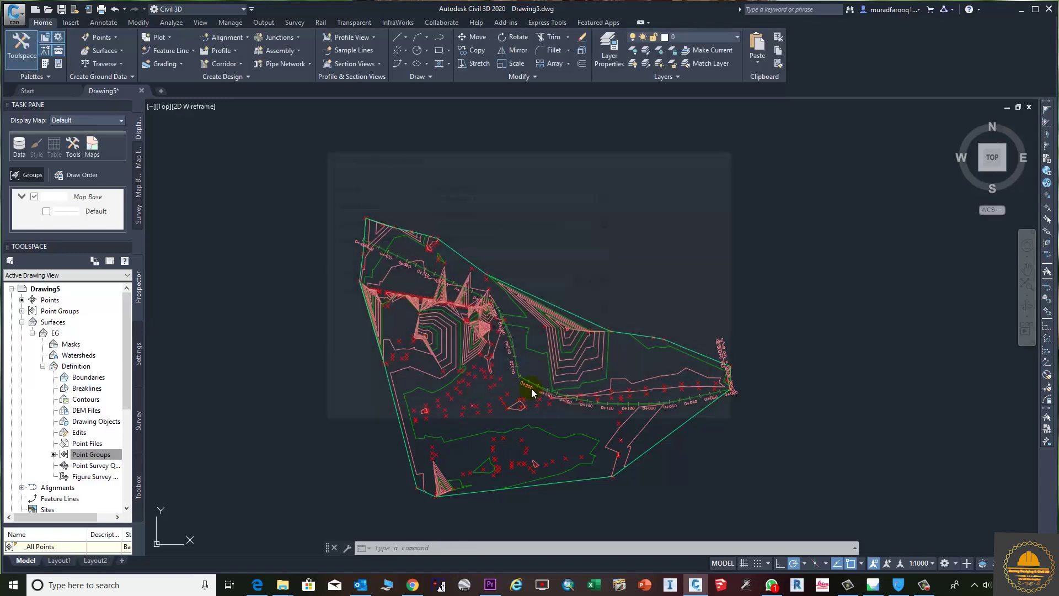
- Create the profile view with automatic chainage range and height, keeping the EG-FG Elevations and Stations band set, and place it east of the surface
{"action": "left_click", "coordinate": [550, 413]}
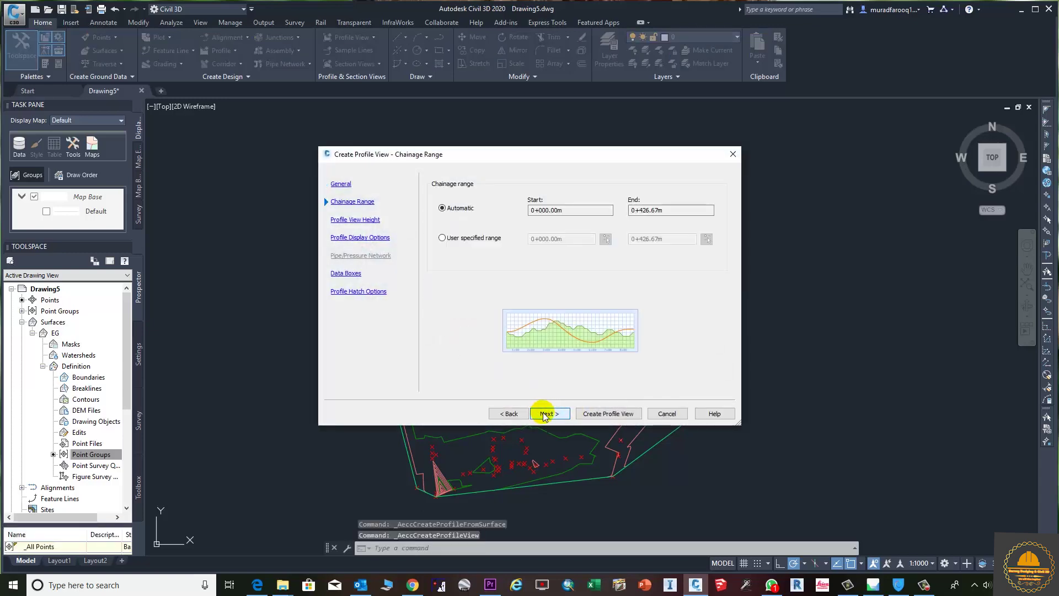
{"action": "left_click", "coordinate": [550, 413]}
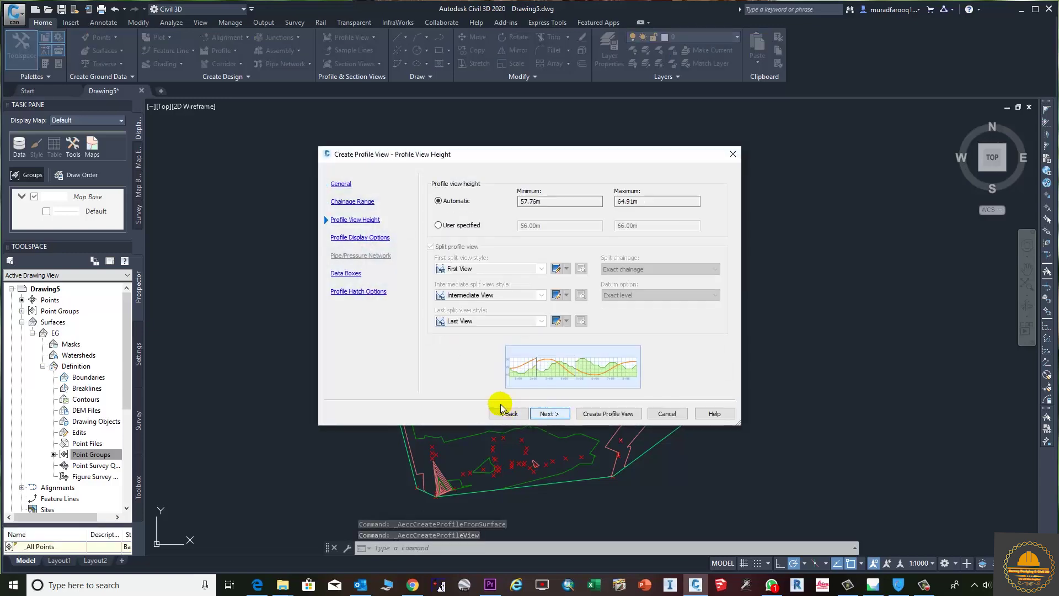
{"action": "left_click", "coordinate": [548, 413]}
{"action": "left_click", "coordinate": [550, 413]}
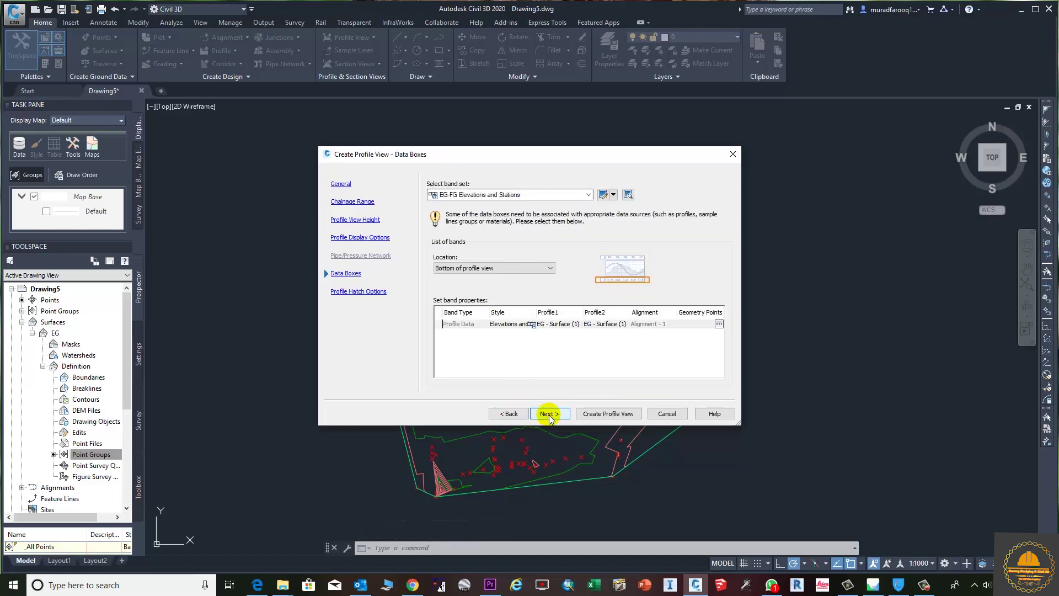
{"action": "left_click", "coordinate": [548, 415]}
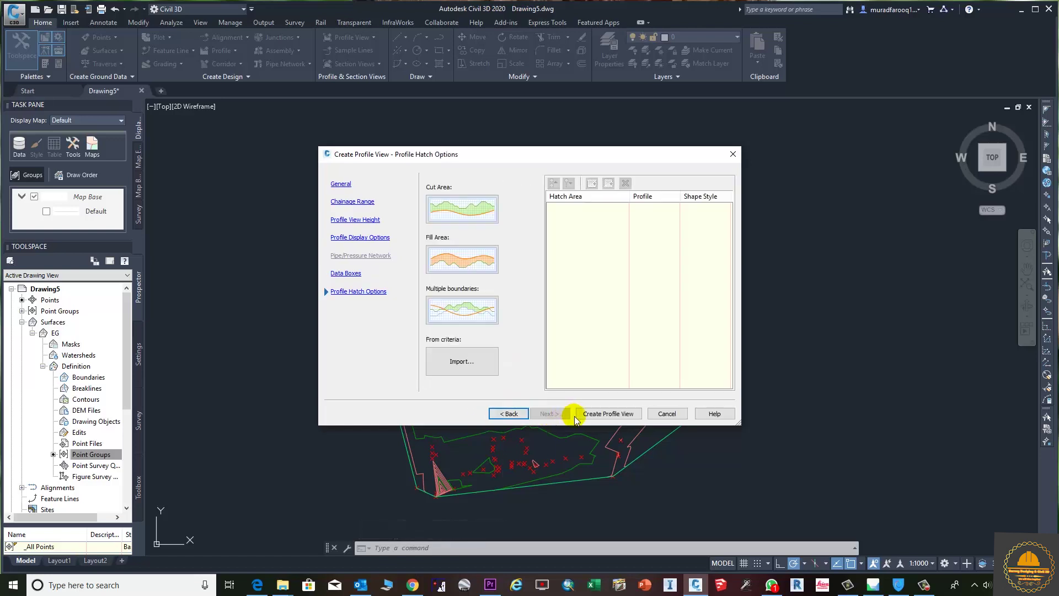
{"action": "left_click", "coordinate": [601, 414]}
{"action": "scroll", "coordinate": [602, 397], "scroll_direction": "up", "scroll_amount": 3}
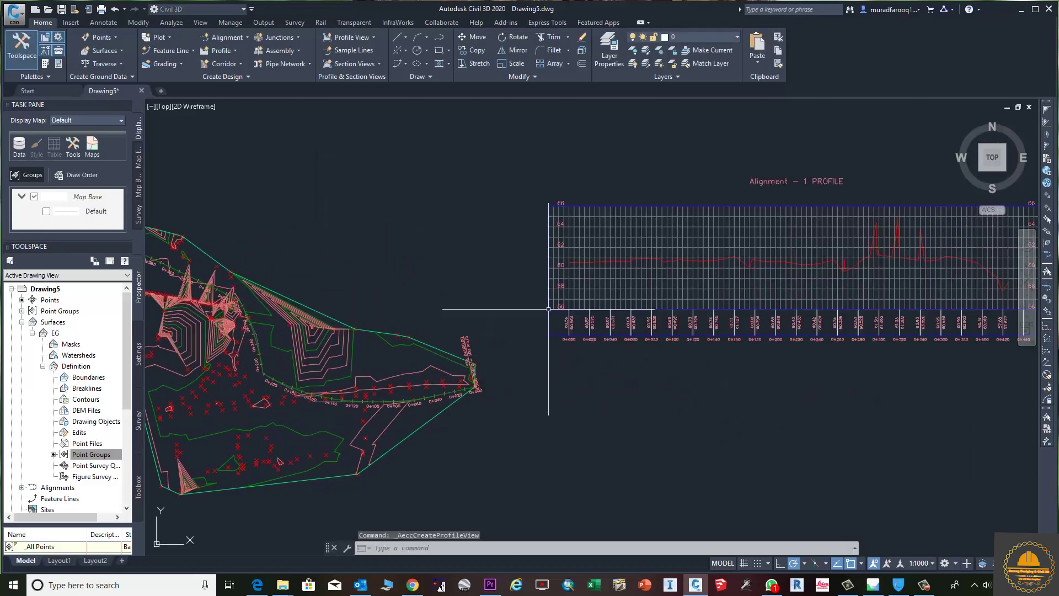
{"action": "left_click", "coordinate": [548, 309]}
{"action": "middle_click_drag", "start_coordinate": [900, 306], "coordinate": [736, 290]}
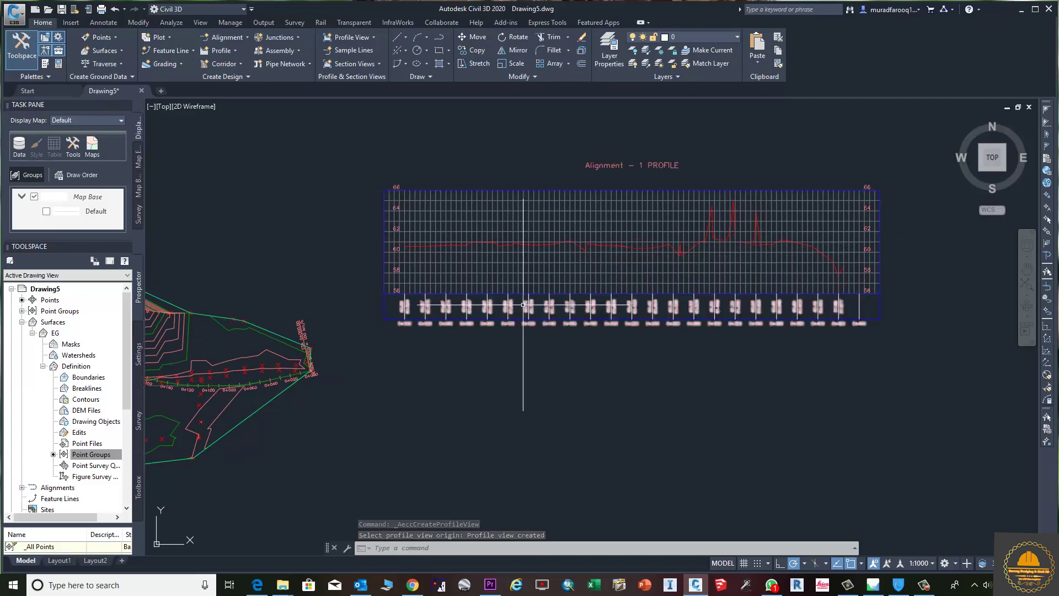
- Edit the labels of Alignment - 1 so that the major chainage increment is 50 m
{"action": "middle_click_drag", "start_coordinate": [356, 352], "coordinate": [474, 317]}
{"action": "scroll", "coordinate": [475, 317], "scroll_direction": "up", "scroll_amount": 6}
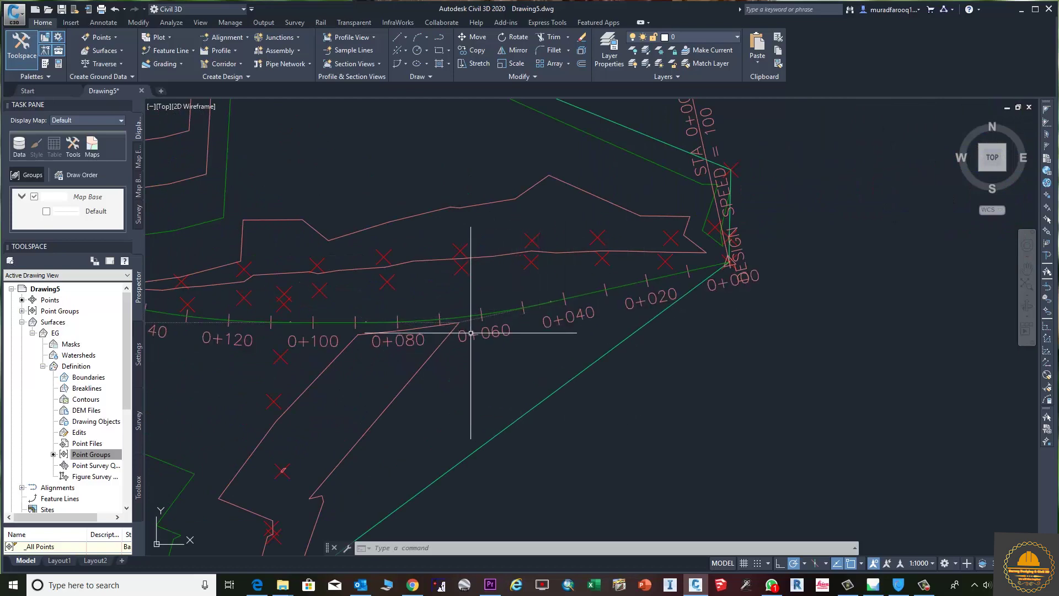
{"action": "middle_click_drag", "start_coordinate": [215, 342], "coordinate": [372, 340]}
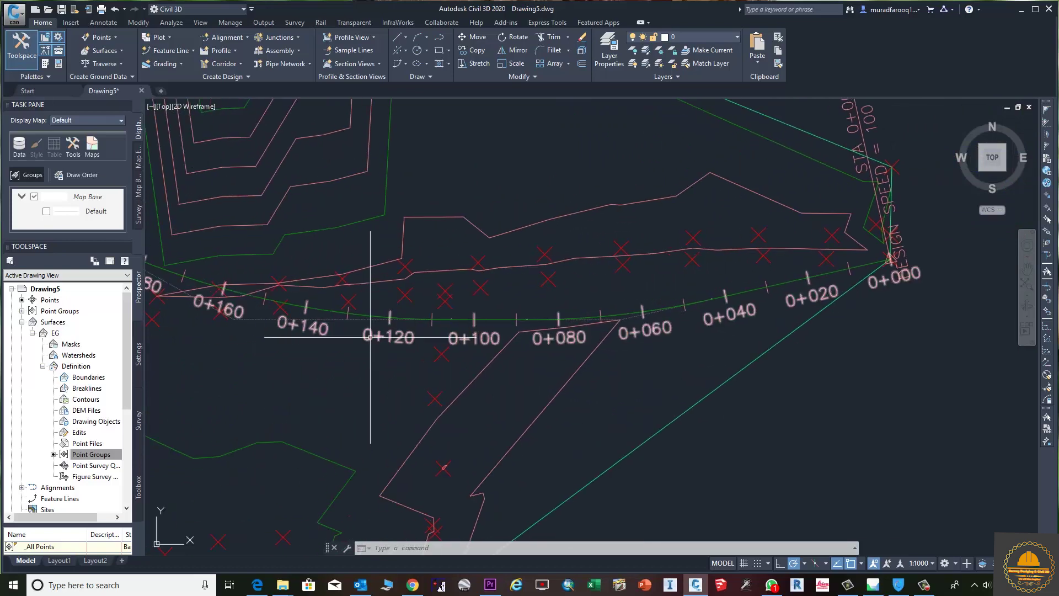
{"action": "scroll", "coordinate": [408, 314], "scroll_direction": "down", "scroll_amount": 2}
{"action": "middle_click_drag", "start_coordinate": [600, 298], "coordinate": [478, 284]}
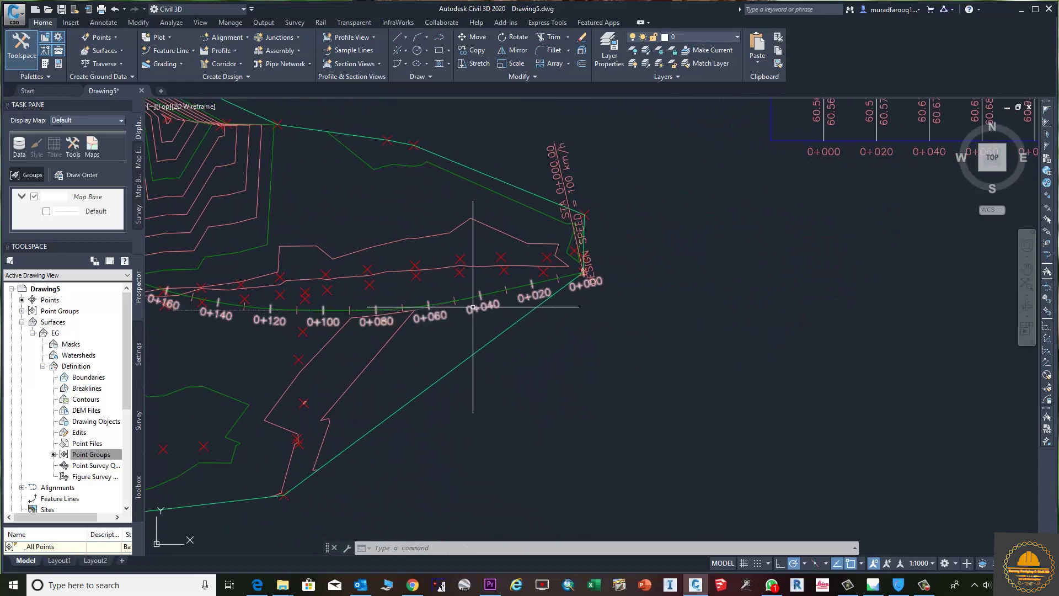
{"action": "scroll", "coordinate": [366, 310], "scroll_direction": "up", "scroll_amount": 2}
{"action": "left_click", "coordinate": [366, 309]}
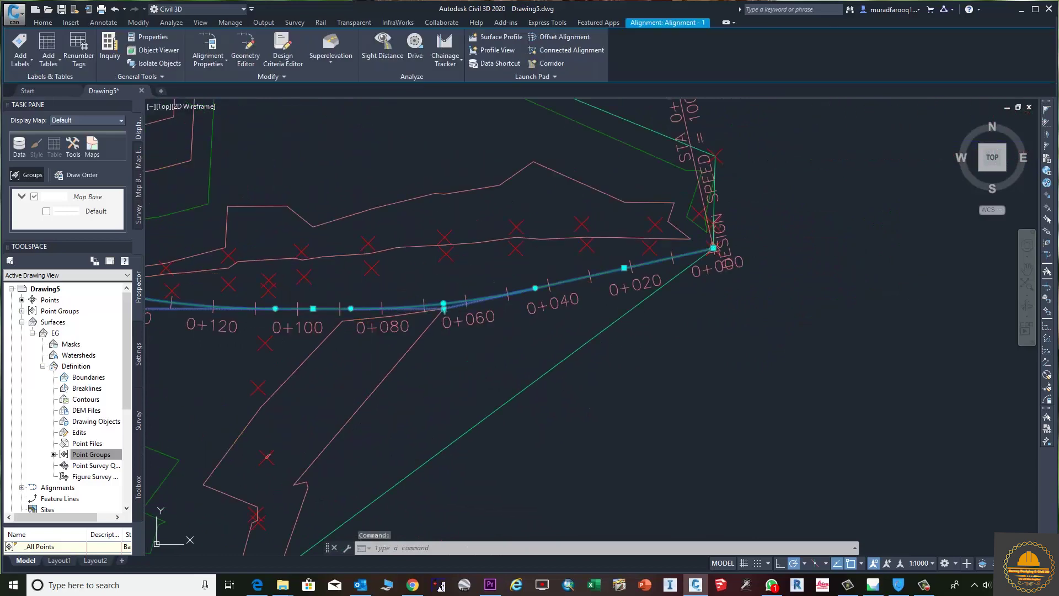
{"action": "right_click", "coordinate": [366, 309]}
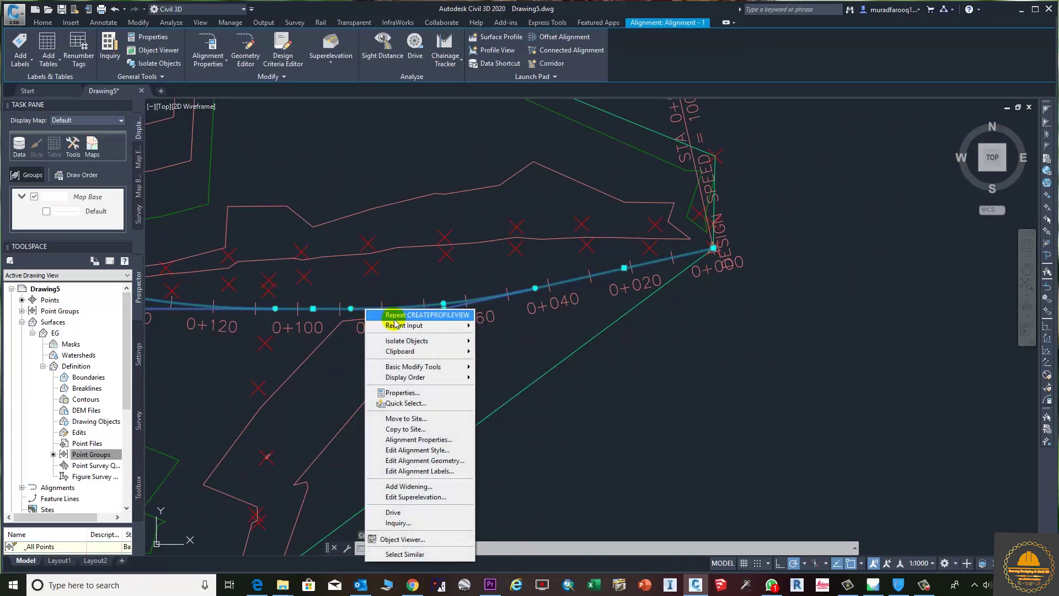
{"action": "left_click", "coordinate": [423, 472]}
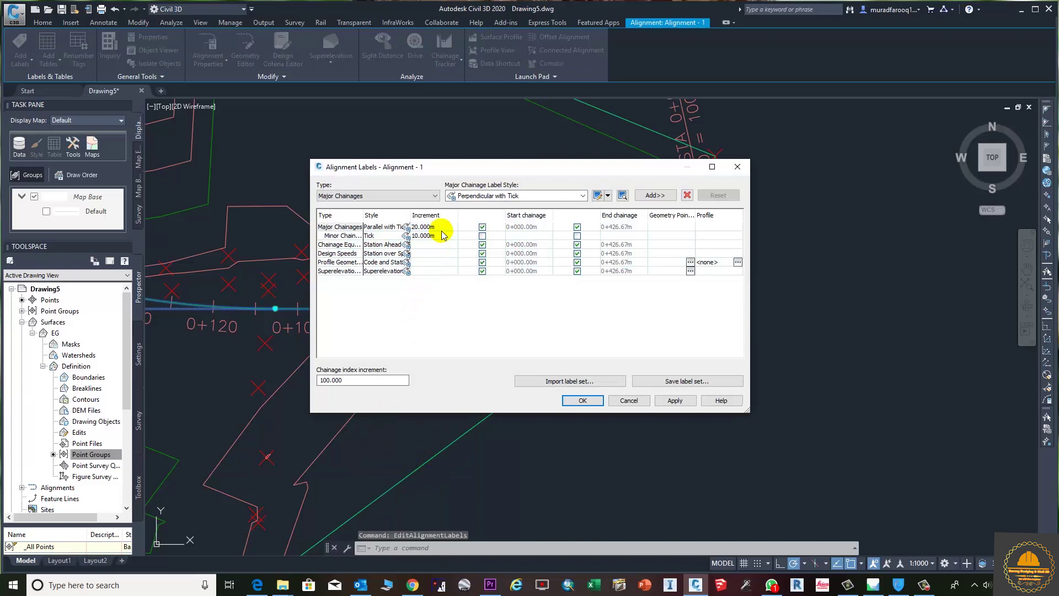
{"action": "left_click", "coordinate": [434, 225]}
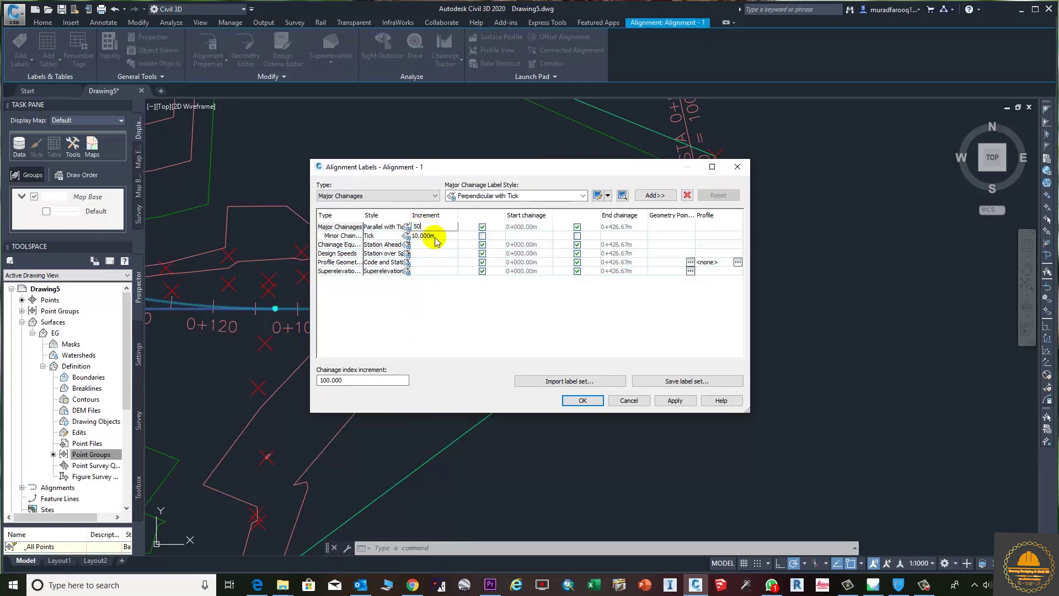
{"action": "left_click", "coordinate": [674, 401]}
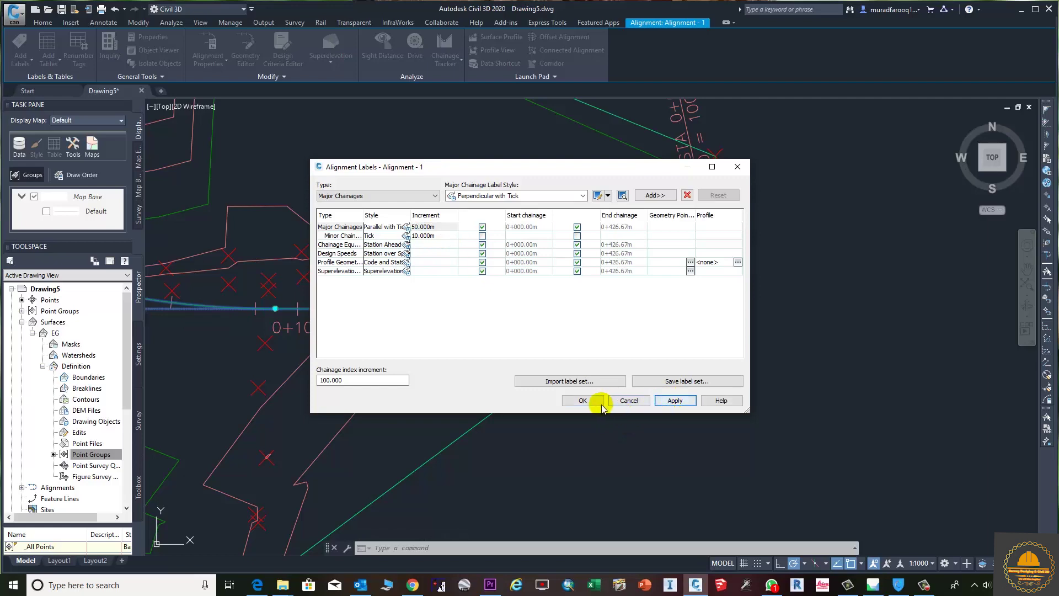
{"action": "left_click", "coordinate": [582, 401]}
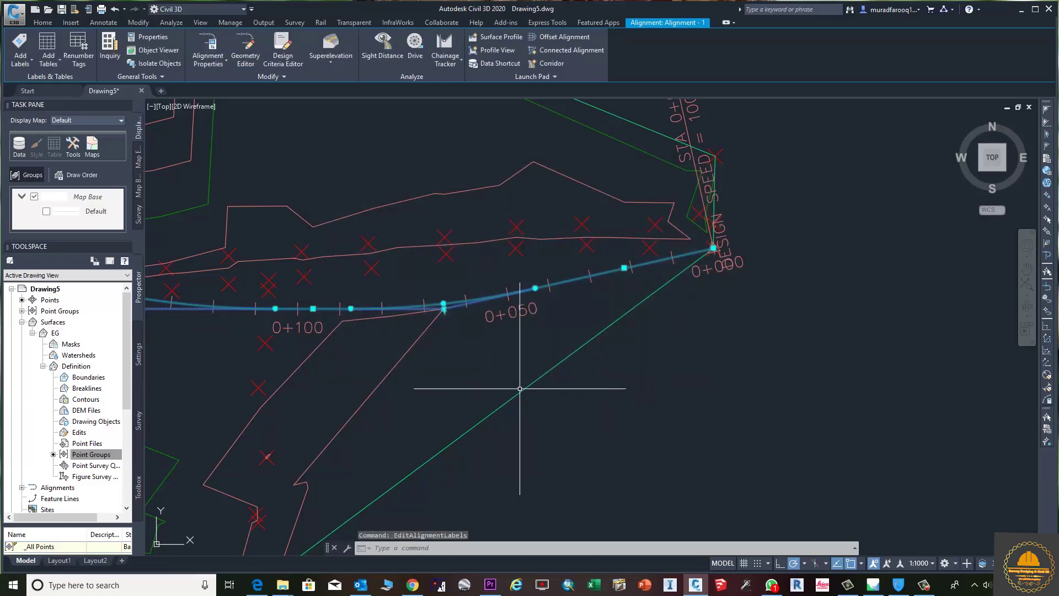
- Examine the chainage labels along the alignment and the elevation and chainage values in the profile view's band
{"action": "middle_click_drag", "start_coordinate": [551, 332], "coordinate": [932, 376]}
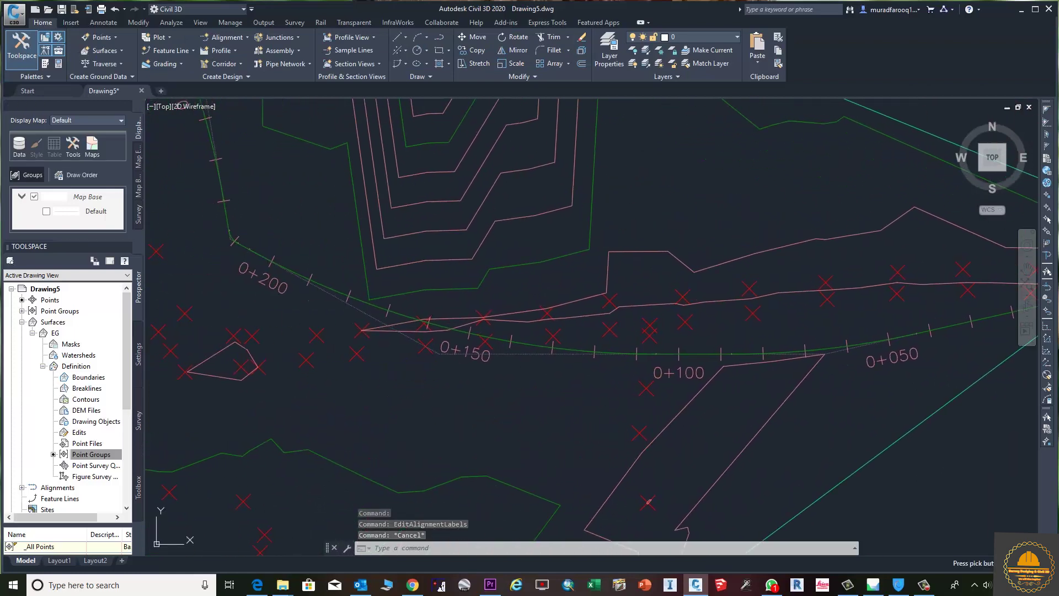
{"action": "scroll", "coordinate": [336, 398], "scroll_direction": "down", "scroll_amount": 6}
{"action": "mouse_move", "coordinate": [411, 334]}
{"action": "middle_mouse_down"}
{"action": "mouse_move", "coordinate": [386, 369]}
{"action": "mouse_move", "coordinate": [475, 420]}
{"action": "middle_mouse_up"}
{"action": "scroll", "coordinate": [475, 421], "scroll_direction": "up", "scroll_amount": 3}
{"action": "mouse_move", "coordinate": [411, 363]}
{"action": "middle_mouse_down"}
{"action": "mouse_move", "coordinate": [411, 286]}
{"action": "mouse_move", "coordinate": [456, 477]}
{"action": "middle_mouse_up"}
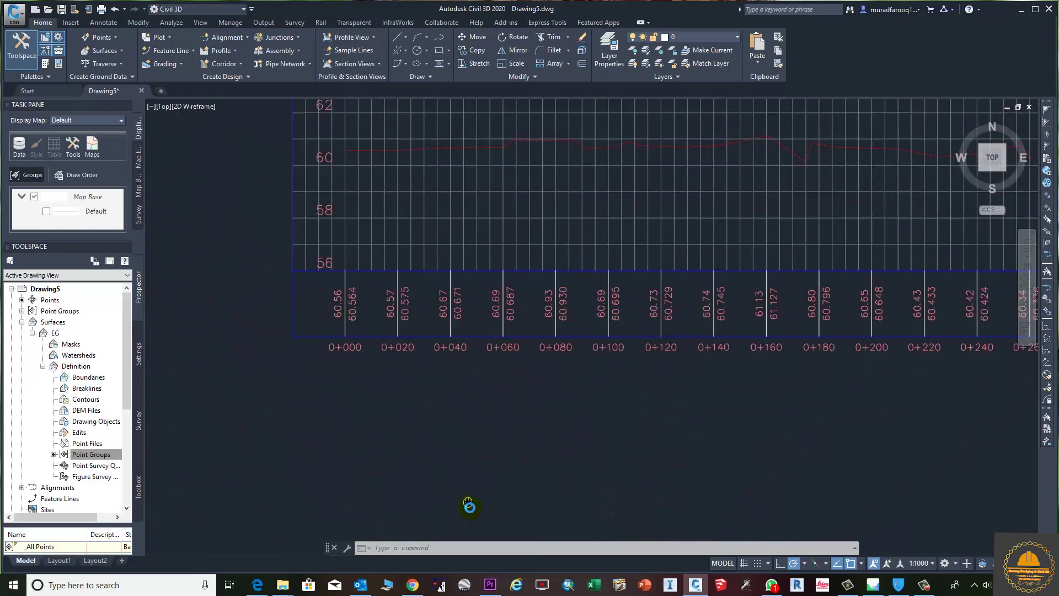
{"action": "scroll", "coordinate": [367, 413], "scroll_direction": "up", "scroll_amount": 2}
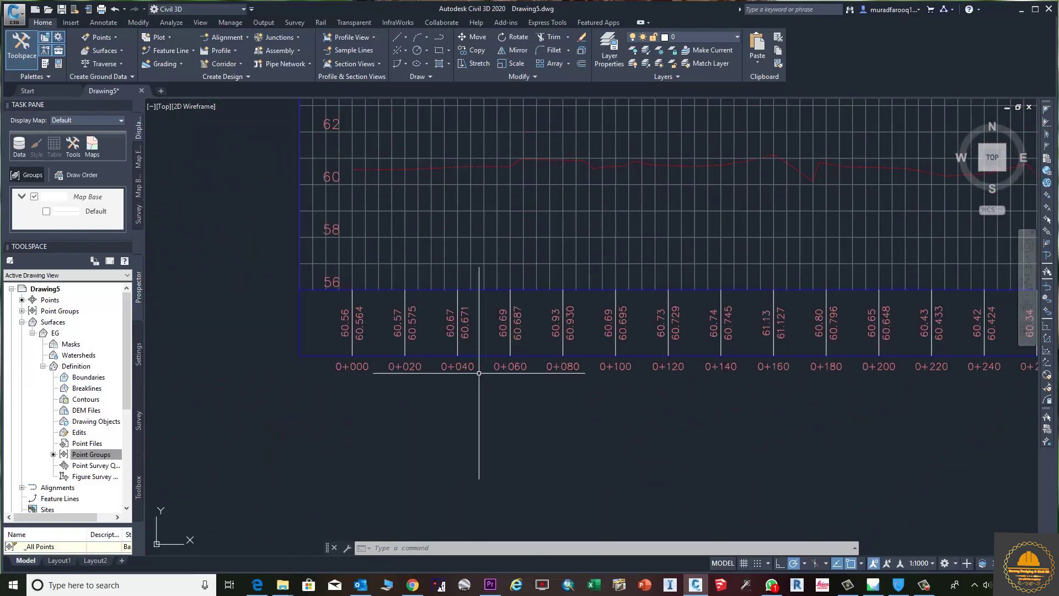
{"action": "middle_click_drag", "start_coordinate": [603, 371], "coordinate": [583, 401]}
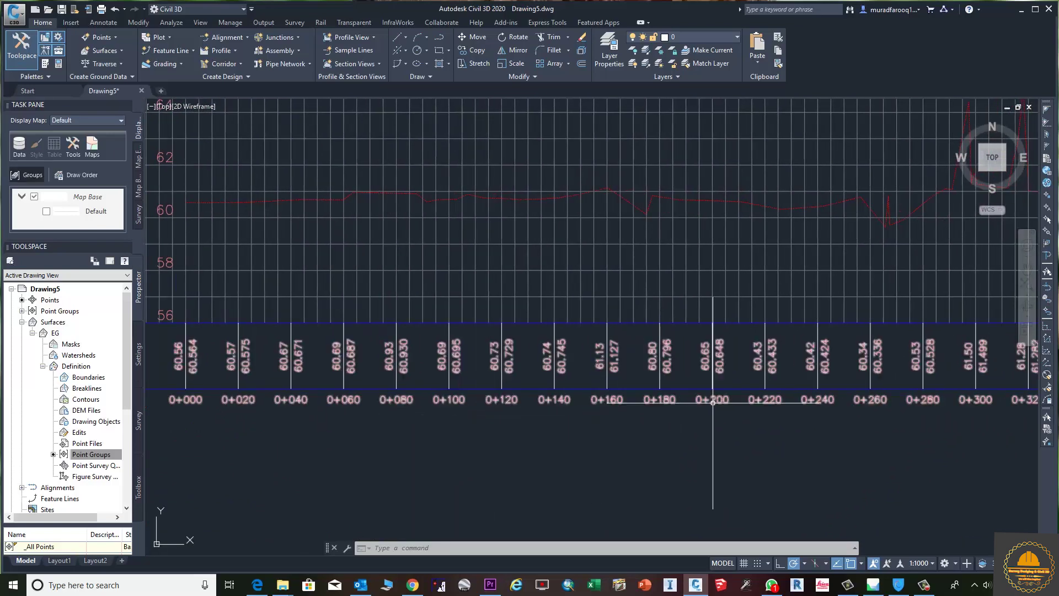
{"action": "middle_click_drag", "start_coordinate": [467, 420], "coordinate": [728, 444]}
{"action": "scroll", "coordinate": [341, 392], "scroll_direction": "up", "scroll_amount": 6}
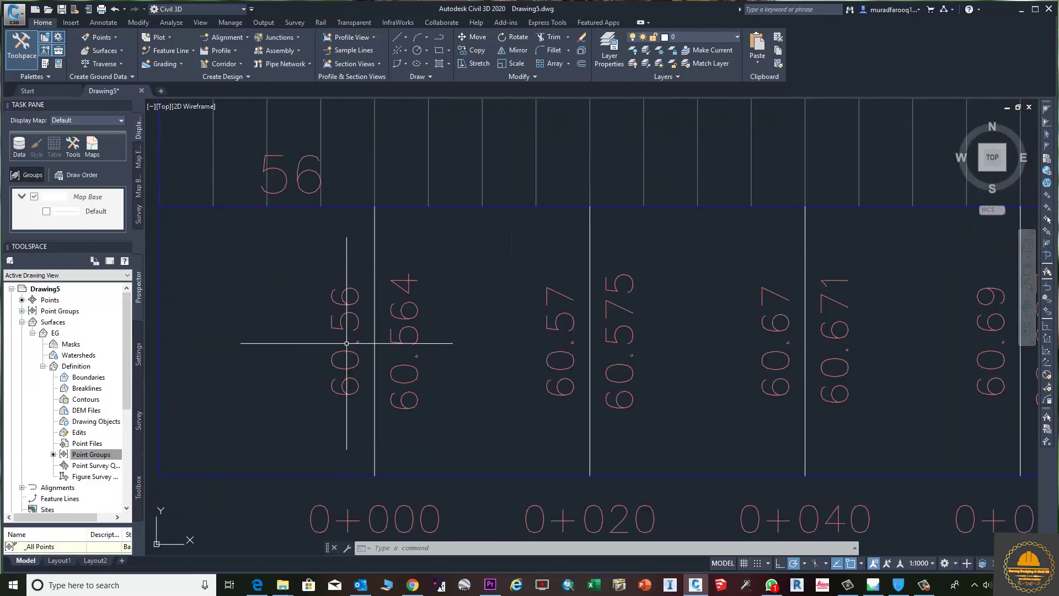
{"action": "scroll", "coordinate": [412, 377], "scroll_direction": "down", "scroll_amount": 1}
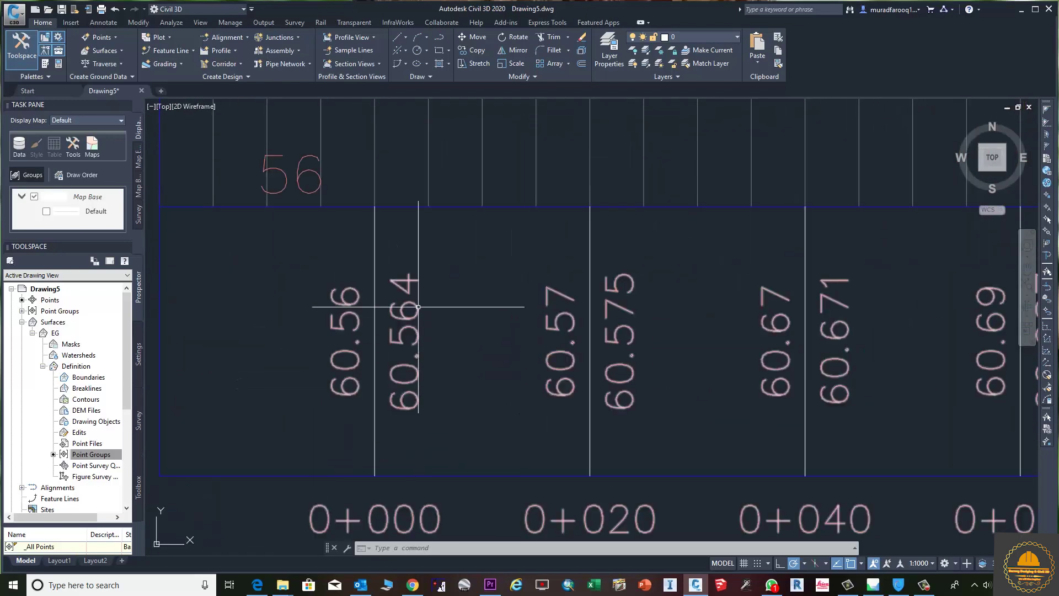
{"action": "scroll", "coordinate": [610, 370], "scroll_direction": "down", "scroll_amount": 4}
{"action": "middle_click_drag", "start_coordinate": [618, 328], "coordinate": [496, 441]}
{"action": "scroll", "coordinate": [613, 354], "scroll_direction": "down", "scroll_amount": 5}
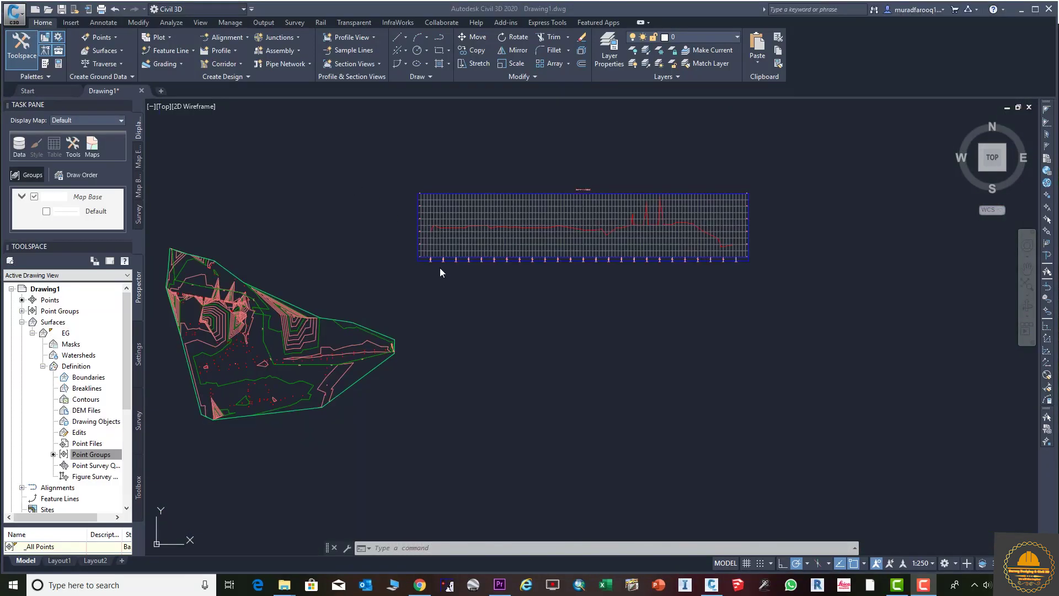
- In Drawing1, create a layout profile named DP on the Alignment - 1 profile view, keeping the Design Profile style and Complete Label Set
{"action": "scroll", "coordinate": [445, 243], "scroll_direction": "up", "scroll_amount": 5}
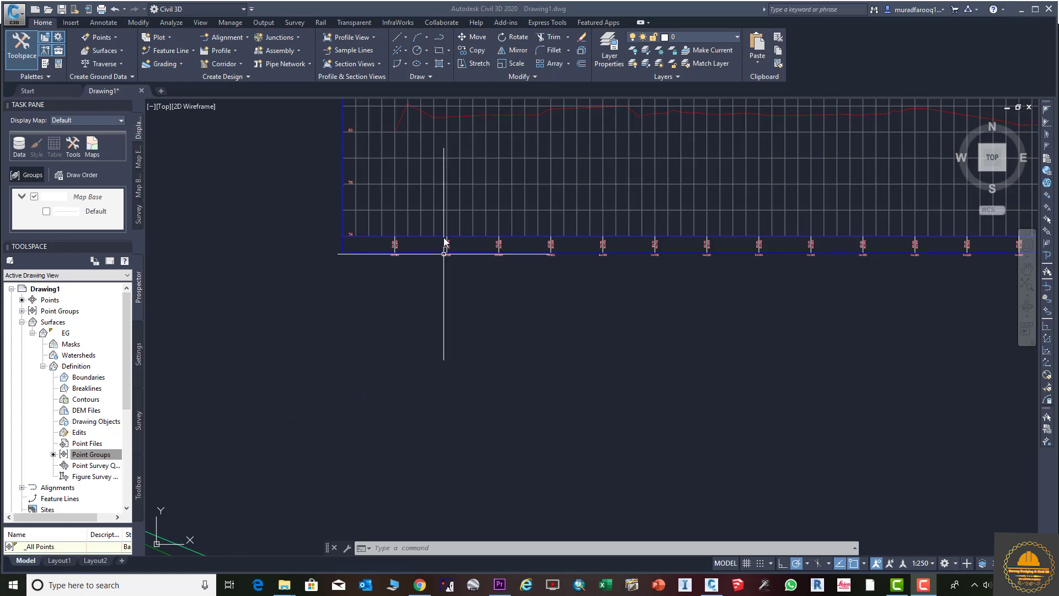
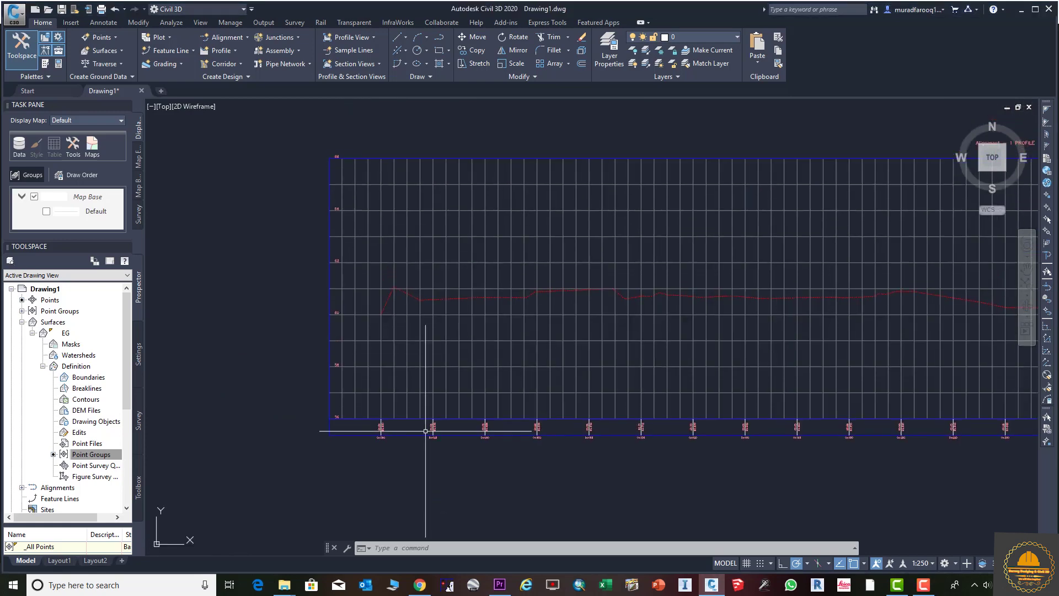
{"action": "middle_click_drag", "start_coordinate": [611, 326], "coordinate": [717, 325]}
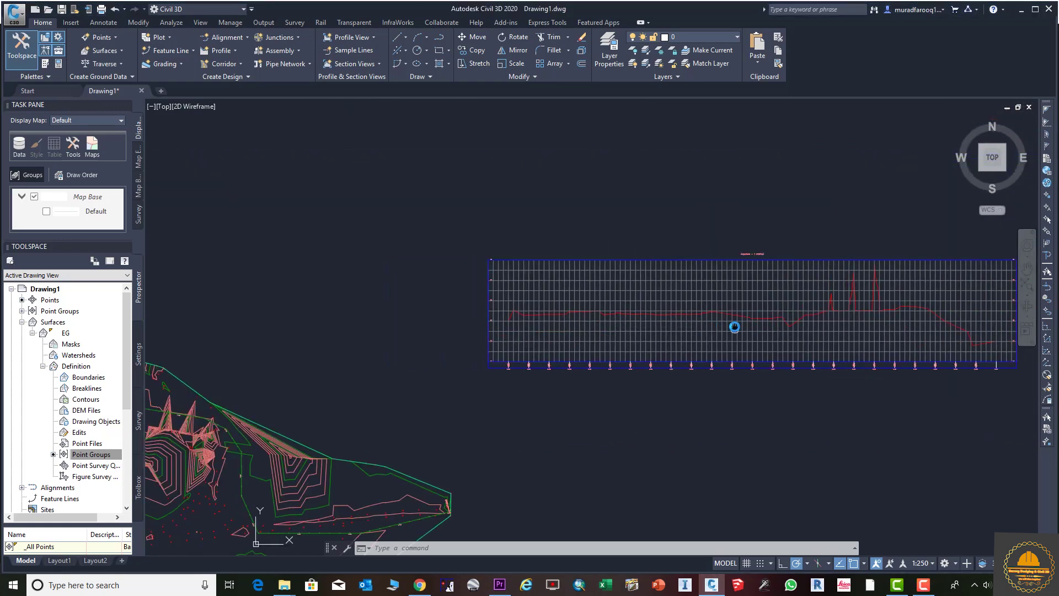
{"action": "left_click", "coordinate": [236, 50]}
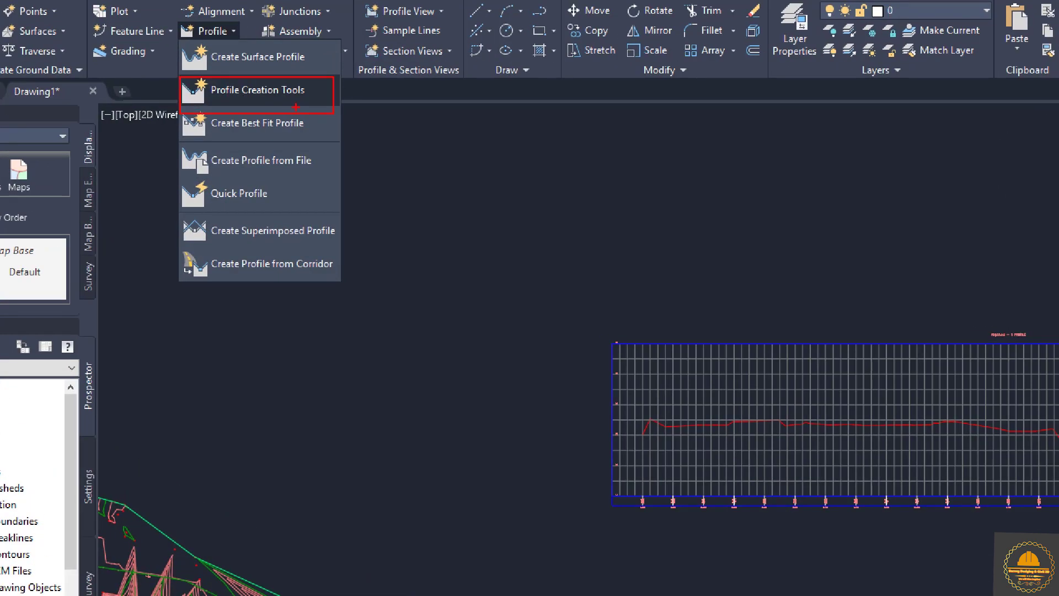
{"action": "left_click", "coordinate": [292, 100]}
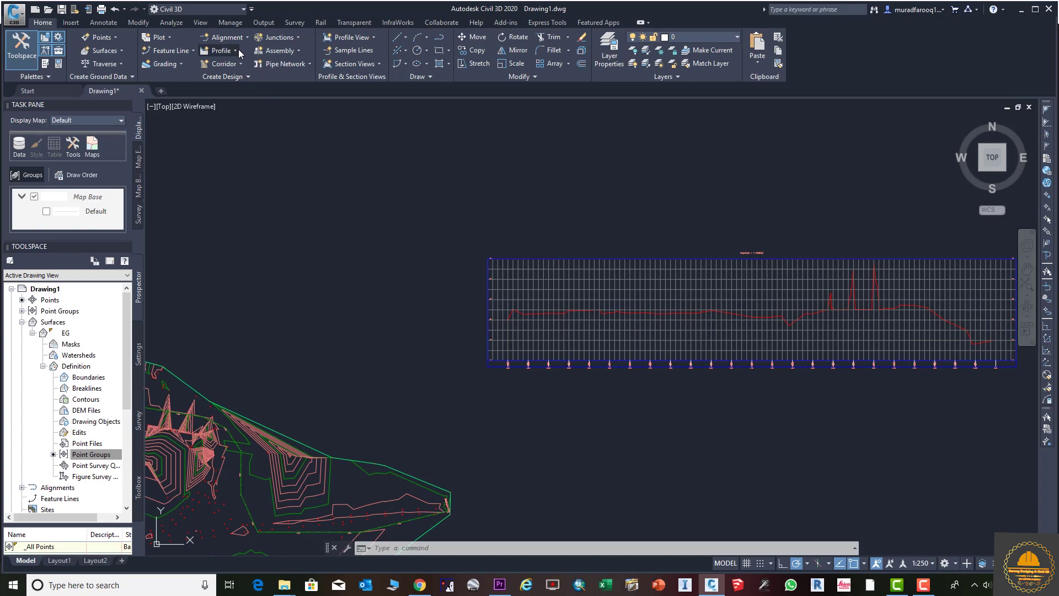
{"action": "left_click", "coordinate": [238, 50]}
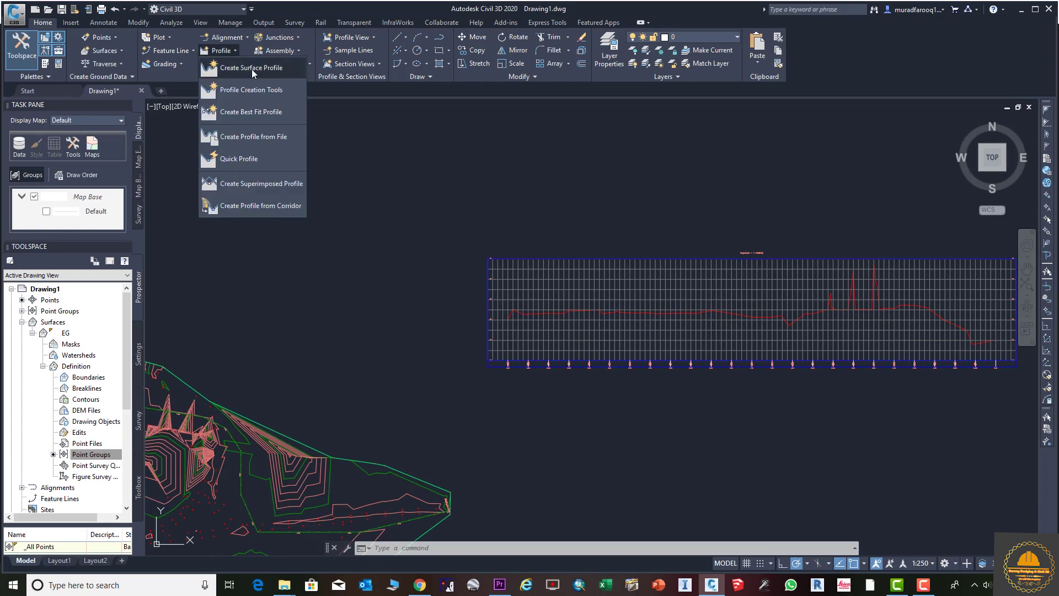
{"action": "left_click", "coordinate": [260, 91]}
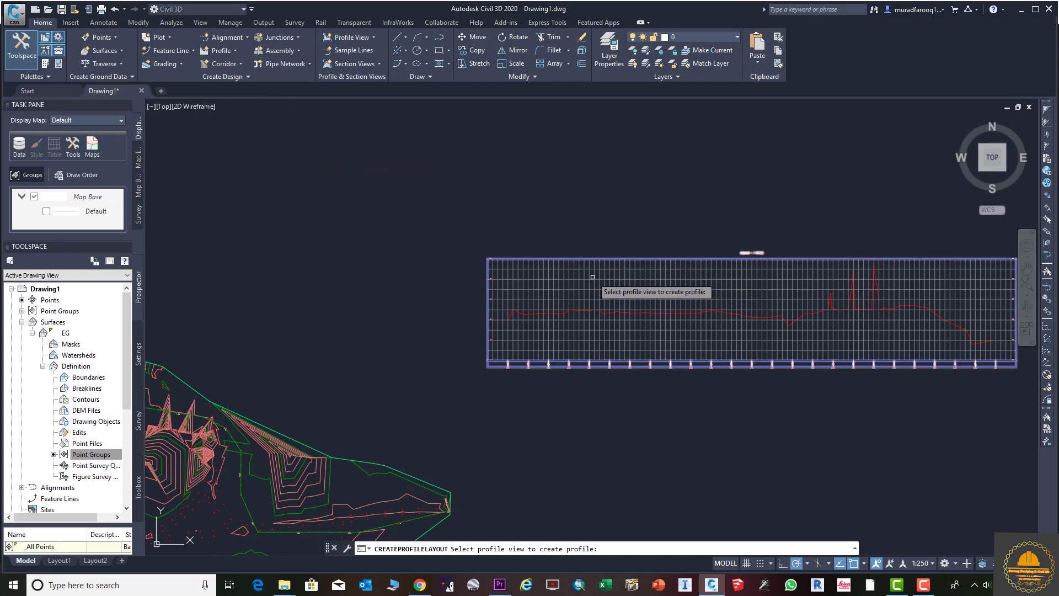
{"action": "middle_click_drag", "start_coordinate": [581, 284], "coordinate": [479, 272]}
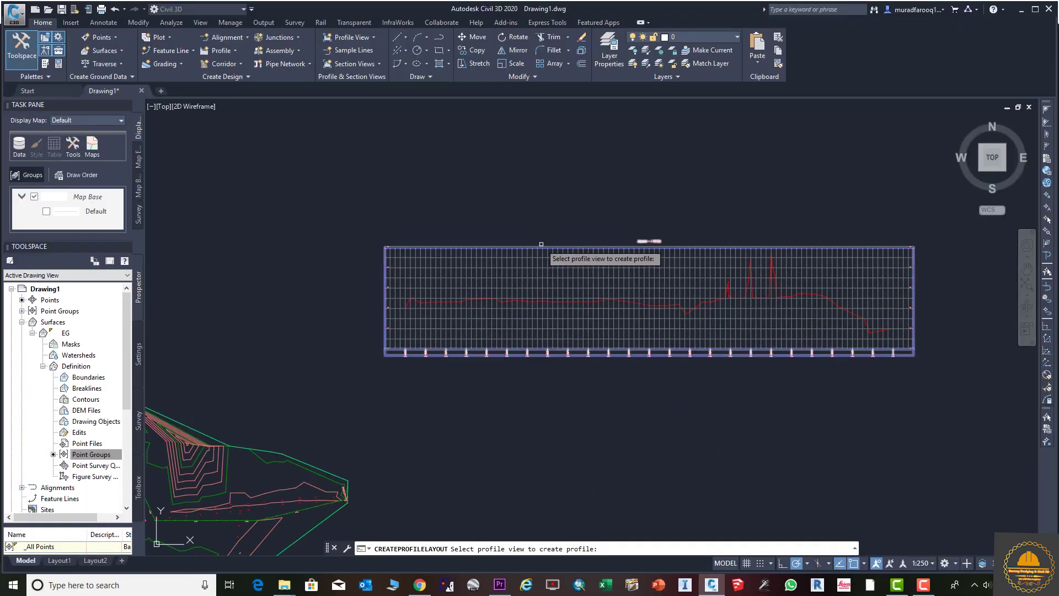
{"action": "left_click", "coordinate": [541, 246]}
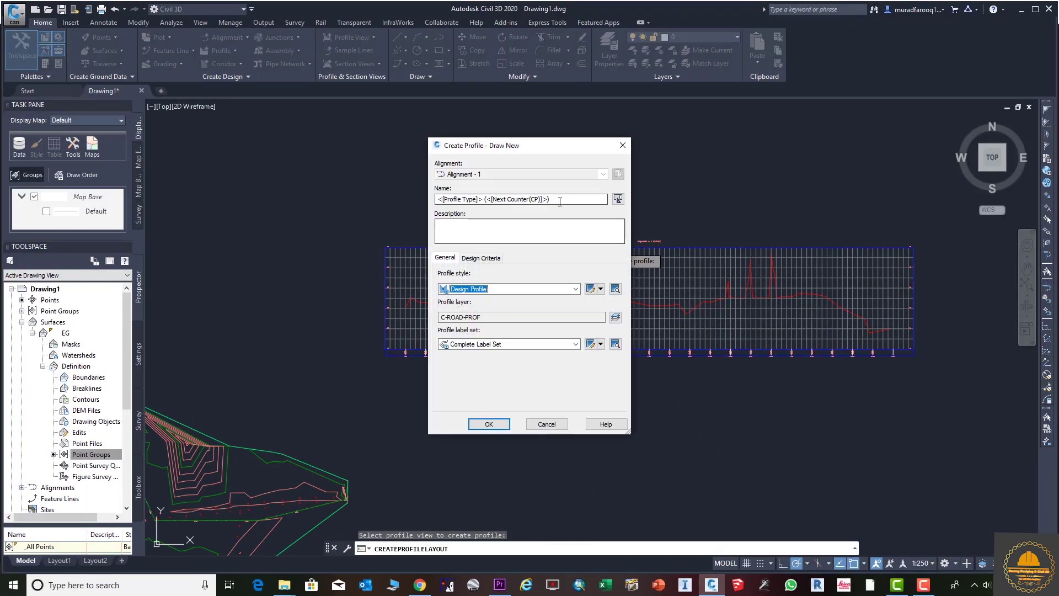
{"action": "triple_click", "coordinate": [560, 200]}
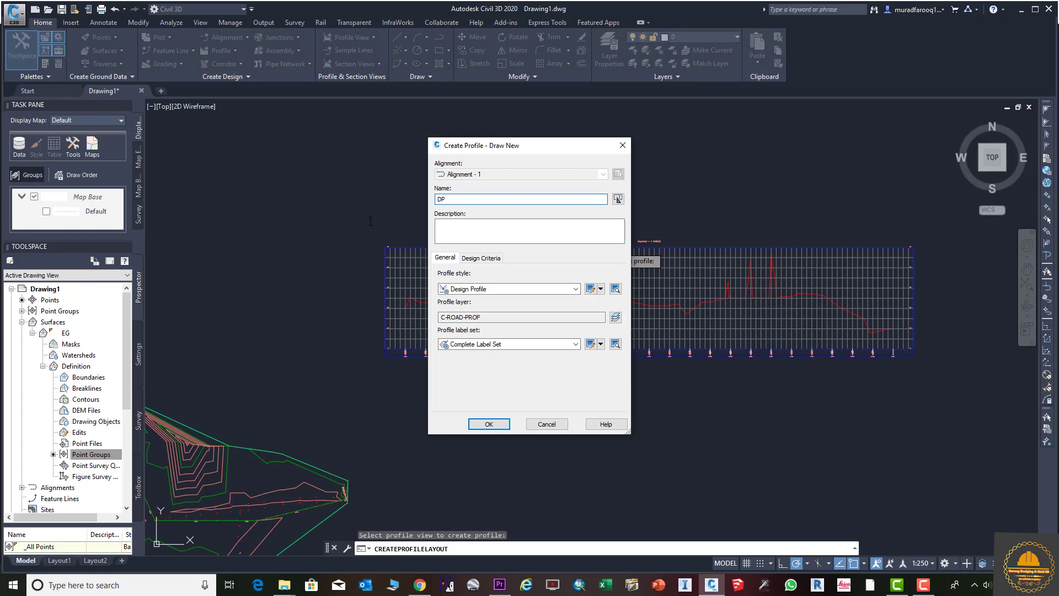
{"action": "left_click", "coordinate": [489, 424]}
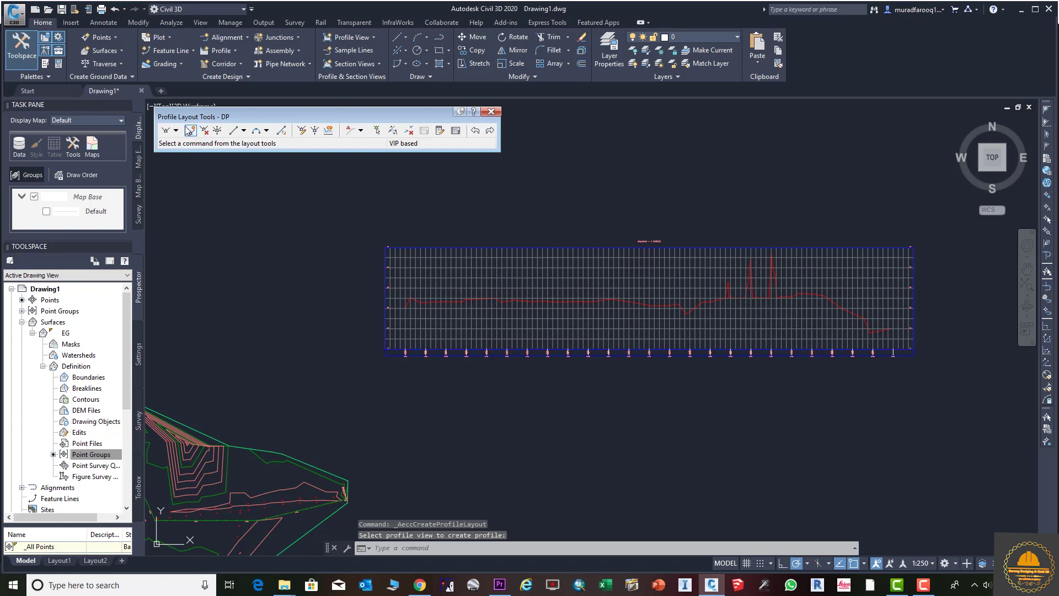
- Draw the DP profile as straights with curves through seven points, roughly following the existing ground from the start to the end of the profile view
{"action": "left_click", "coordinate": [177, 131]}
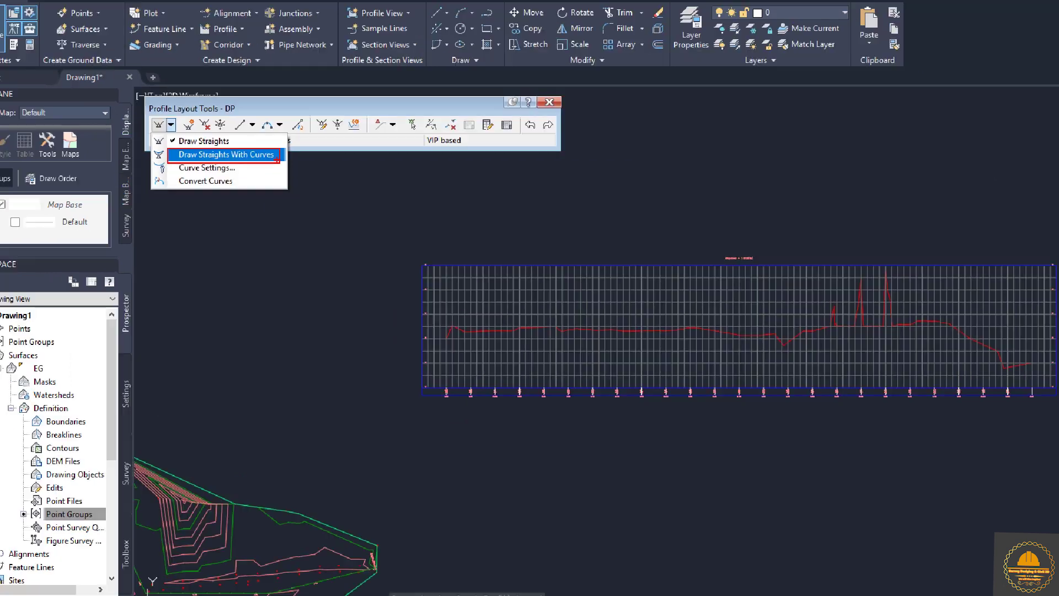
{"action": "left_click", "coordinate": [293, 155]}
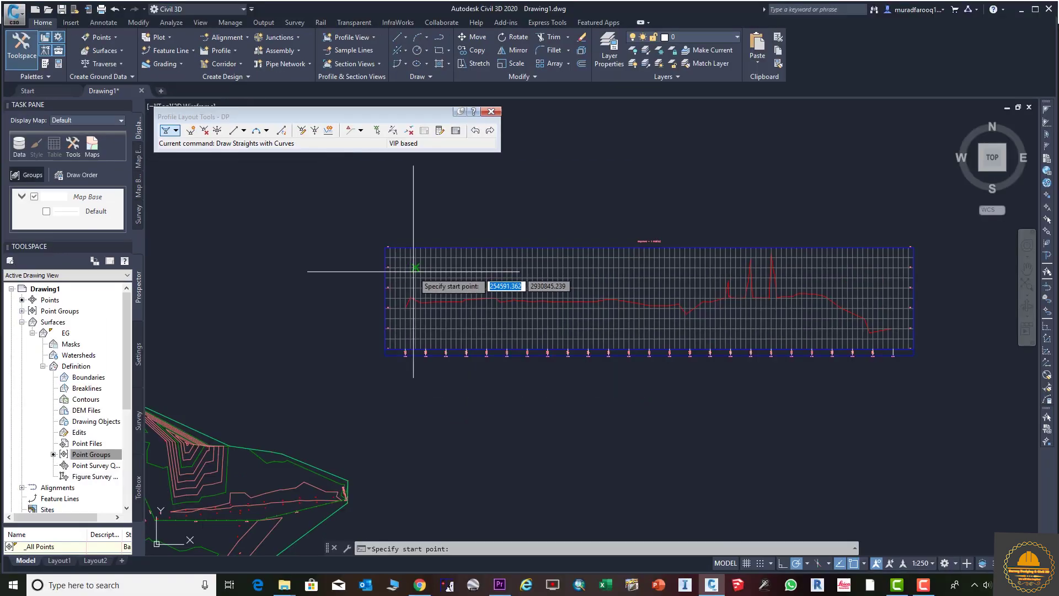
{"action": "middle_click_drag", "start_coordinate": [426, 317], "coordinate": [413, 351]}
{"action": "left_click", "coordinate": [387, 331]}
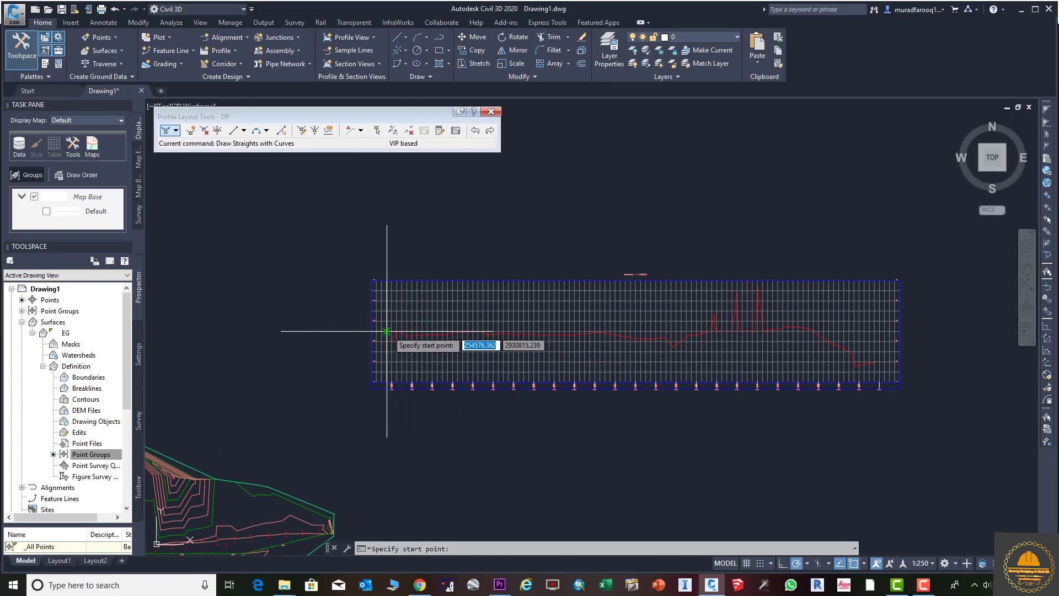
{"action": "left_click", "coordinate": [478, 331]}
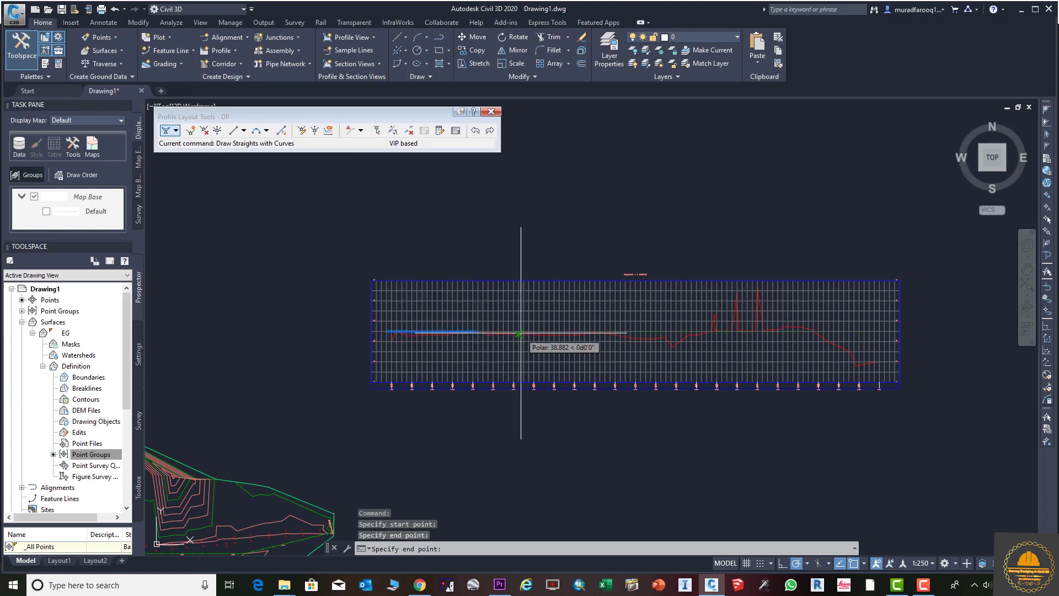
{"action": "left_click", "coordinate": [579, 333]}
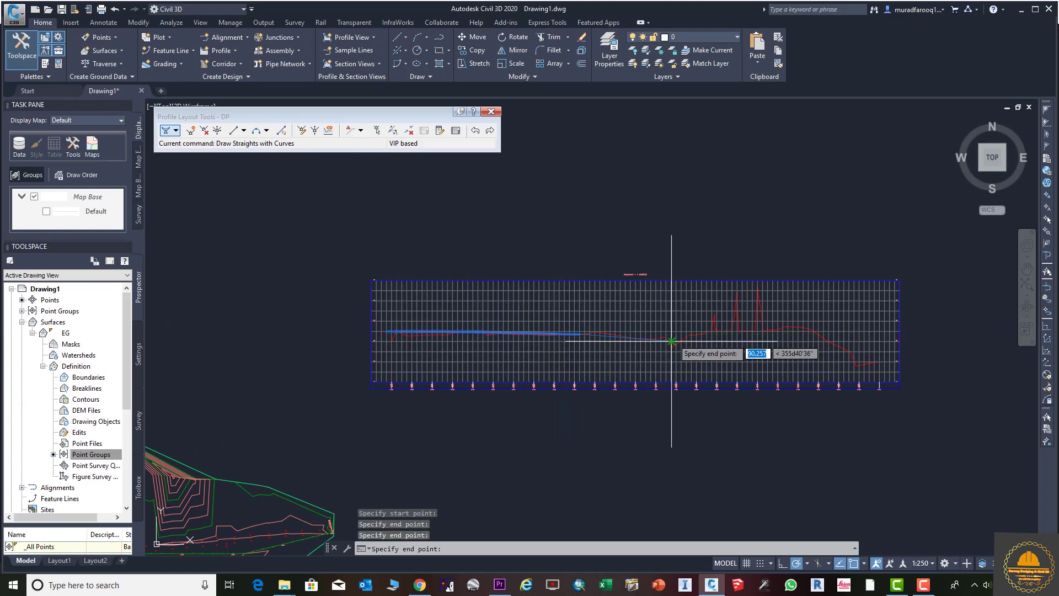
{"action": "left_click", "coordinate": [712, 334]}
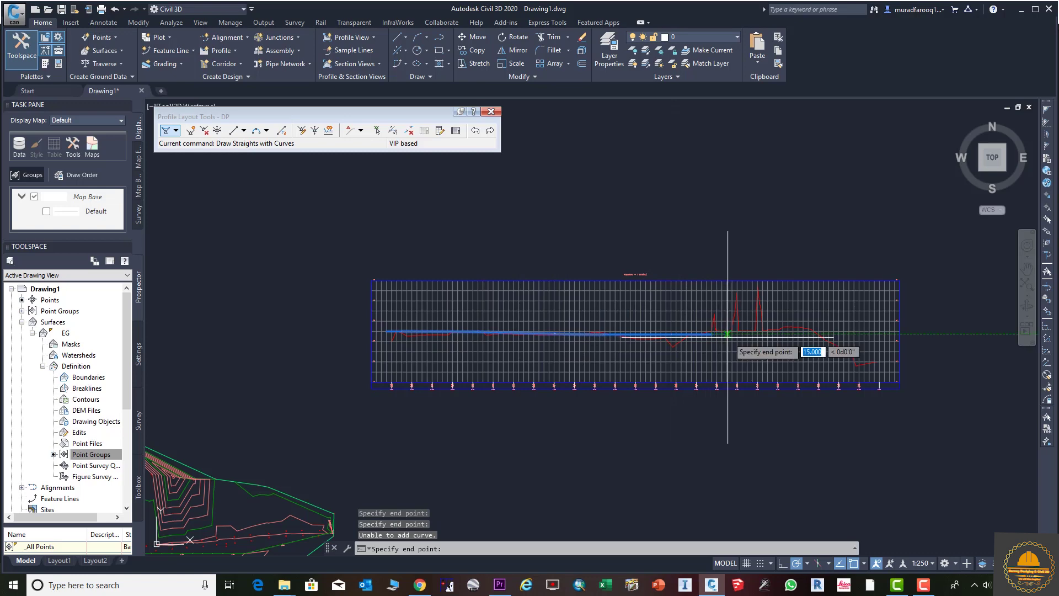
{"action": "left_click", "coordinate": [763, 341]}
{"action": "left_click", "coordinate": [810, 331]}
{"action": "left_click", "coordinate": [875, 341]}
{"action": "key", "text": "Return"}
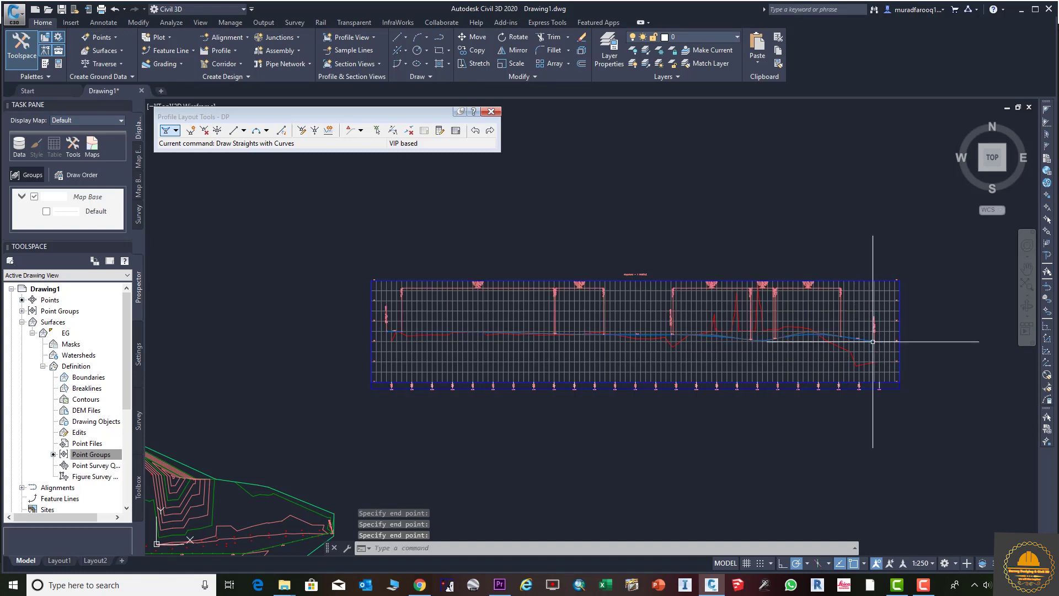
- Inspect the vertical curve labels and the course of the DP design line across the profile view
{"action": "scroll", "coordinate": [634, 303], "scroll_direction": "up", "scroll_amount": 3}
{"action": "middle_click_drag", "start_coordinate": [634, 303], "coordinate": [853, 406]}
{"action": "scroll", "coordinate": [562, 379], "scroll_direction": "up", "scroll_amount": 3}
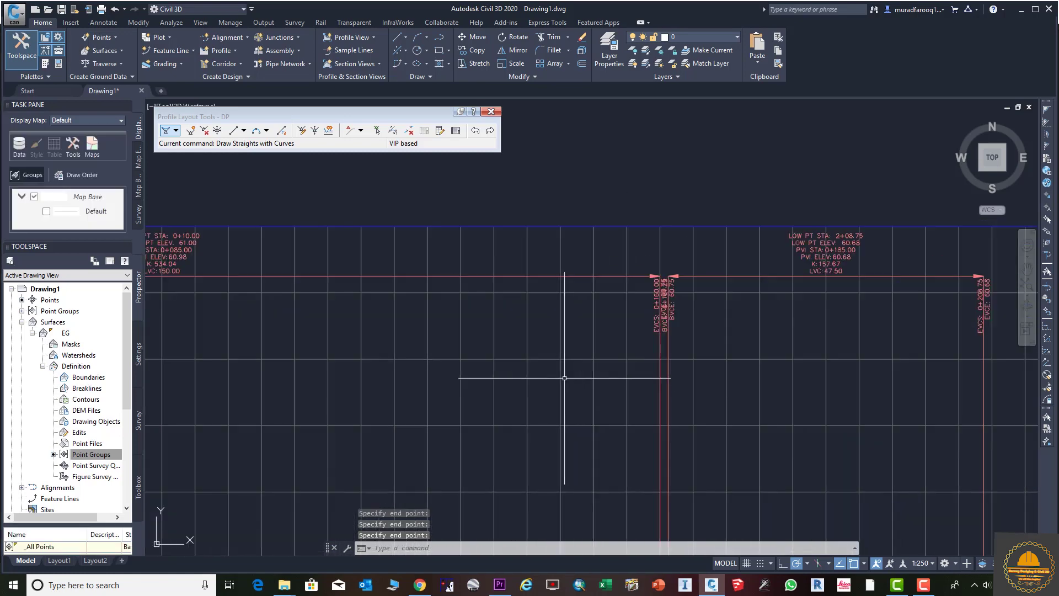
{"action": "scroll", "coordinate": [789, 359], "scroll_direction": "up", "scroll_amount": 2}
{"action": "scroll", "coordinate": [789, 359], "scroll_direction": "down", "scroll_amount": 6}
{"action": "middle_click_drag", "start_coordinate": [790, 359], "coordinate": [521, 237]}
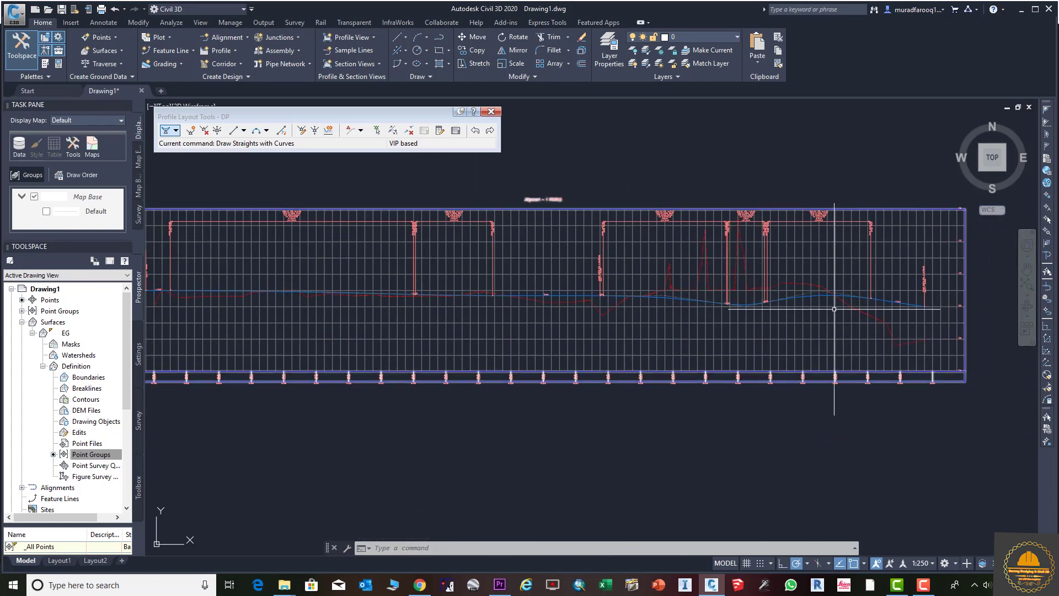
{"action": "middle_click_drag", "start_coordinate": [610, 367], "coordinate": [922, 364]}
- Check the elevations and chainage interval shown in the band beneath the profile view, from 0+000 to 0+080
{"action": "scroll", "coordinate": [480, 364], "scroll_direction": "up", "scroll_amount": 3}
{"action": "middle_click_drag", "start_coordinate": [456, 368], "coordinate": [492, 379]}
{"action": "scroll", "coordinate": [500, 436], "scroll_direction": "up", "scroll_amount": 1}
{"action": "scroll", "coordinate": [442, 422], "scroll_direction": "up", "scroll_amount": 5}
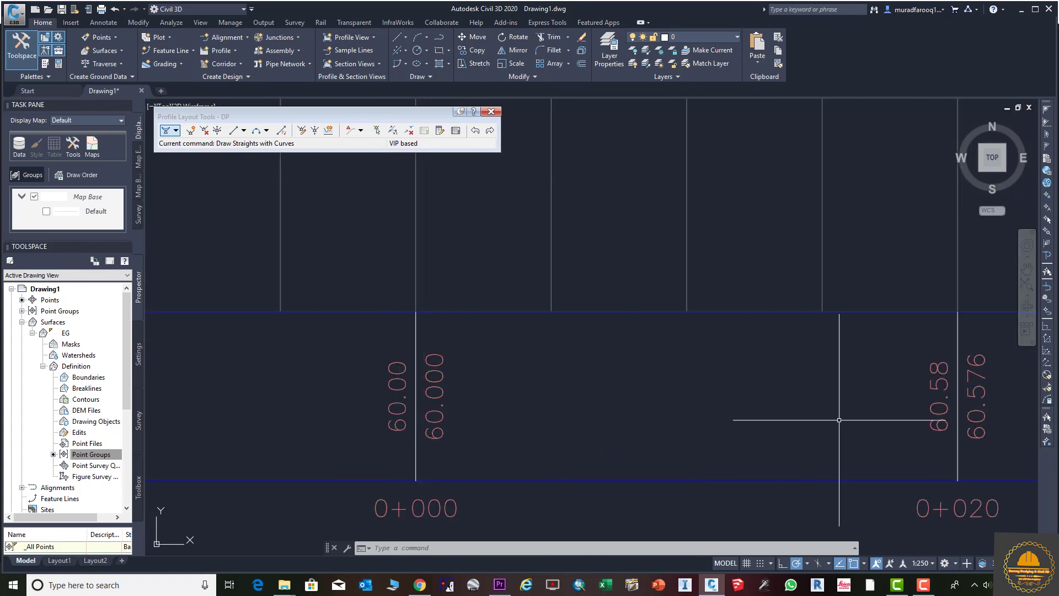
{"action": "middle_click_drag", "start_coordinate": [887, 430], "coordinate": [620, 403]}
{"action": "scroll", "coordinate": [793, 425], "scroll_direction": "down", "scroll_amount": 5}
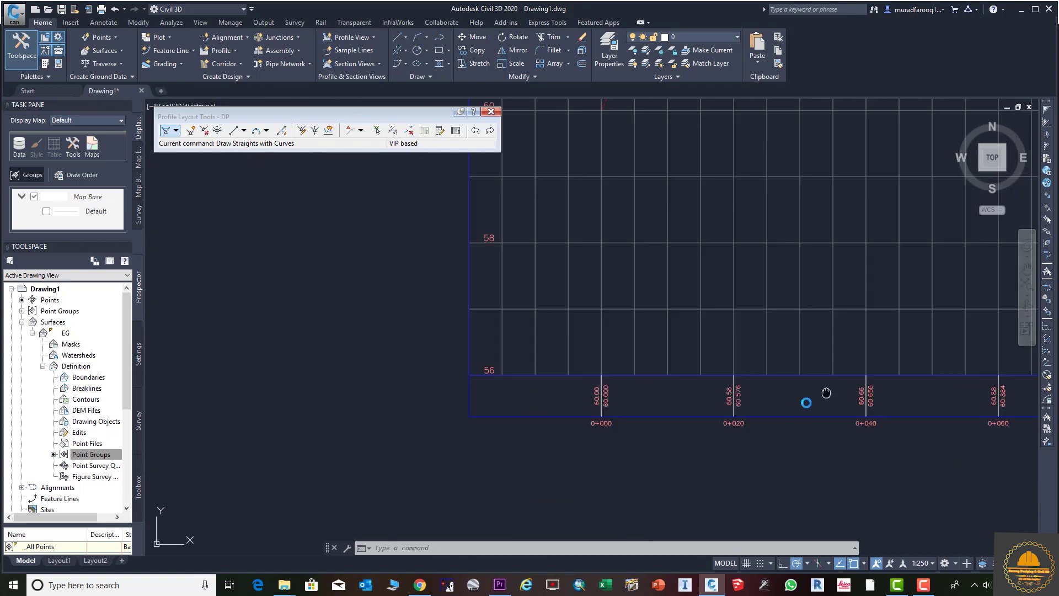
{"action": "middle_click_drag", "start_coordinate": [826, 393], "coordinate": [485, 379]}
{"action": "scroll", "coordinate": [639, 426], "scroll_direction": "up", "scroll_amount": 2}
{"action": "middle_click_drag", "start_coordinate": [768, 445], "coordinate": [906, 307]}
{"action": "middle_click_drag", "start_coordinate": [331, 346], "coordinate": [426, 367]}
{"action": "middle_click_drag", "start_coordinate": [763, 369], "coordinate": [629, 381]}
{"action": "middle_click_drag", "start_coordinate": [839, 397], "coordinate": [710, 403]}
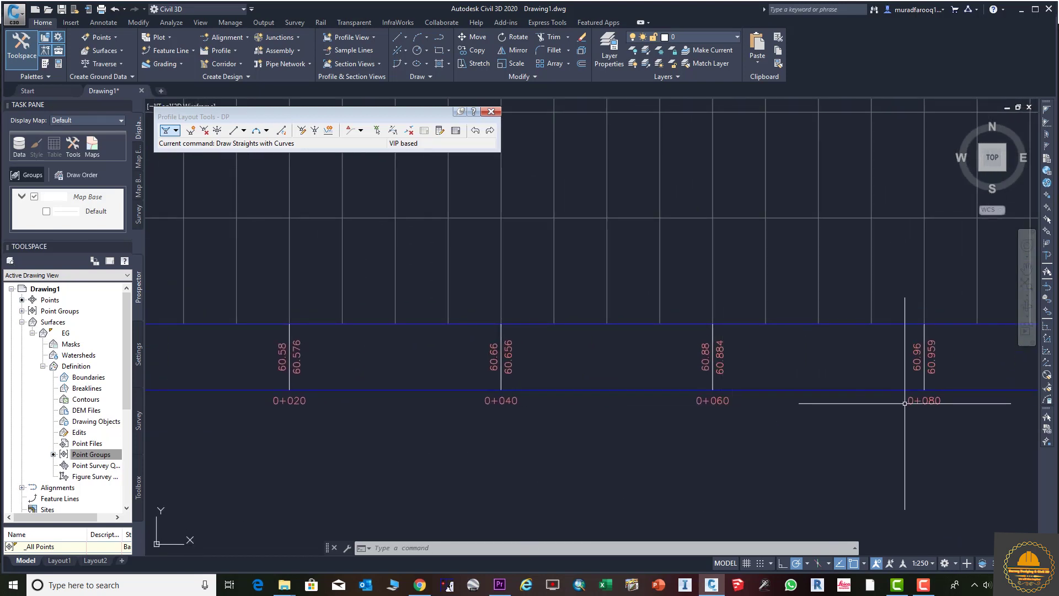
{"action": "scroll", "coordinate": [898, 407], "scroll_direction": "down", "scroll_amount": 6}
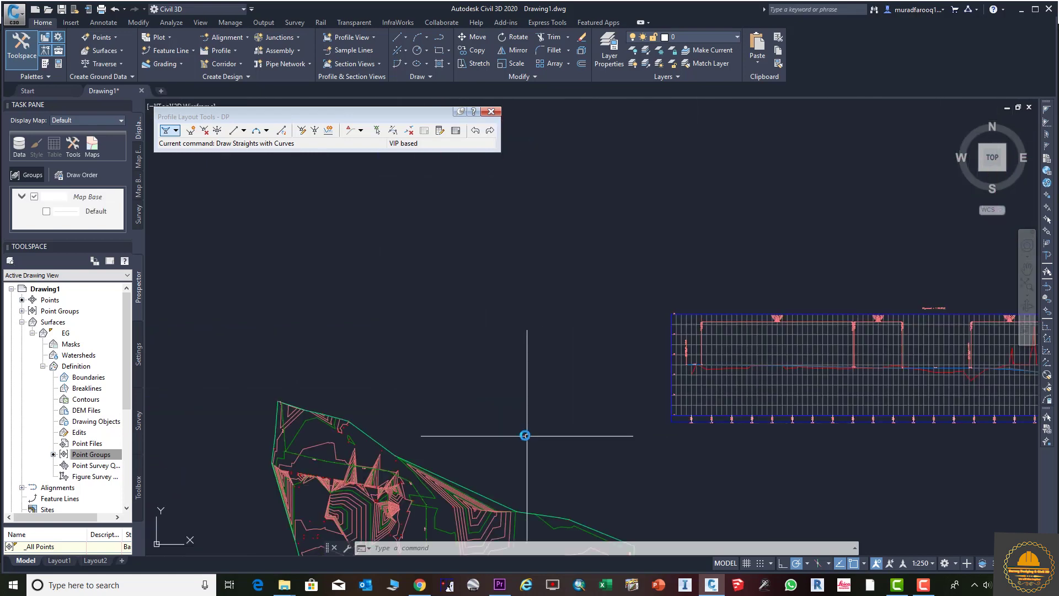
- Compare the chainage labels along the alignment in plan with those in the profile view's band
{"action": "scroll", "coordinate": [527, 435], "scroll_direction": "up", "scroll_amount": 6}
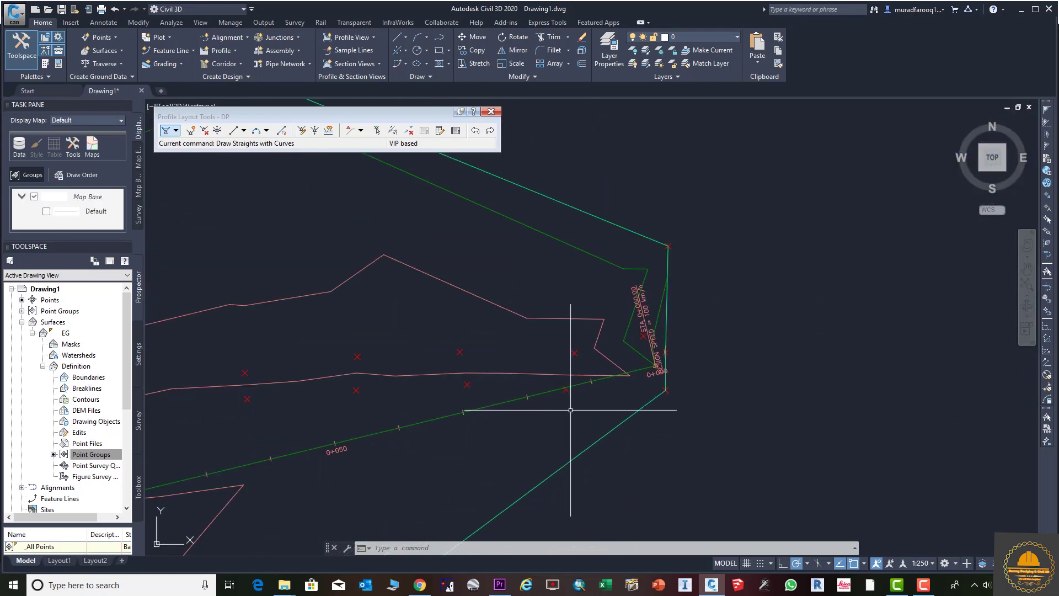
{"action": "middle_click_drag", "start_coordinate": [248, 432], "coordinate": [444, 372]}
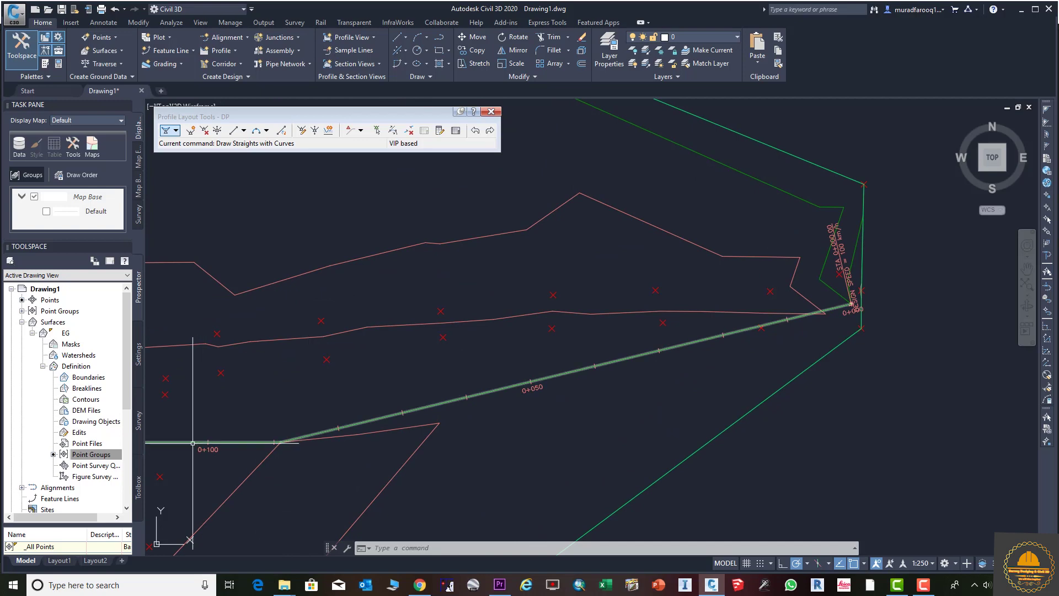
{"action": "scroll", "coordinate": [730, 369], "scroll_direction": "down", "scroll_amount": 4}
{"action": "middle_click_drag", "start_coordinate": [730, 369], "coordinate": [497, 426]}
{"action": "middle_click_drag", "start_coordinate": [843, 239], "coordinate": [483, 344]}
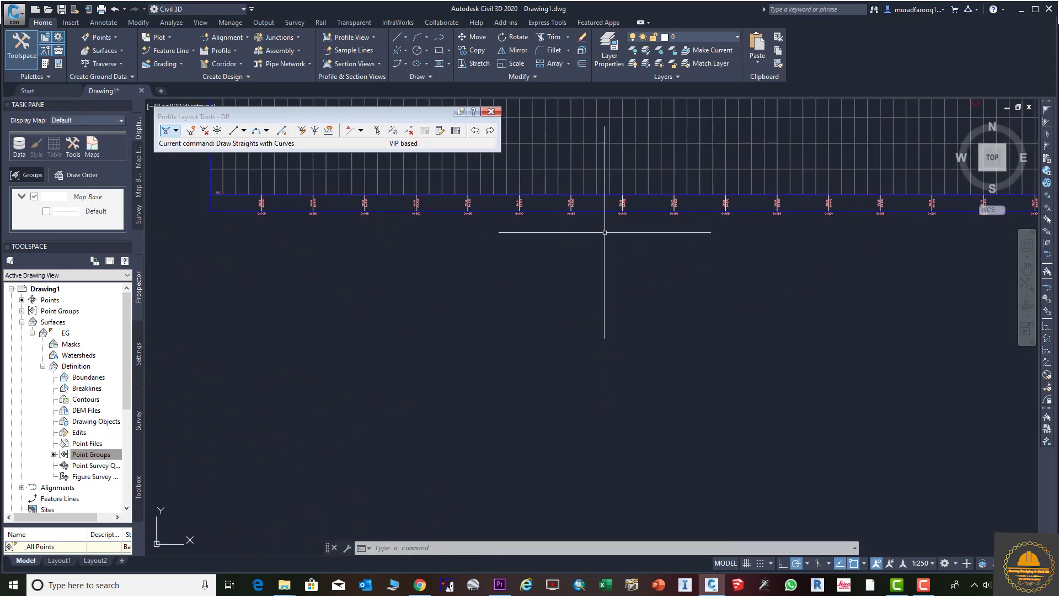
{"action": "middle_click_drag", "start_coordinate": [586, 279], "coordinate": [635, 486]}
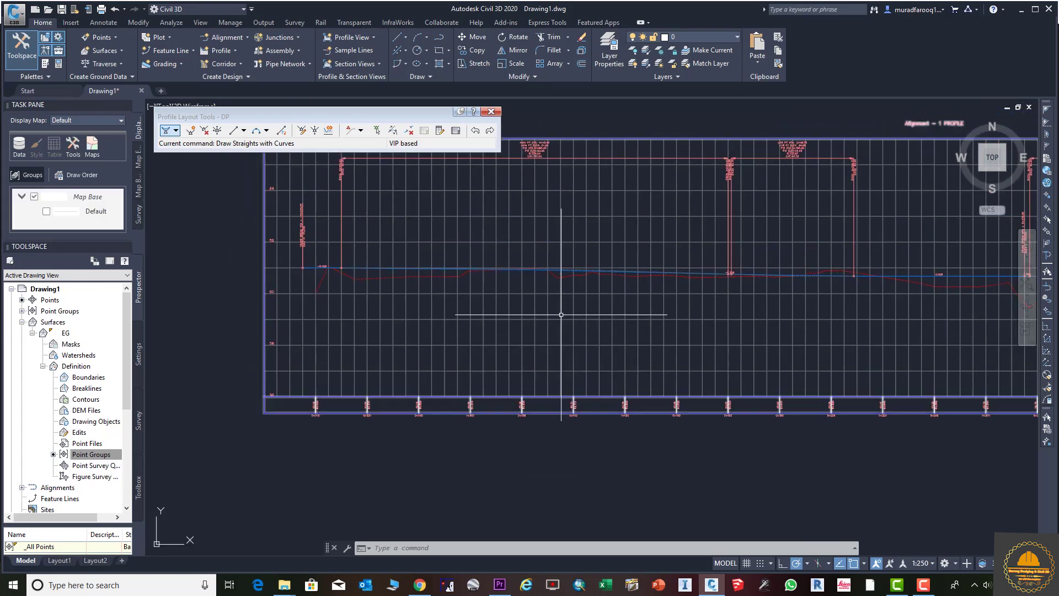
- In the properties of the profile view, keep EG - Surface (1) as the bottom band's Profile1 and set its Profile2 to DP
{"action": "middle_click_drag", "start_coordinate": [561, 315], "coordinate": [574, 341]}
{"action": "scroll", "coordinate": [556, 236], "scroll_direction": "down", "scroll_amount": 2}
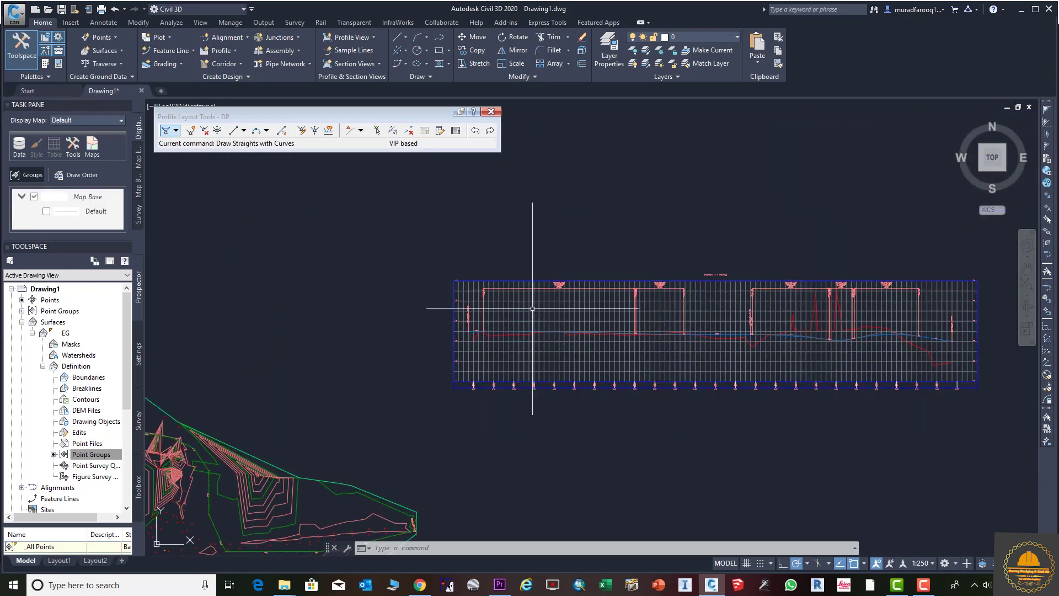
{"action": "left_click", "coordinate": [538, 323]}
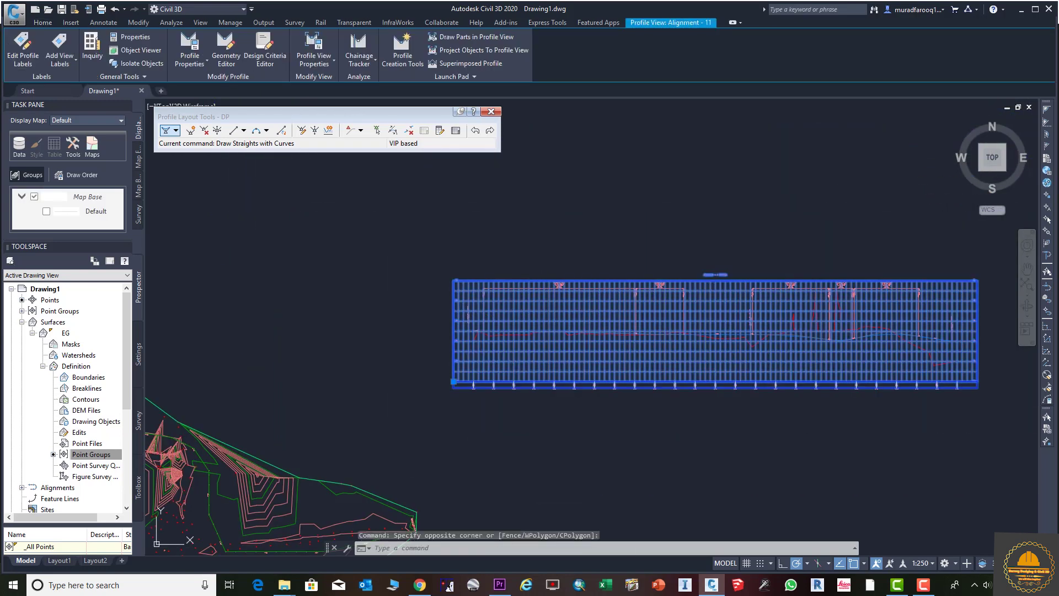
{"action": "right_click", "coordinate": [537, 311]}
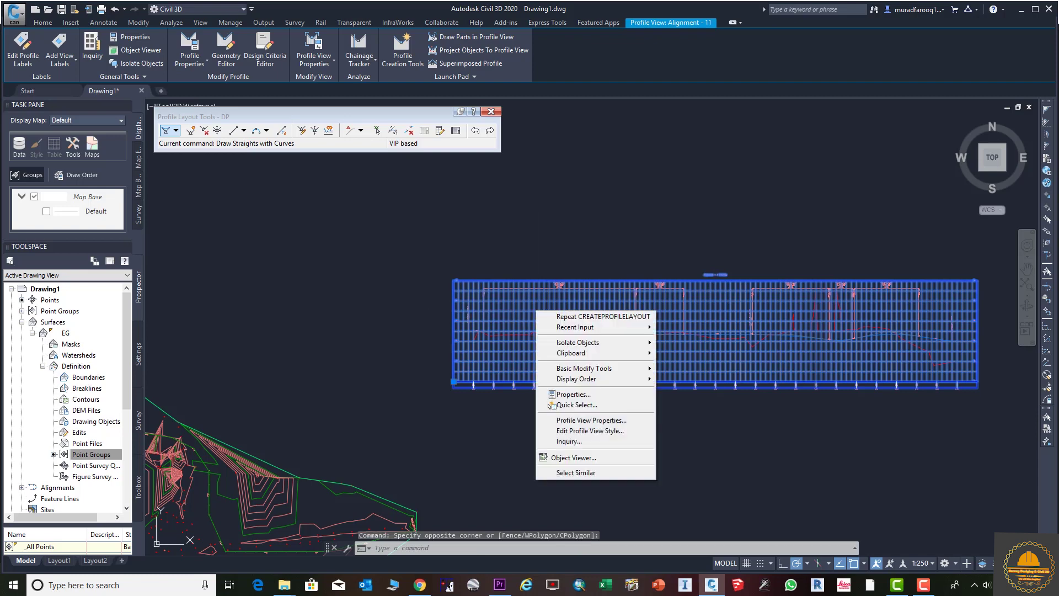
{"action": "left_click", "coordinate": [593, 421]}
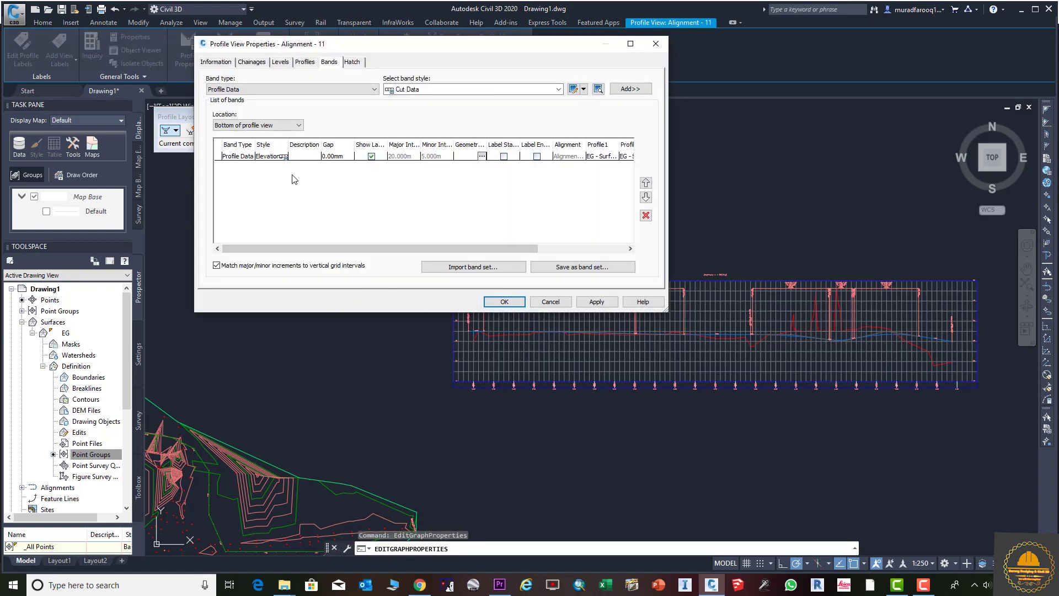
{"action": "left_click", "coordinate": [630, 249]}
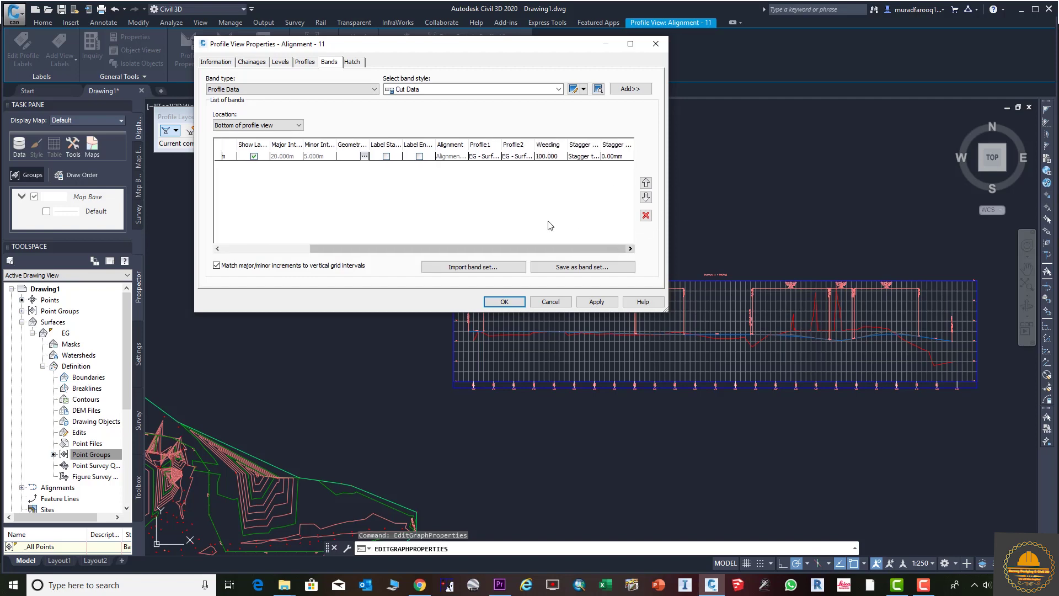
{"action": "left_click", "coordinate": [489, 159]}
{"action": "left_click", "coordinate": [489, 157]}
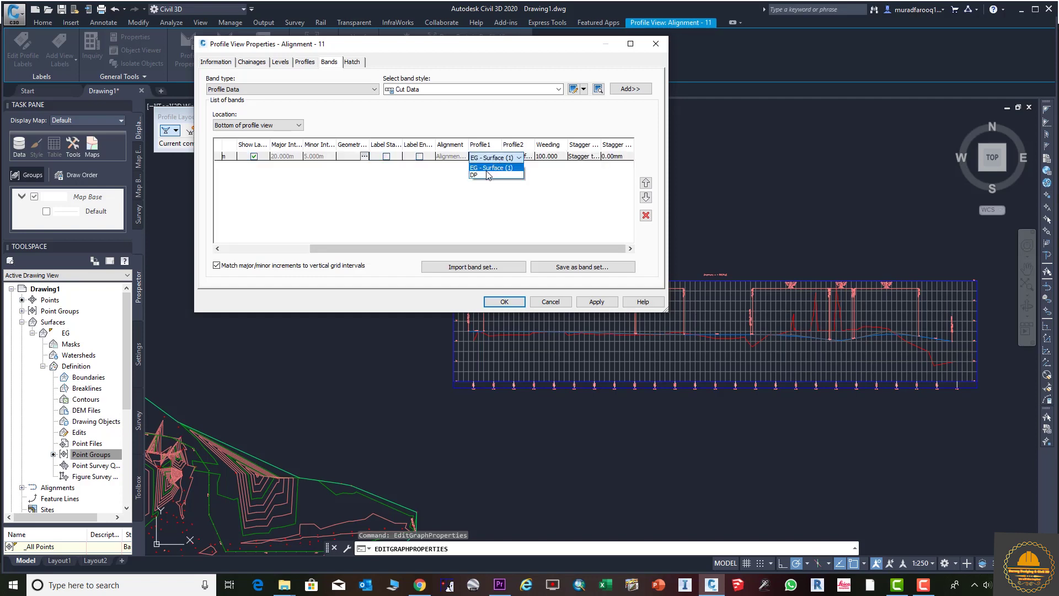
{"action": "left_click", "coordinate": [499, 168]}
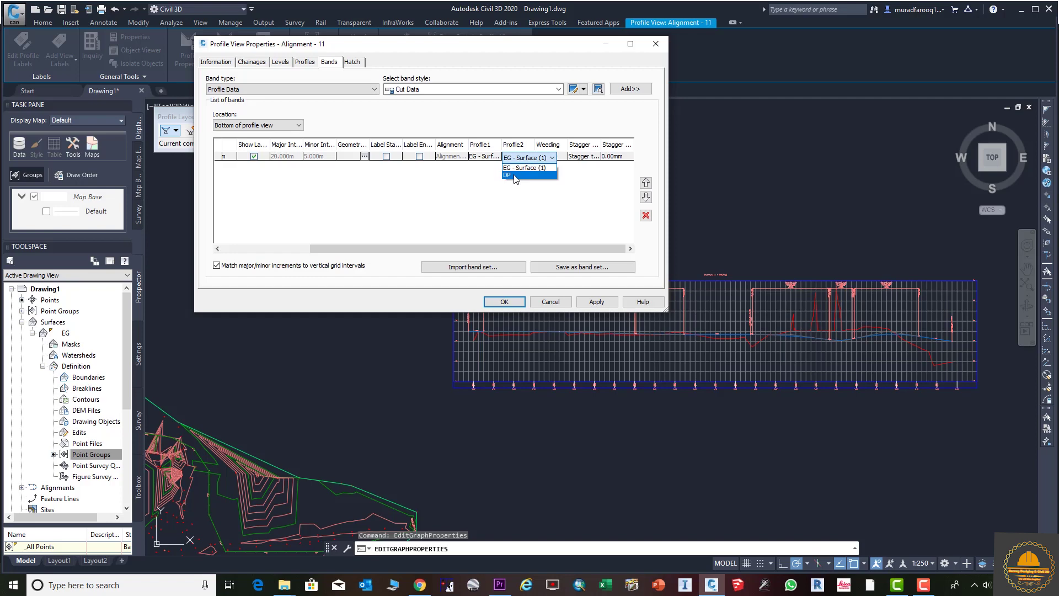
{"action": "left_click", "coordinate": [515, 176]}
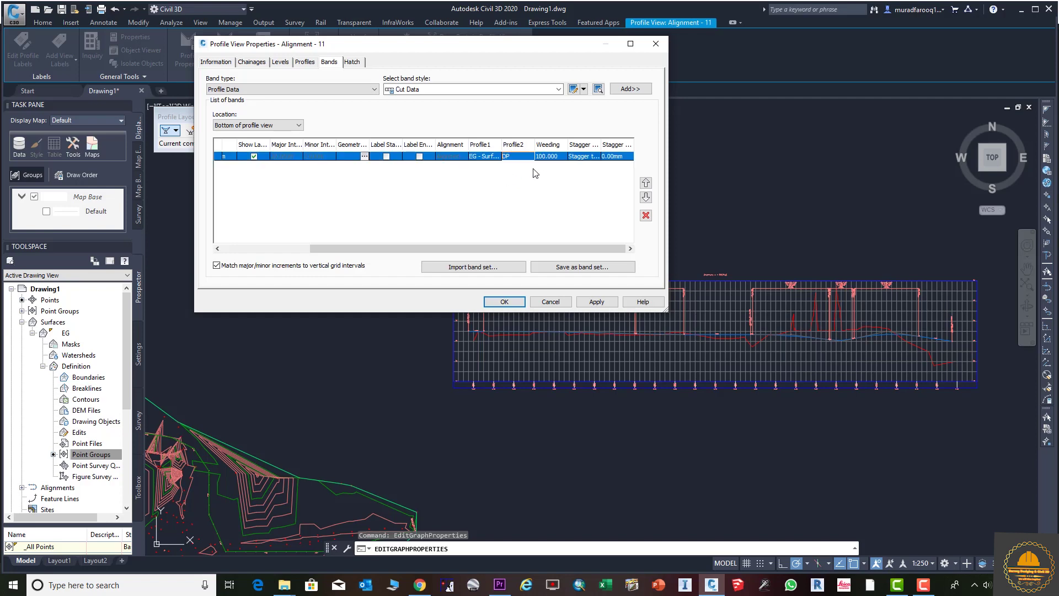
{"action": "left_click", "coordinate": [596, 302]}
{"action": "left_click", "coordinate": [504, 302]}
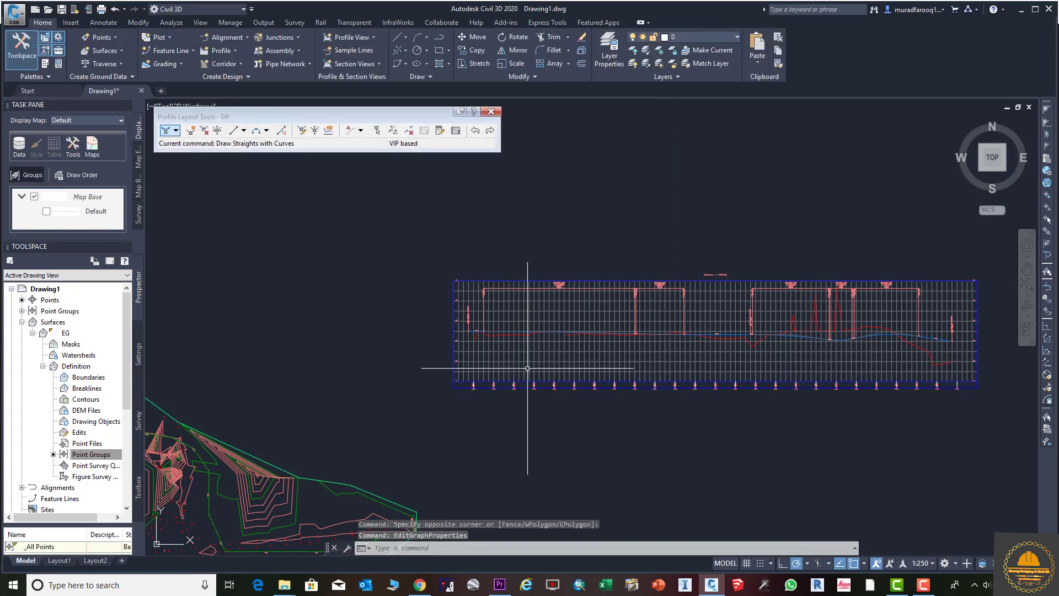
- Check the paired existing ground and design elevations in the band beneath the profile view, from 0+000 onwards
{"action": "scroll", "coordinate": [449, 367], "scroll_direction": "up", "scroll_amount": 6}
{"action": "scroll", "coordinate": [333, 387], "scroll_direction": "up", "scroll_amount": 4}
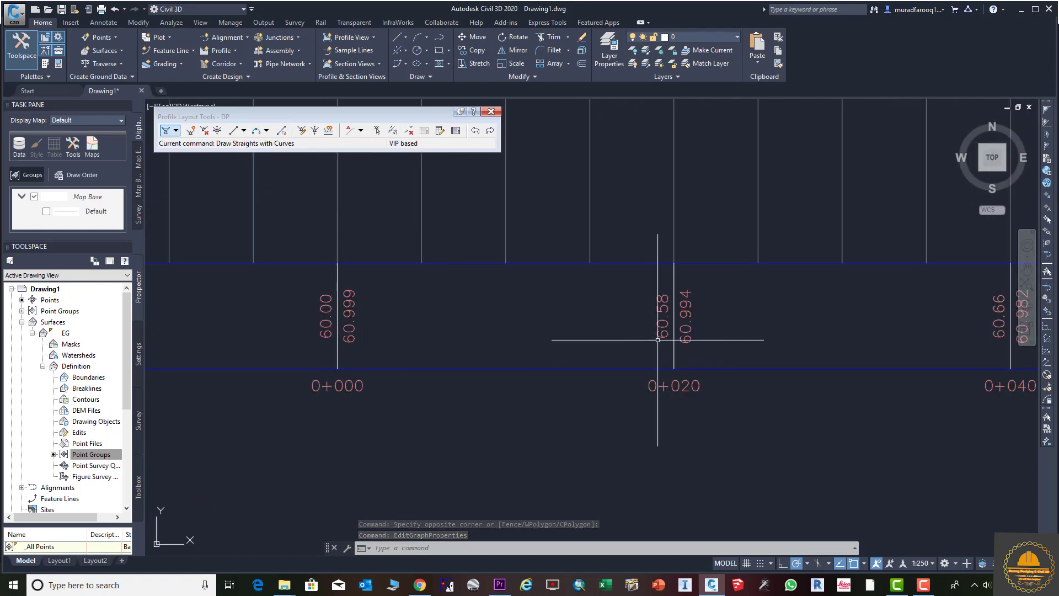
{"action": "middle_click_drag", "start_coordinate": [756, 329], "coordinate": [344, 327]}
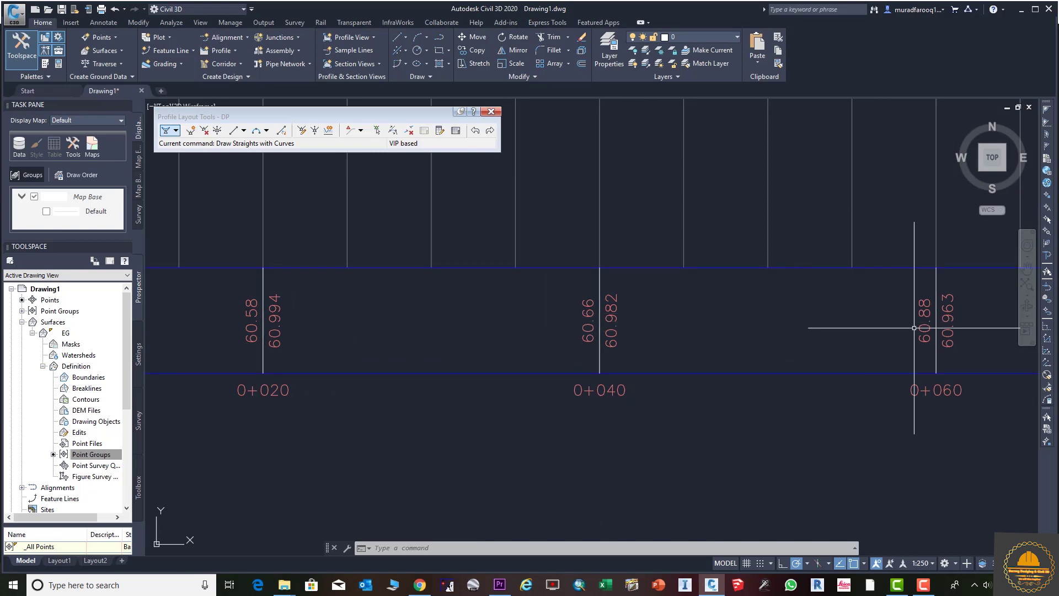
{"action": "middle_click_drag", "start_coordinate": [913, 321], "coordinate": [710, 335]}
{"action": "scroll", "coordinate": [745, 321], "scroll_direction": "down", "scroll_amount": 10}
{"action": "scroll", "coordinate": [603, 366], "scroll_direction": "up", "scroll_amount": 10}
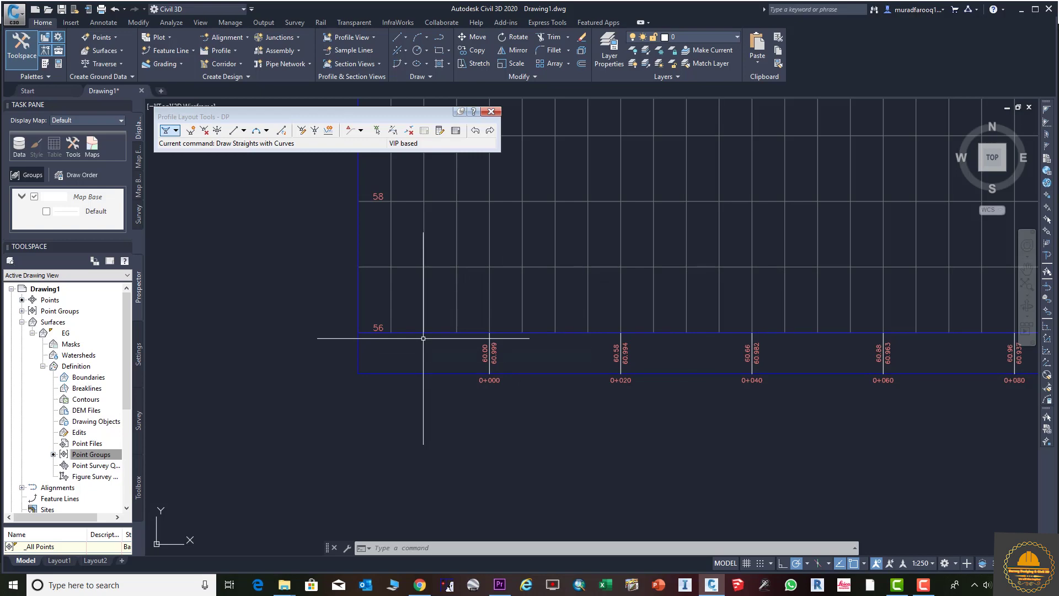
{"action": "scroll", "coordinate": [424, 339], "scroll_direction": "down", "scroll_amount": 3}
{"action": "scroll", "coordinate": [459, 361], "scroll_direction": "up", "scroll_amount": 1}
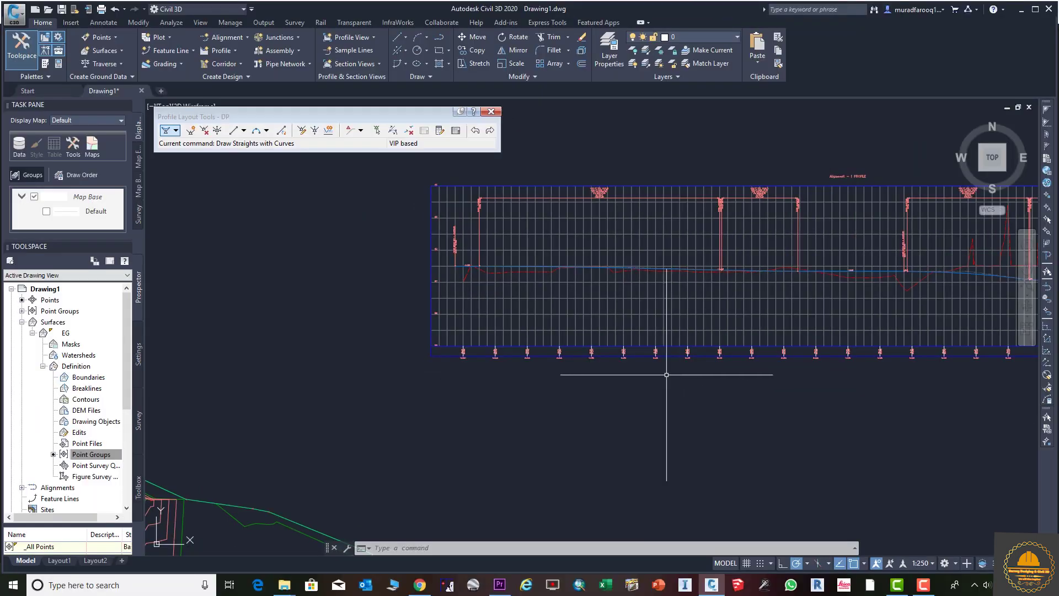
{"action": "scroll", "coordinate": [614, 358], "scroll_direction": "up", "scroll_amount": 4}
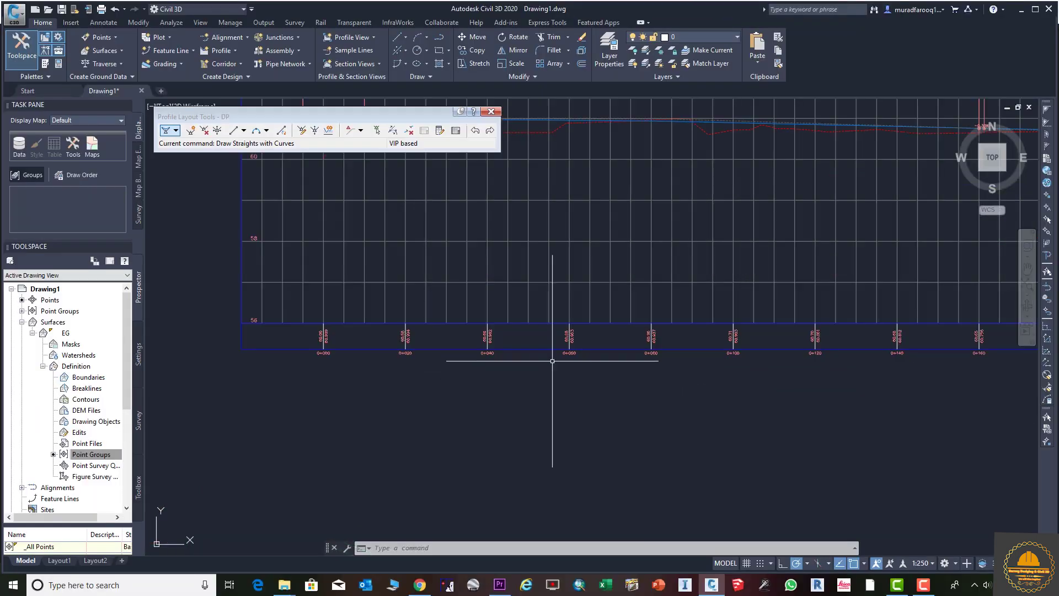
{"action": "scroll", "coordinate": [614, 358], "scroll_direction": "down", "scroll_amount": 4}
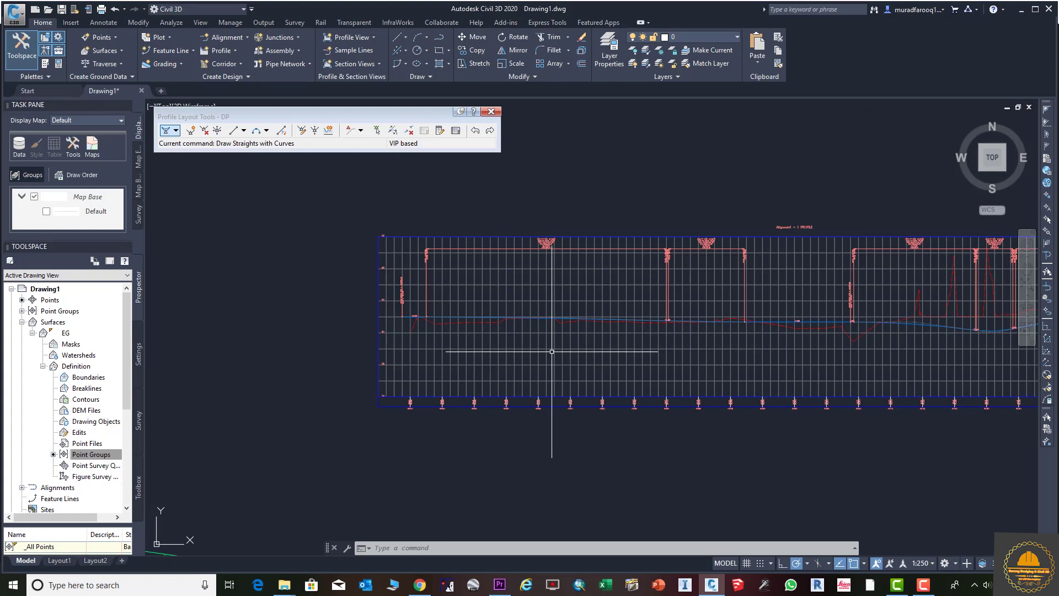
- Close the profile layout tools and set the profile view style's bottom horizontal axis intervals to 50 m major and 10 m minor
{"action": "left_click", "coordinate": [491, 113]}
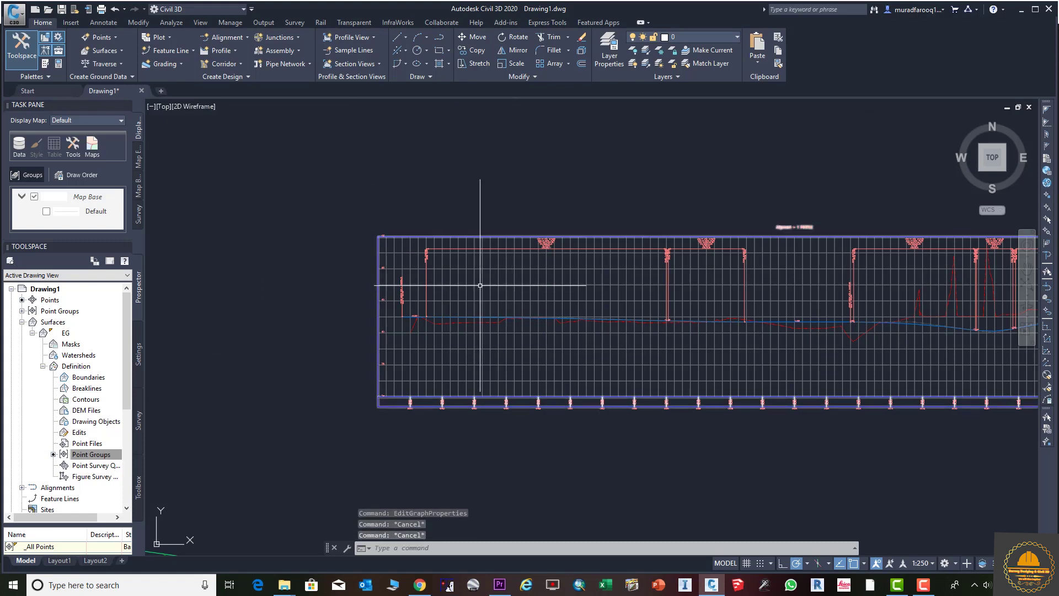
{"action": "left_click", "coordinate": [488, 293]}
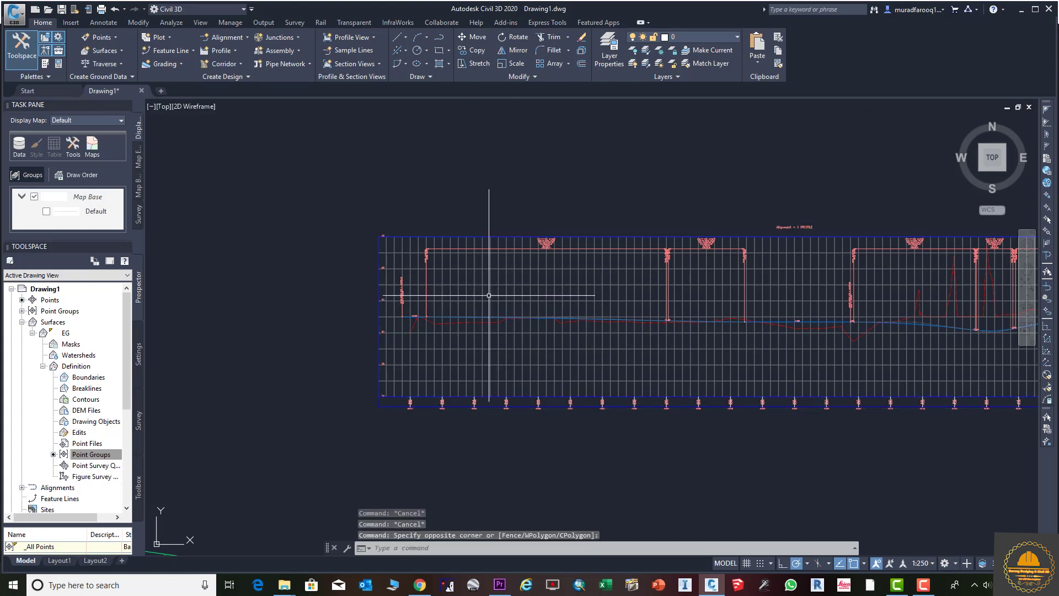
{"action": "left_click", "coordinate": [494, 239]}
{"action": "scroll", "coordinate": [551, 309], "scroll_direction": "down", "scroll_amount": 2}
{"action": "right_click", "coordinate": [522, 296]}
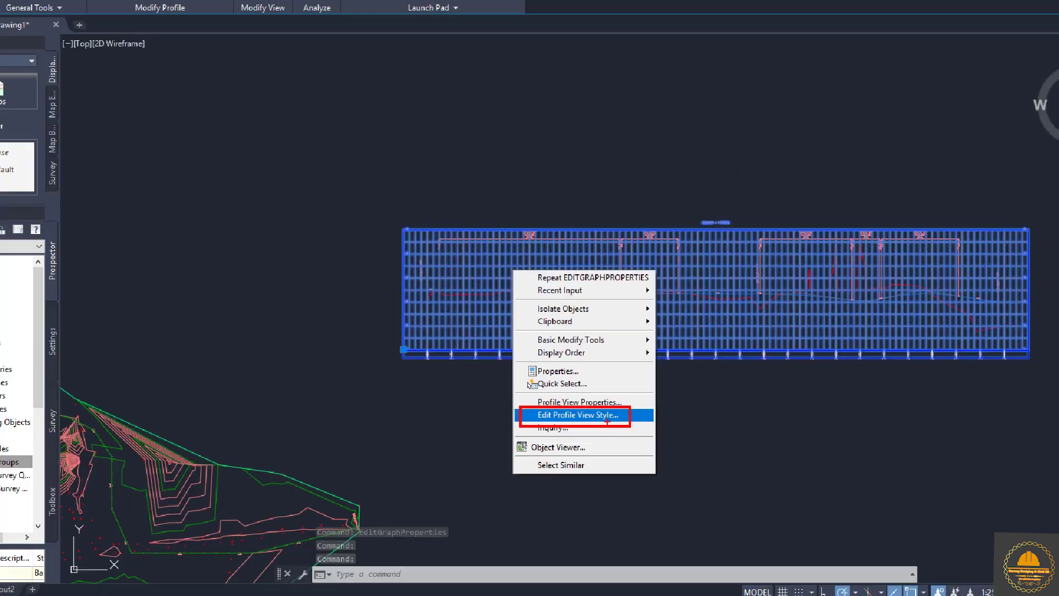
{"action": "left_click", "coordinate": [621, 414]}
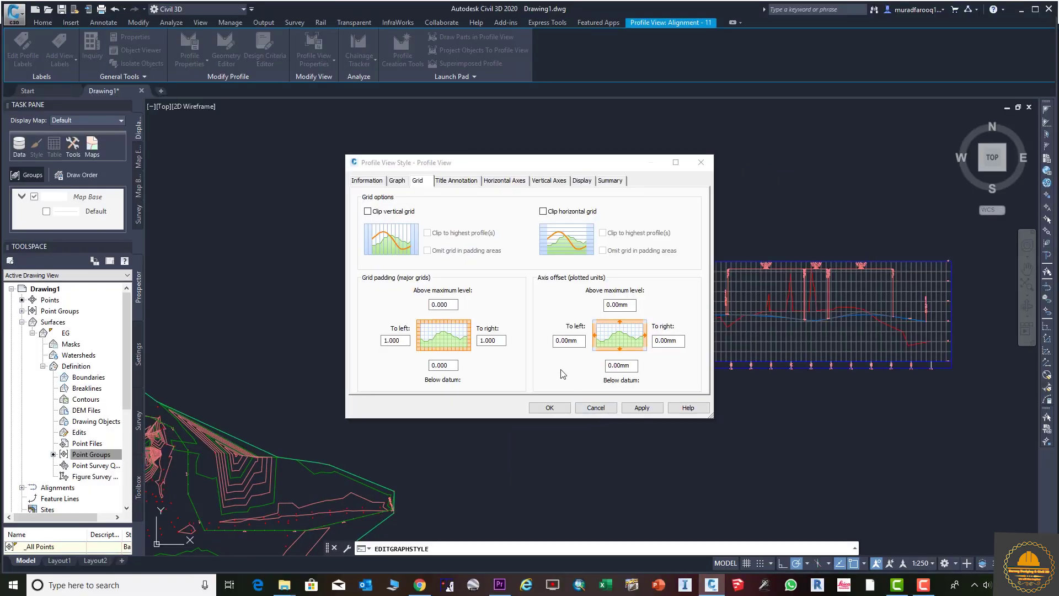
{"action": "left_click", "coordinate": [496, 182]}
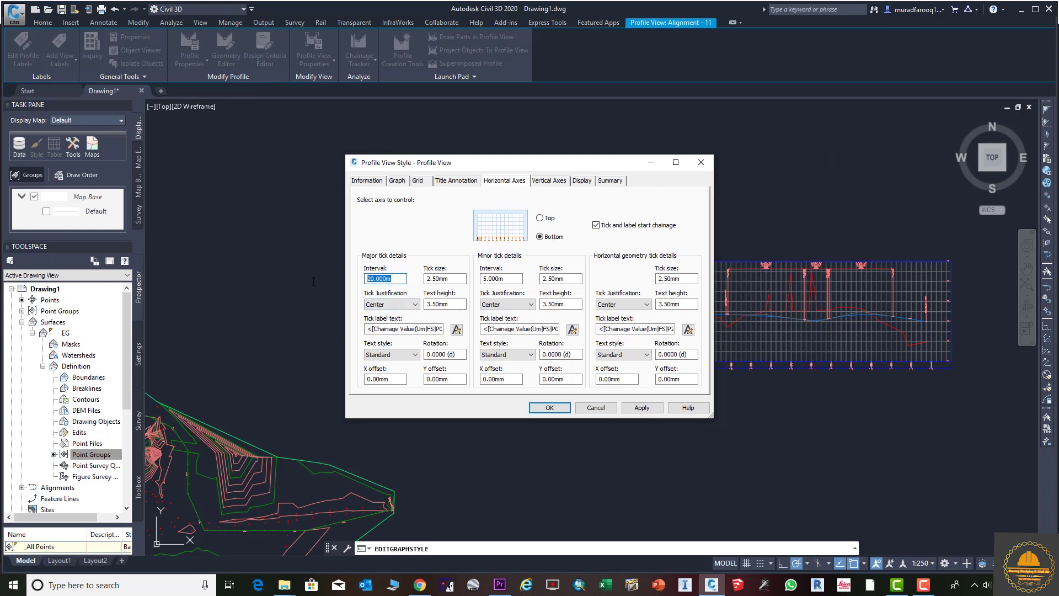
{"action": "type", "text": "0"}
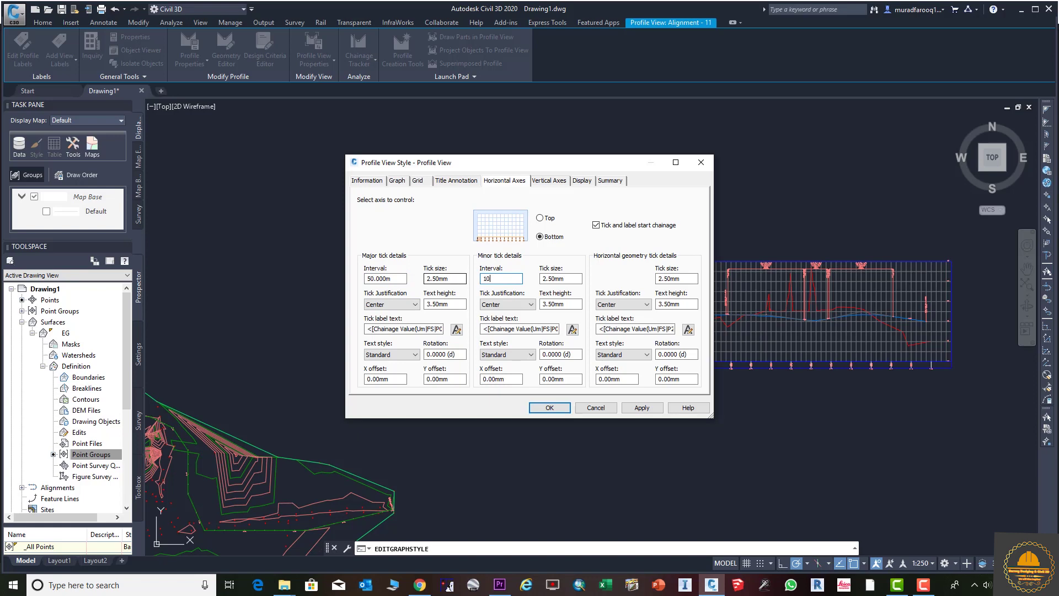
{"action": "left_click", "coordinate": [641, 409]}
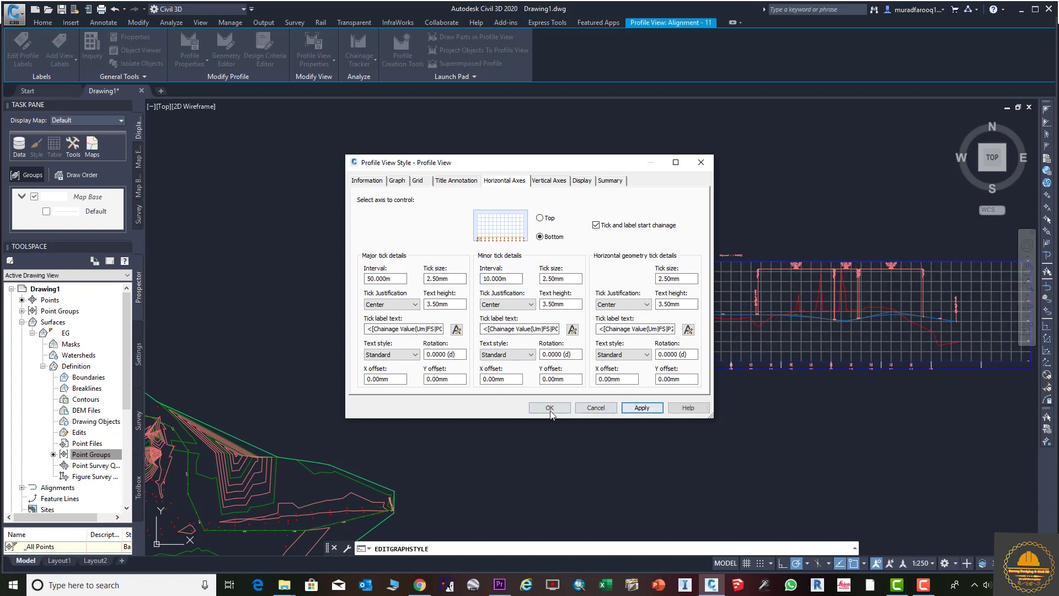
{"action": "left_click", "coordinate": [550, 408]}
- Examine the chainage spacing and elevation labels in the band and the vertical grid with the new axis intervals
{"action": "scroll", "coordinate": [489, 379], "scroll_direction": "up", "scroll_amount": 5}
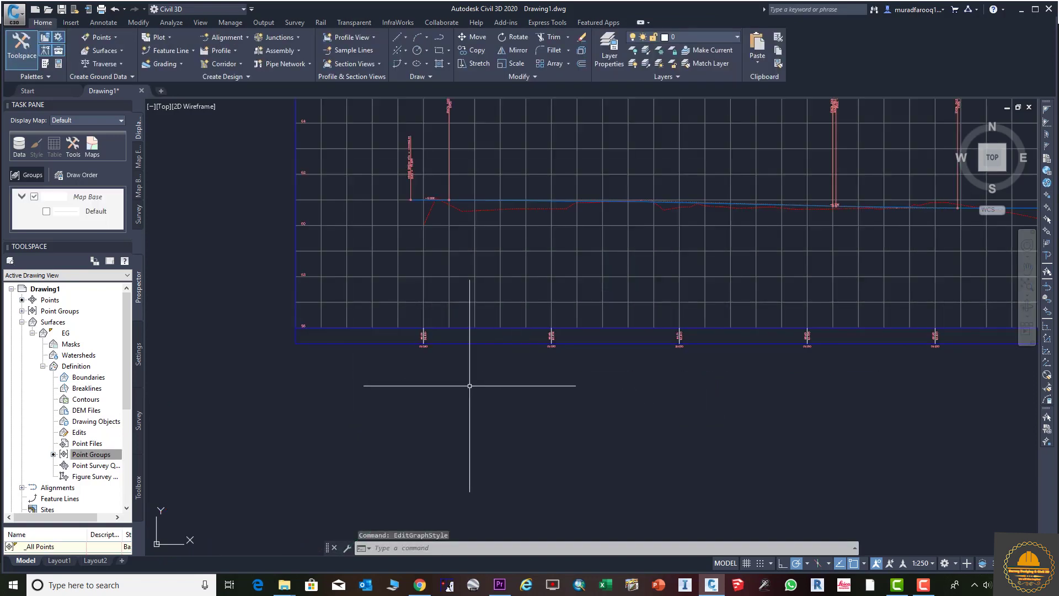
{"action": "scroll", "coordinate": [430, 342], "scroll_direction": "up", "scroll_amount": 4}
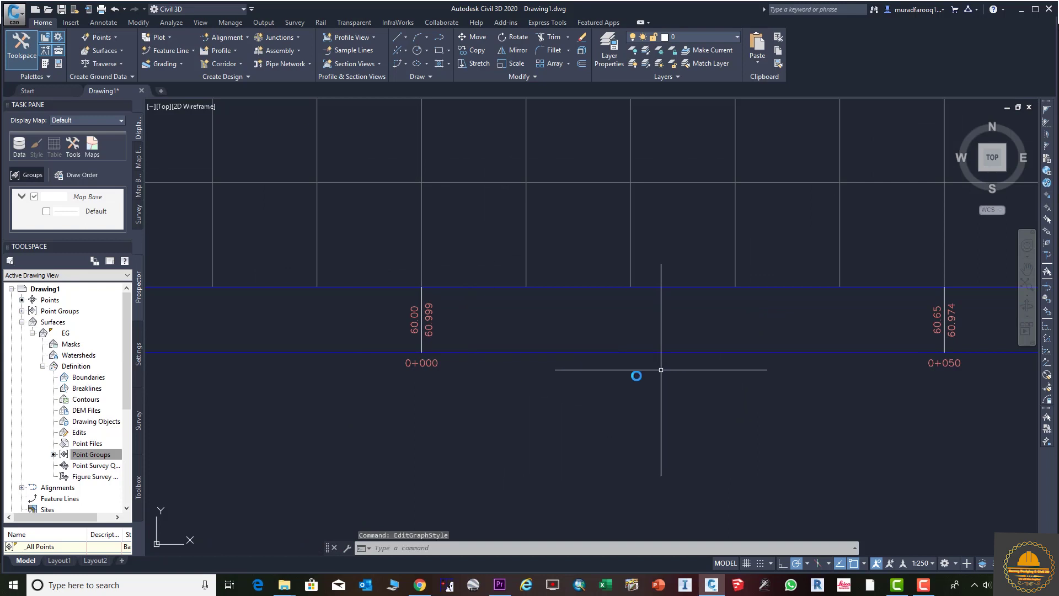
{"action": "scroll", "coordinate": [718, 376], "scroll_direction": "up", "scroll_amount": 1}
{"action": "mouse_move", "coordinate": [750, 379]}
{"action": "middle_mouse_down"}
{"action": "mouse_move", "coordinate": [662, 378]}
{"action": "mouse_move", "coordinate": [762, 389]}
{"action": "middle_mouse_up"}
{"action": "scroll", "coordinate": [698, 379], "scroll_direction": "down", "scroll_amount": 2}
{"action": "middle_click_drag", "start_coordinate": [879, 374], "coordinate": [820, 385]}
{"action": "scroll", "coordinate": [816, 386], "scroll_direction": "down", "scroll_amount": 4}
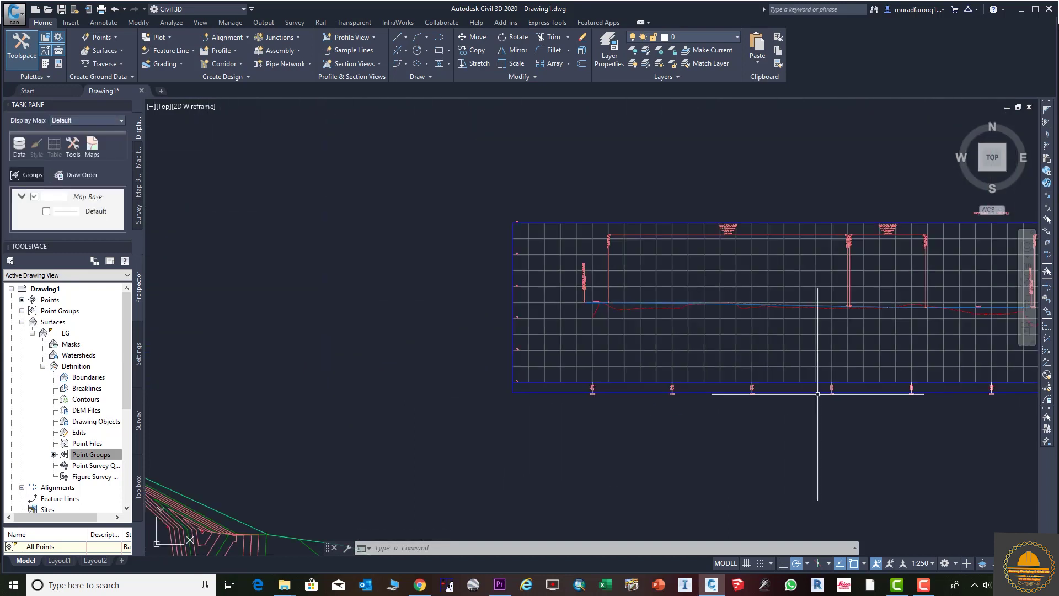
{"action": "scroll", "coordinate": [659, 393], "scroll_direction": "down", "scroll_amount": 1}
{"action": "scroll", "coordinate": [631, 358], "scroll_direction": "up", "scroll_amount": 2}
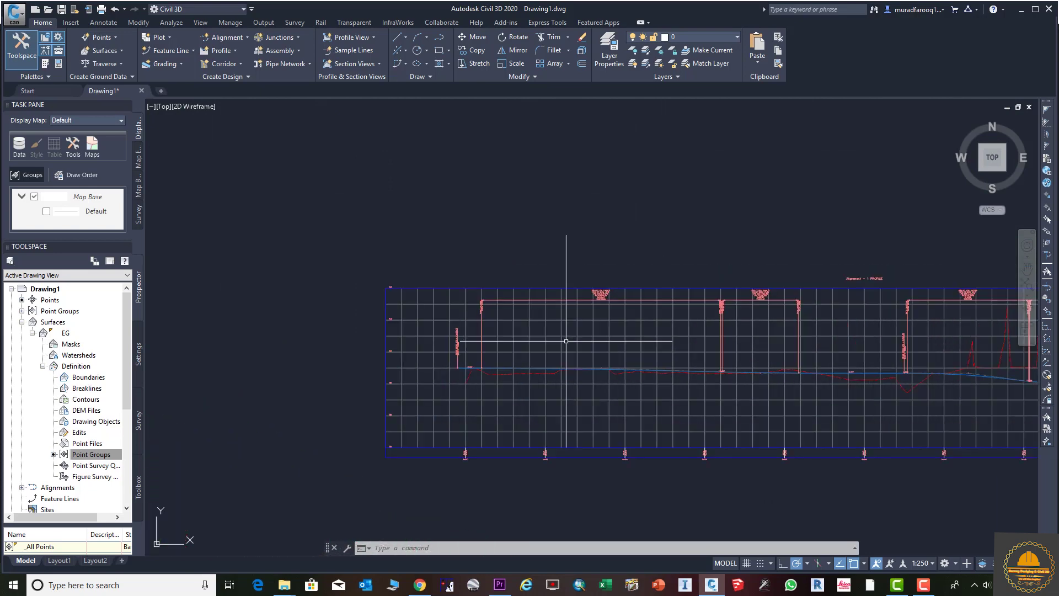
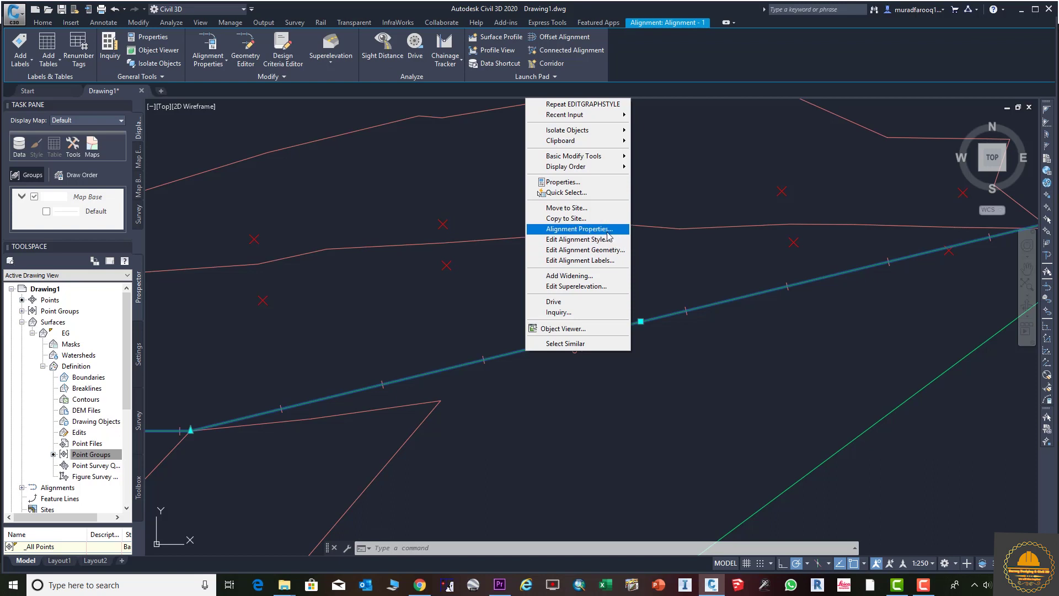
- Add an increasing chainage equation at 0+000.00 m to Alignment - 1, accepting the possible effect on dependent objects
{"action": "left_click", "coordinate": [608, 235]}
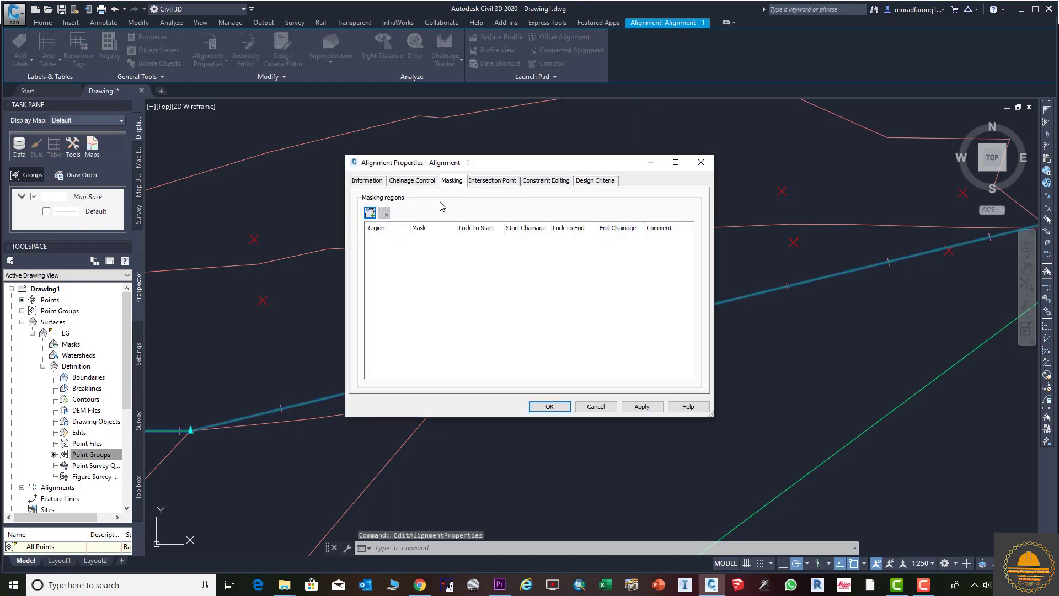
{"action": "left_click", "coordinate": [421, 181]}
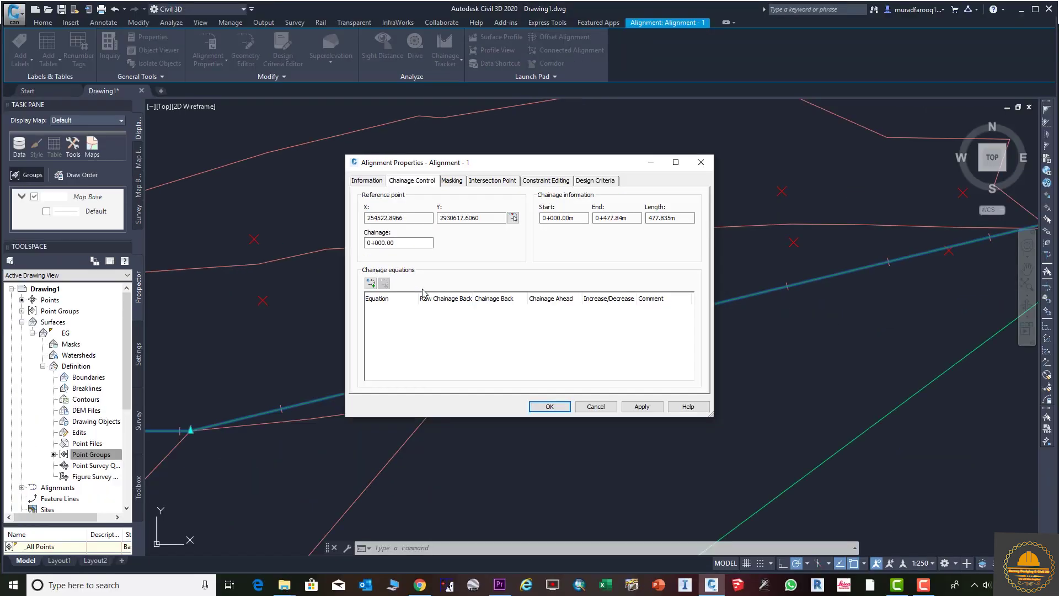
{"action": "left_click", "coordinate": [370, 284]}
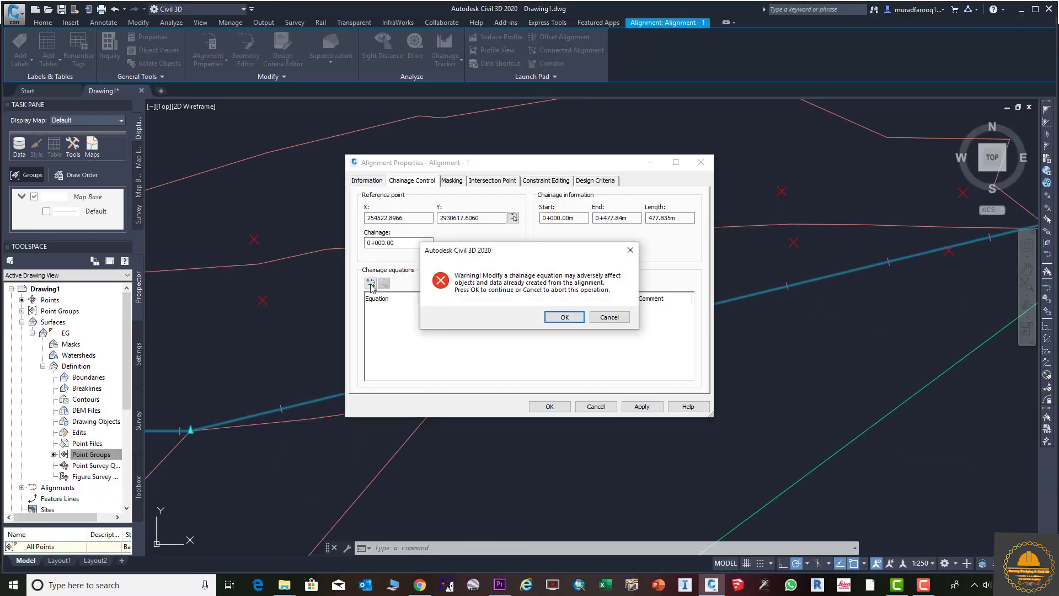
{"action": "left_click", "coordinate": [562, 317]}
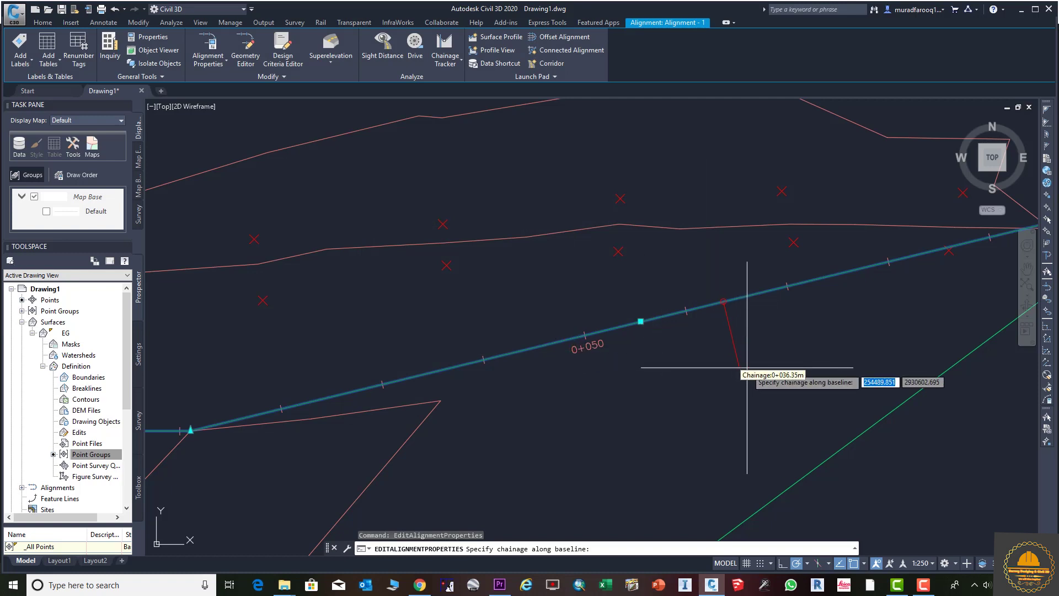
{"action": "middle_click_drag", "start_coordinate": [771, 334], "coordinate": [652, 354]}
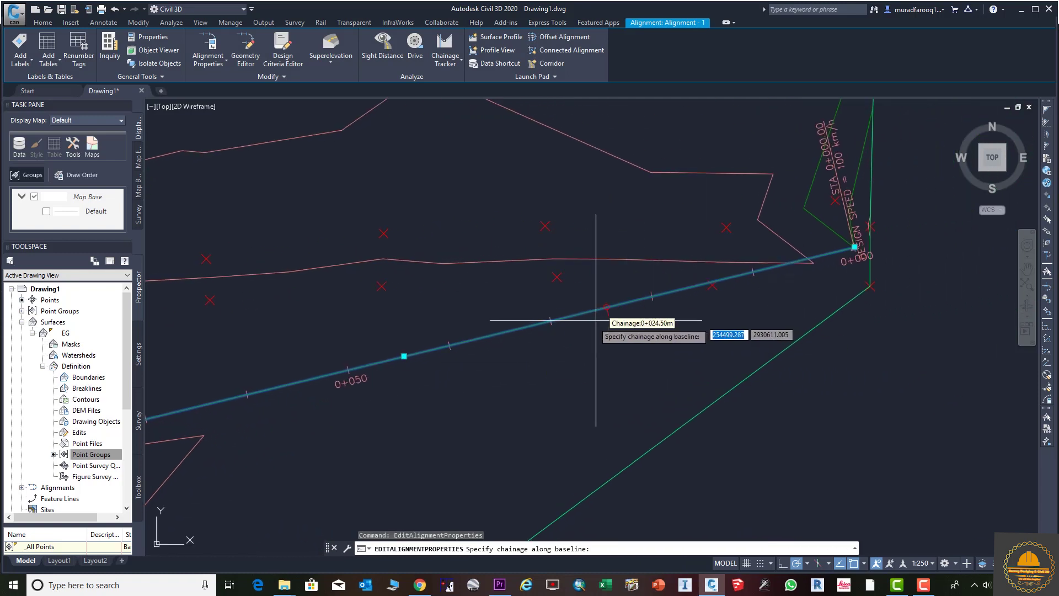
{"action": "scroll", "coordinate": [542, 320], "scroll_direction": "up", "scroll_amount": 6}
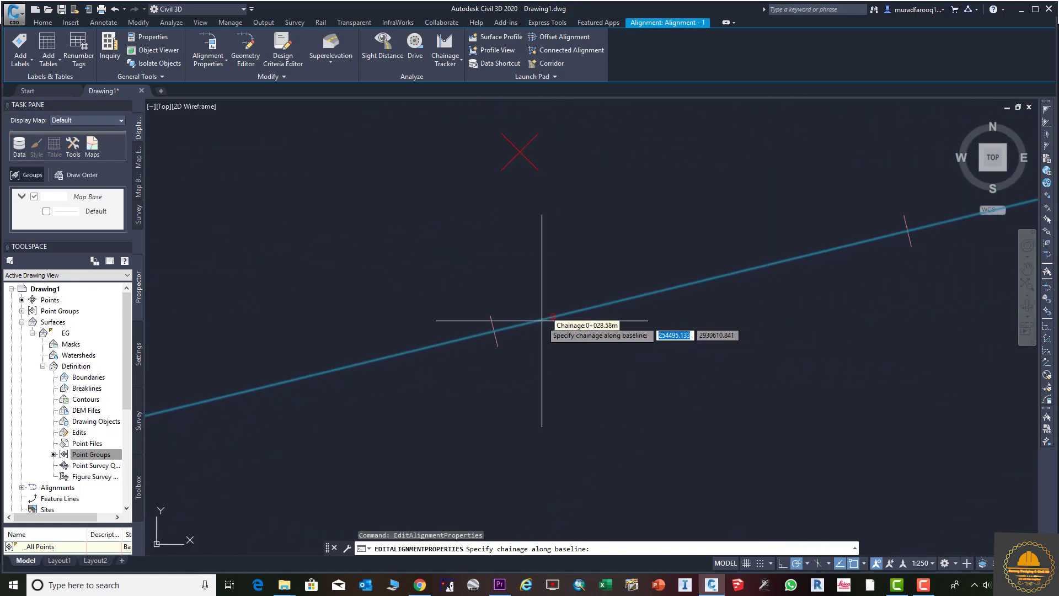
{"action": "left_click", "coordinate": [469, 336]}
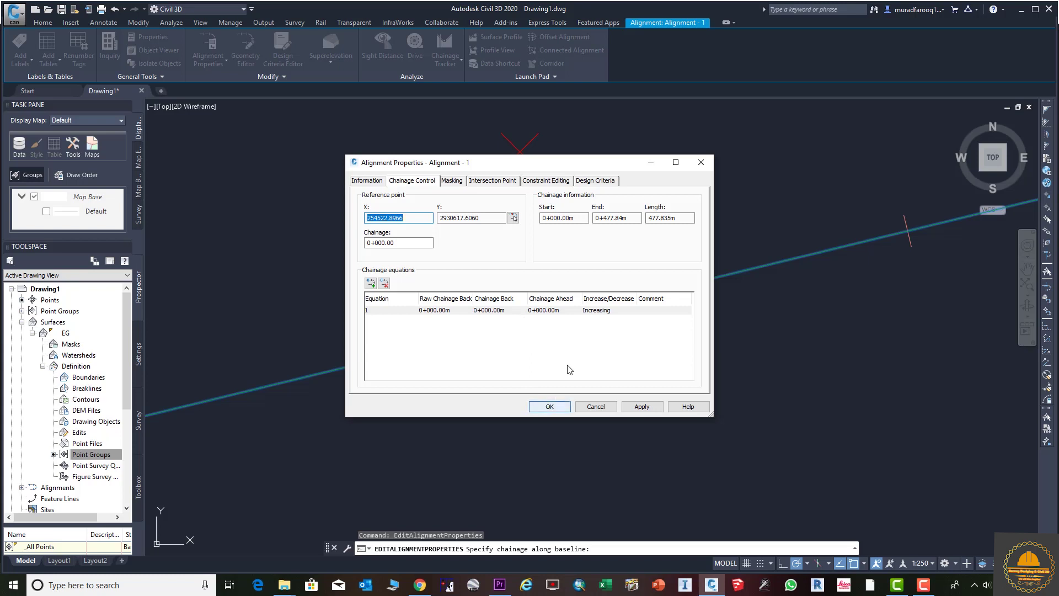
{"action": "left_click", "coordinate": [550, 406]}
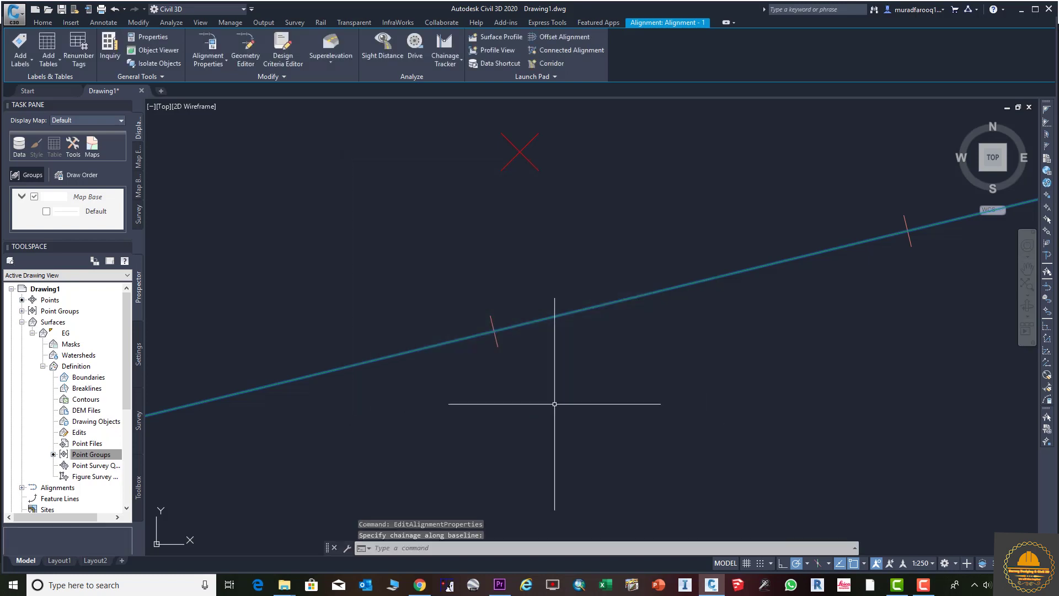
- Add an increasing chainage equation to Alignment - 1 at the first bend, 0+088.98 m, accepting the warning and applying the change
{"action": "scroll", "coordinate": [606, 364], "scroll_direction": "down", "scroll_amount": 3}
{"action": "middle_click_drag", "start_coordinate": [605, 364], "coordinate": [667, 346]}
{"action": "scroll", "coordinate": [610, 355], "scroll_direction": "down", "scroll_amount": 3}
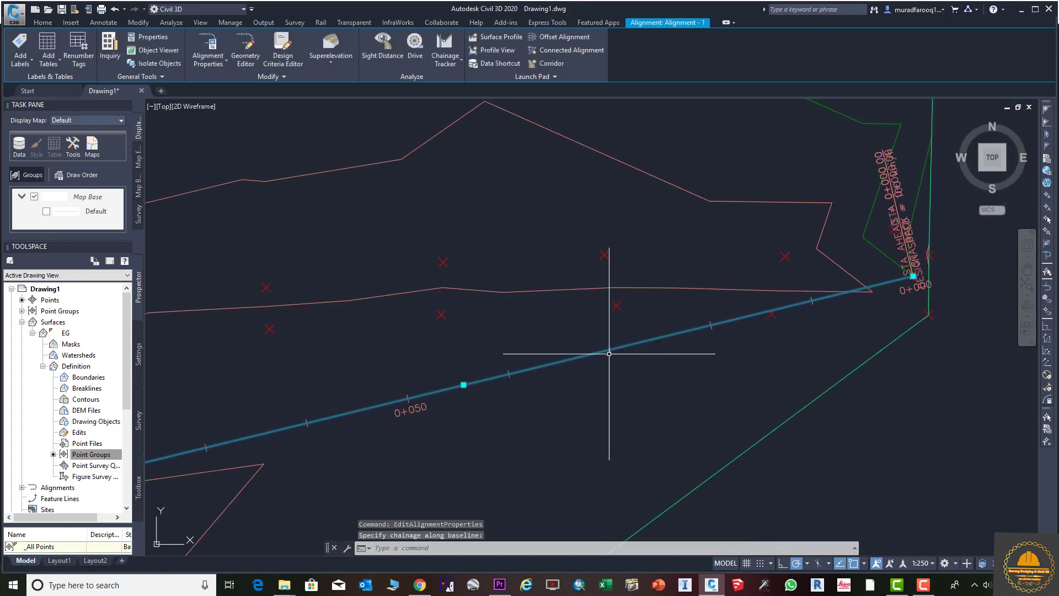
{"action": "middle_click_drag", "start_coordinate": [572, 374], "coordinate": [564, 354]}
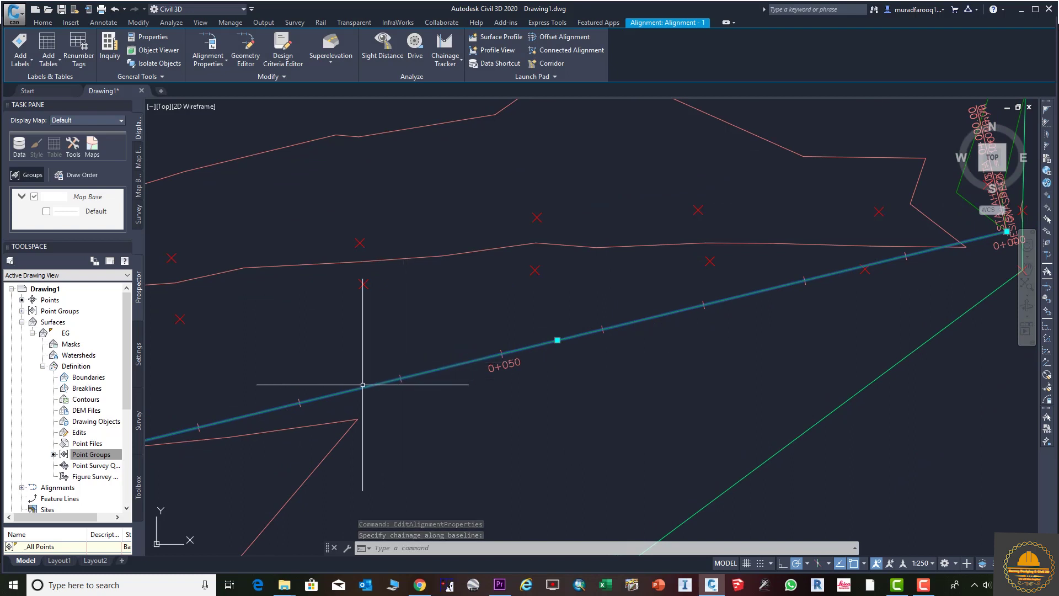
{"action": "scroll", "coordinate": [359, 383], "scroll_direction": "down", "scroll_amount": 4}
{"action": "middle_click_drag", "start_coordinate": [350, 390], "coordinate": [405, 407]}
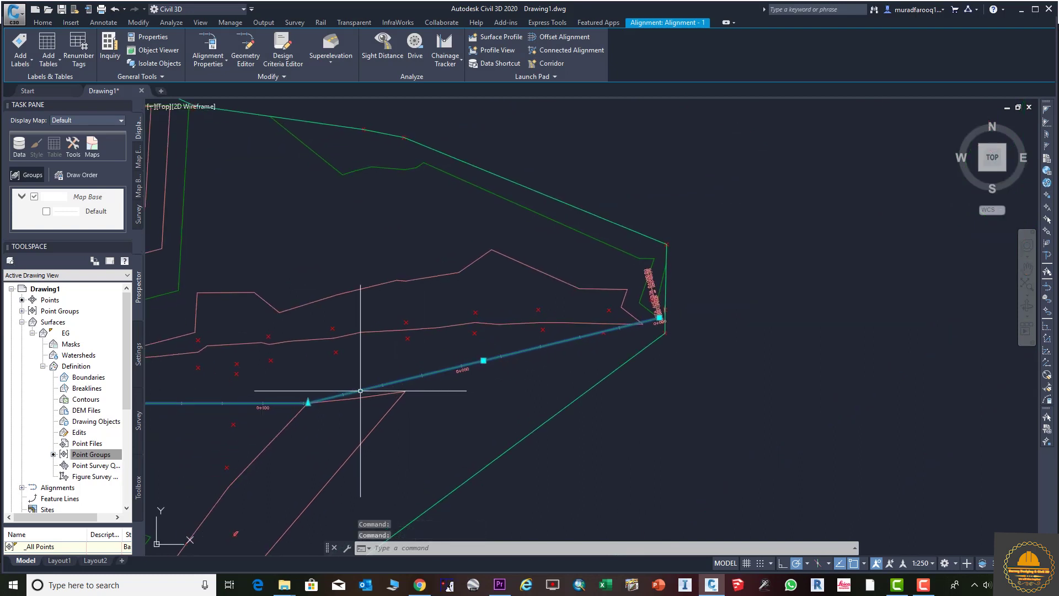
{"action": "right_click", "coordinate": [360, 390]}
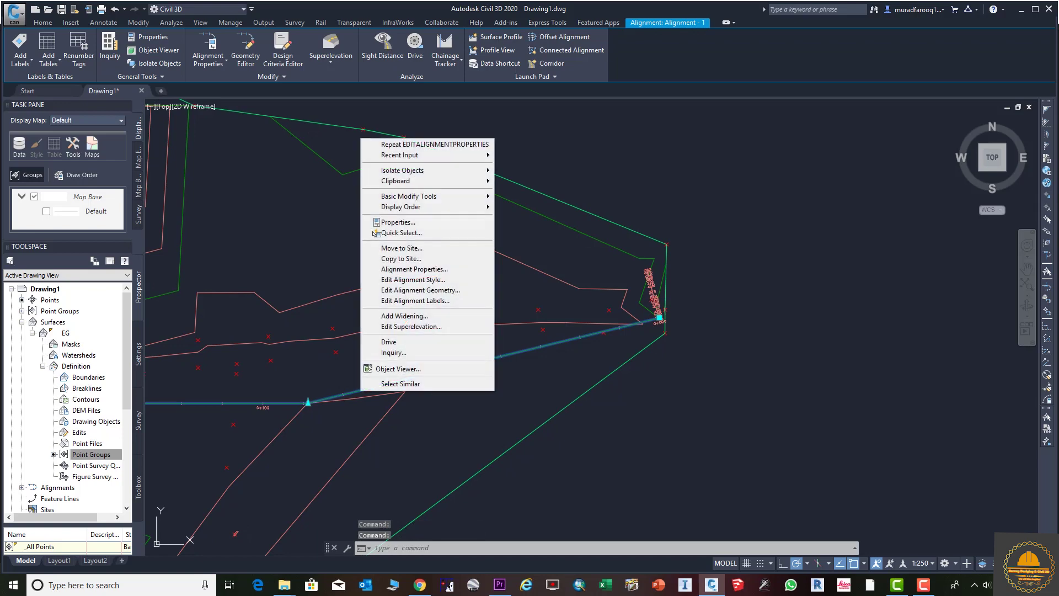
{"action": "left_click", "coordinate": [430, 269]}
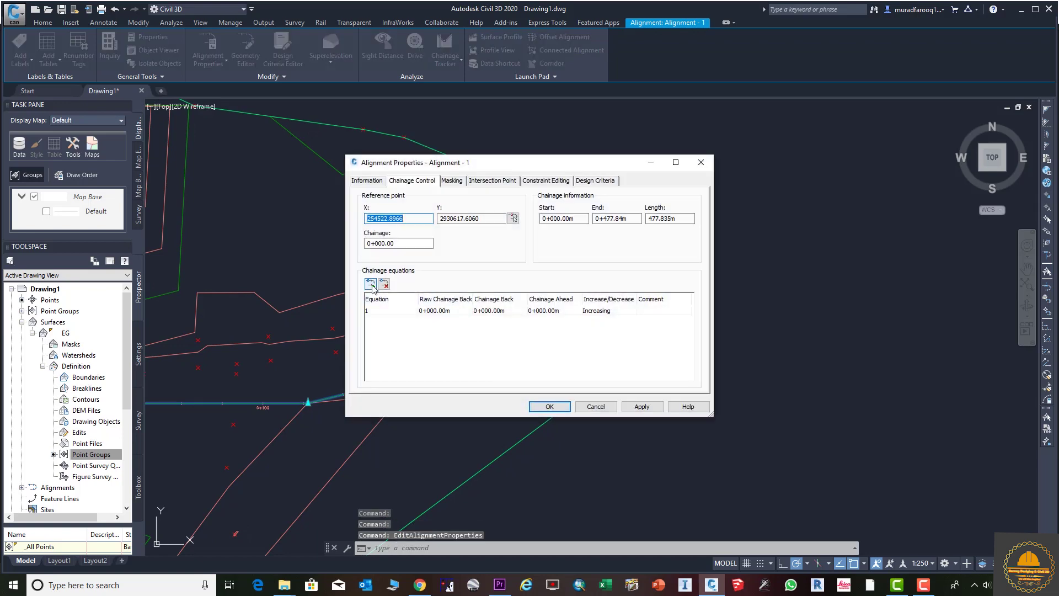
{"action": "left_click", "coordinate": [409, 184]}
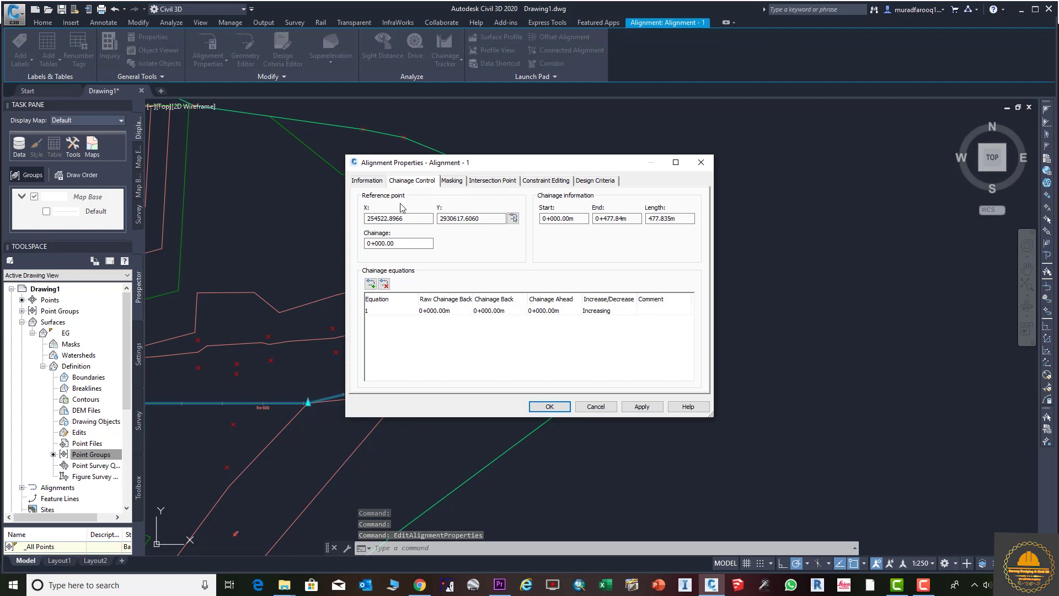
{"action": "left_click", "coordinate": [371, 284]}
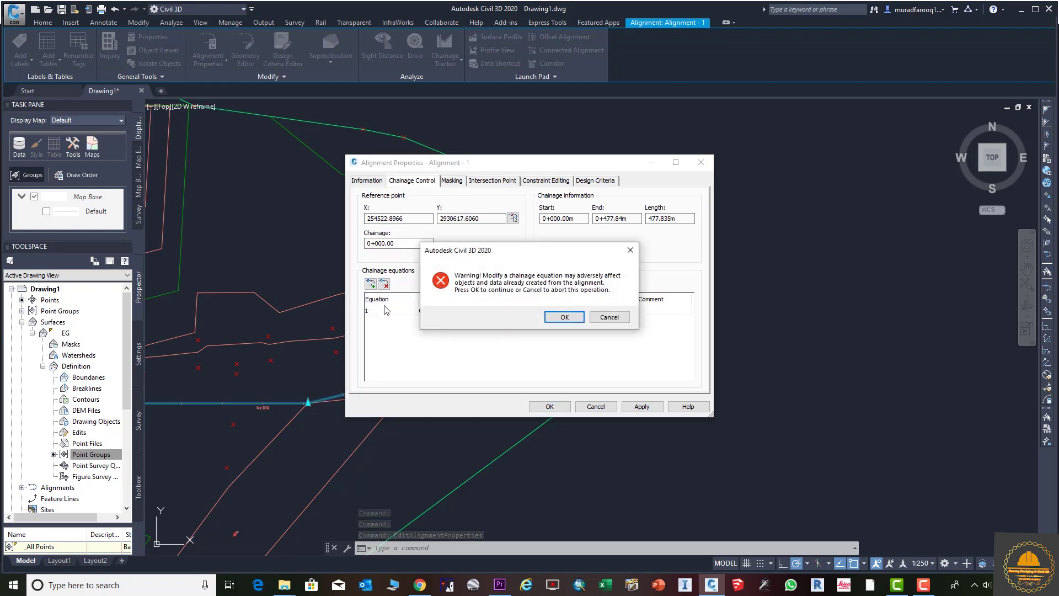
{"action": "left_click", "coordinate": [564, 318]}
{"action": "middle_click_drag", "start_coordinate": [278, 428], "coordinate": [474, 419]}
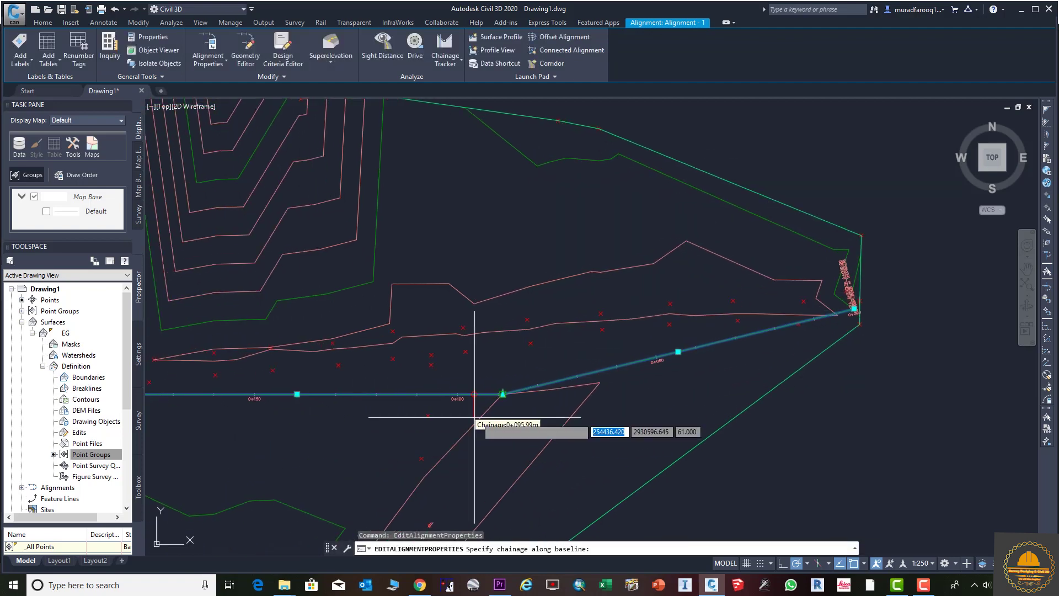
{"action": "left_click", "coordinate": [502, 394]}
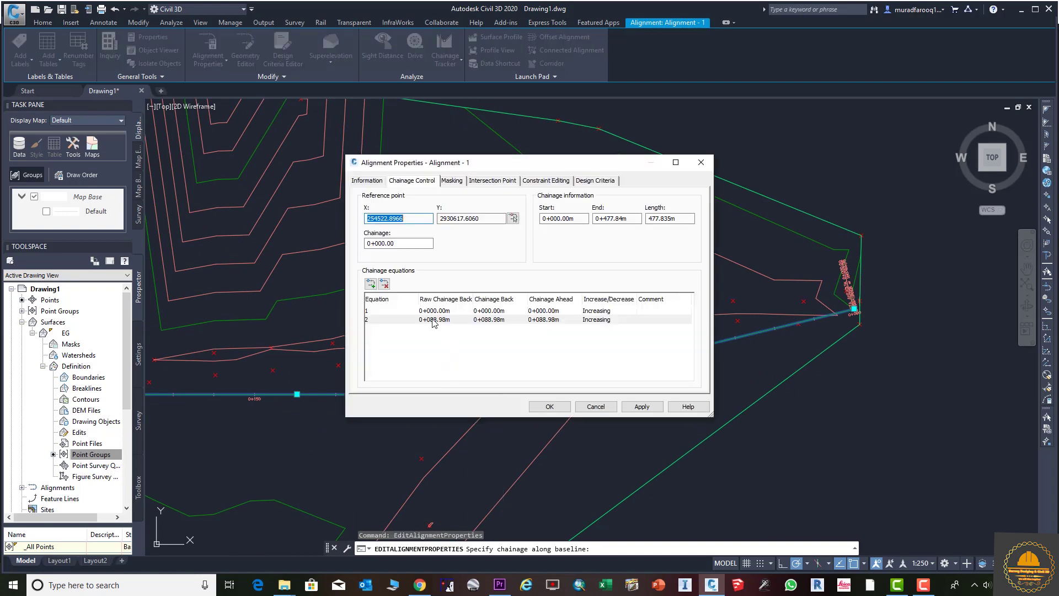
{"action": "left_click", "coordinate": [642, 409]}
{"action": "left_click", "coordinate": [550, 406]}
{"action": "scroll", "coordinate": [504, 387], "scroll_direction": "up", "scroll_amount": 4}
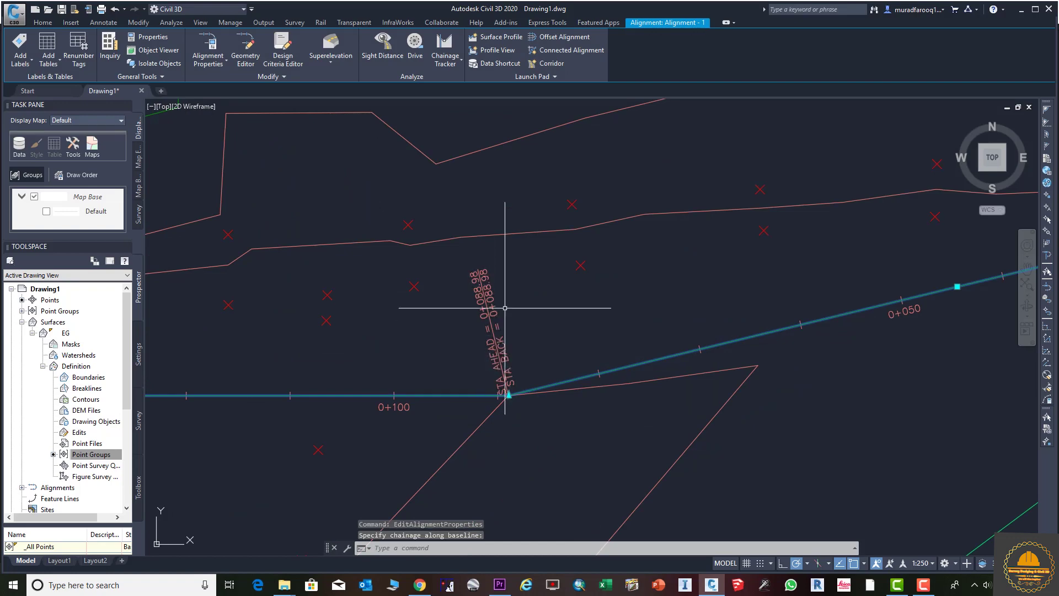
- Add a third increasing chainage equation to Alignment - 1 at the 0+230.00 m bend, where the north-south straight begins
{"action": "scroll", "coordinate": [500, 295], "scroll_direction": "down", "scroll_amount": 3}
{"action": "middle_click_drag", "start_coordinate": [416, 348], "coordinate": [728, 361]}
{"action": "mouse_move", "coordinate": [490, 250]}
{"action": "middle_mouse_down"}
{"action": "mouse_move", "coordinate": [486, 317]}
{"action": "mouse_move", "coordinate": [527, 330]}
{"action": "middle_mouse_up"}
{"action": "right_click", "coordinate": [526, 330]}
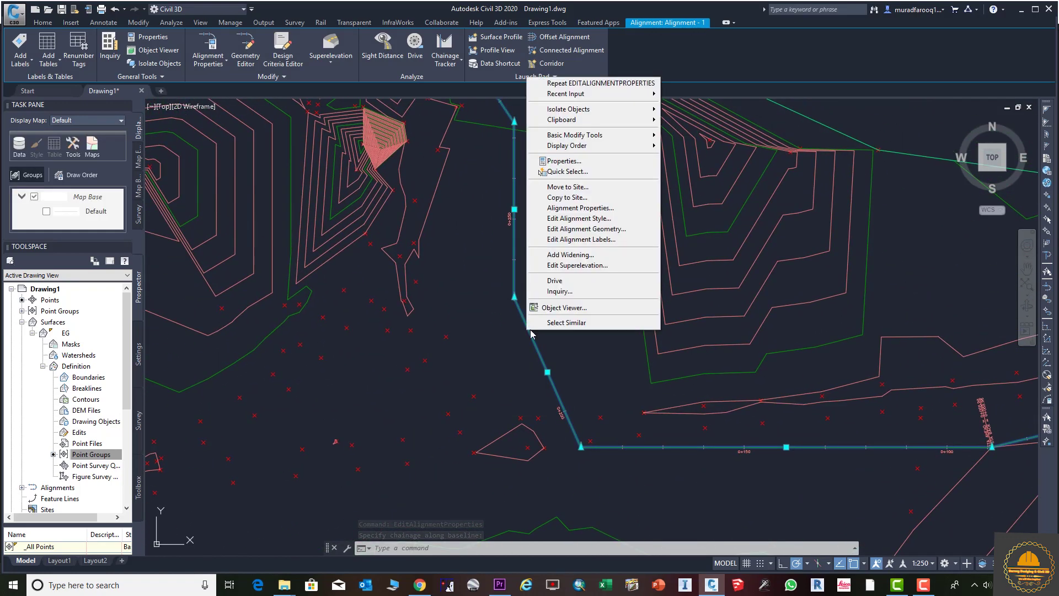
{"action": "left_click", "coordinate": [583, 209]}
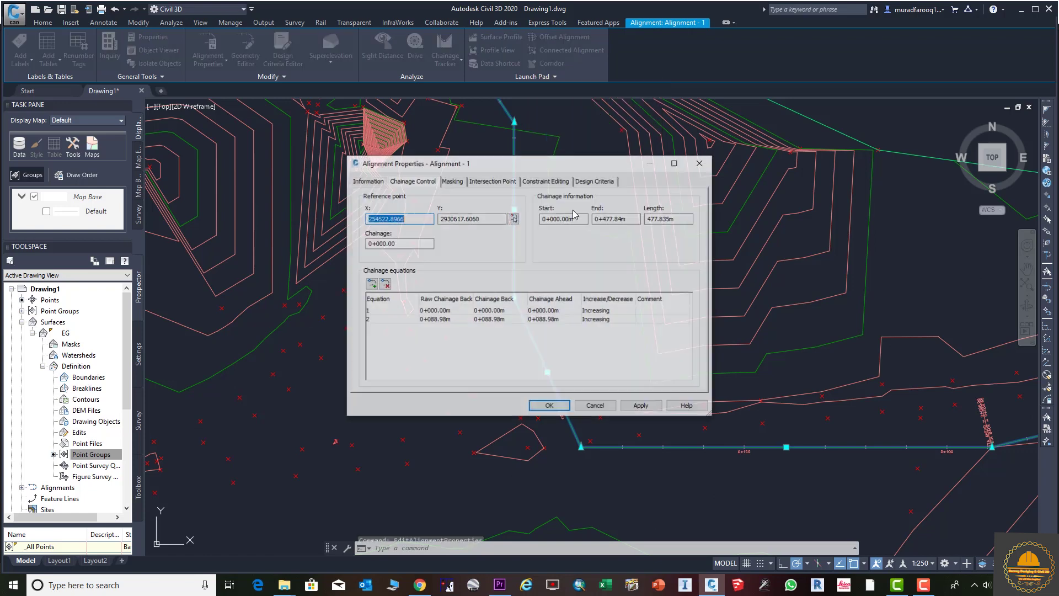
{"action": "left_click", "coordinate": [371, 283]}
{"action": "left_click", "coordinate": [559, 316]}
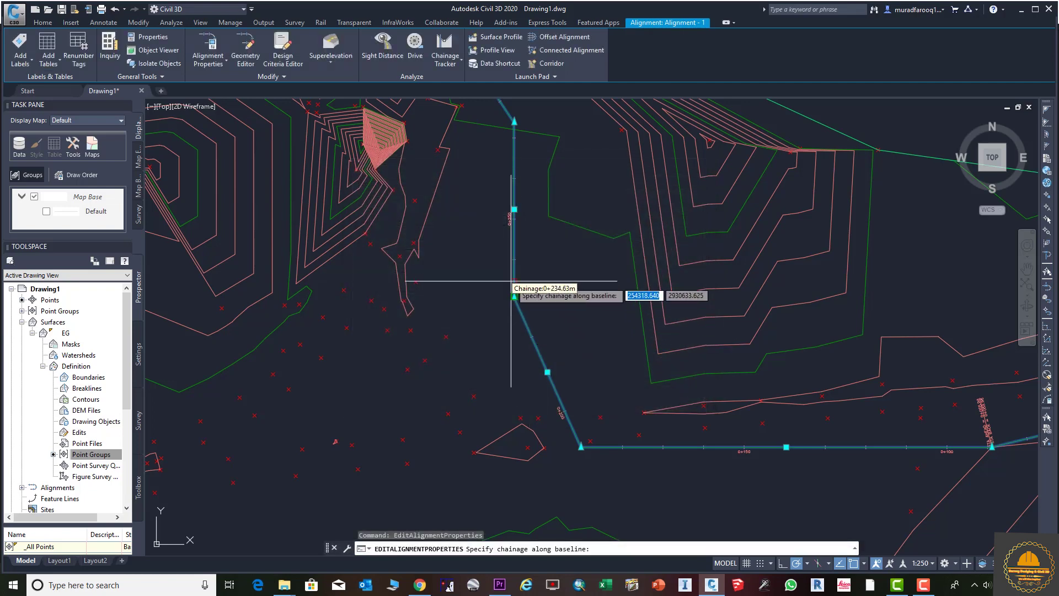
{"action": "left_click", "coordinate": [515, 298]}
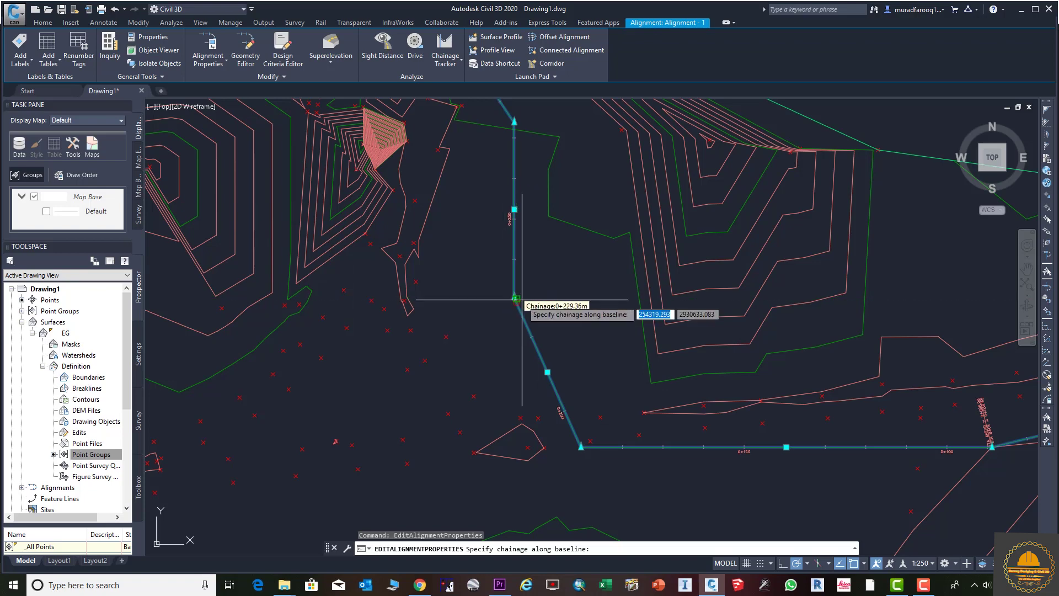
{"action": "left_click", "coordinate": [515, 298]}
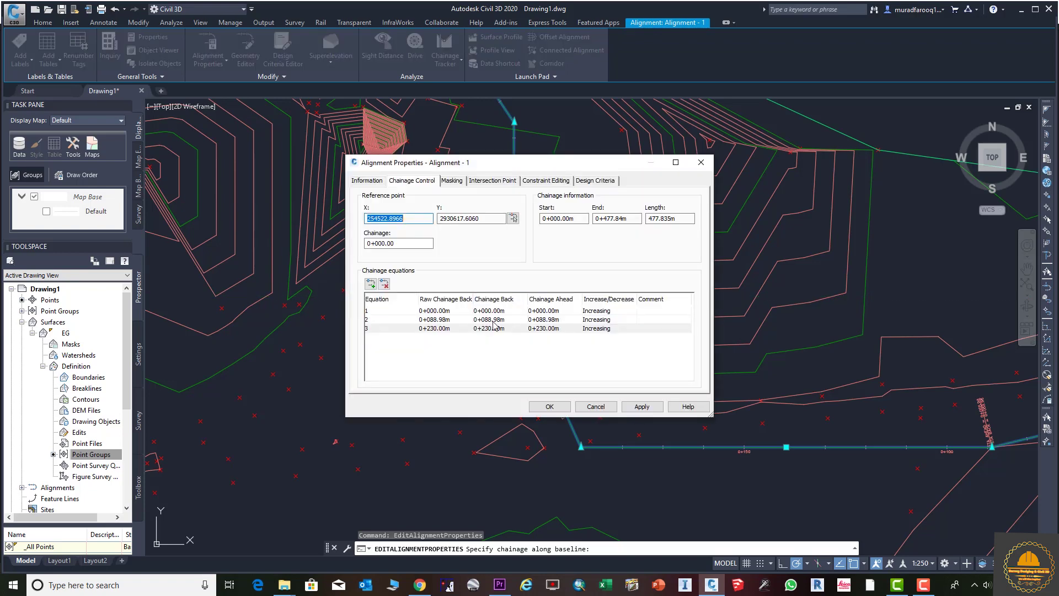
{"action": "left_click", "coordinate": [550, 407]}
- Add a fourth increasing chainage equation to Alignment - 1 at the last bend, 0+429.34 m, accepting the warning
{"action": "scroll", "coordinate": [610, 386], "scroll_direction": "down", "scroll_amount": 6}
{"action": "scroll", "coordinate": [460, 424], "scroll_direction": "up", "scroll_amount": 5}
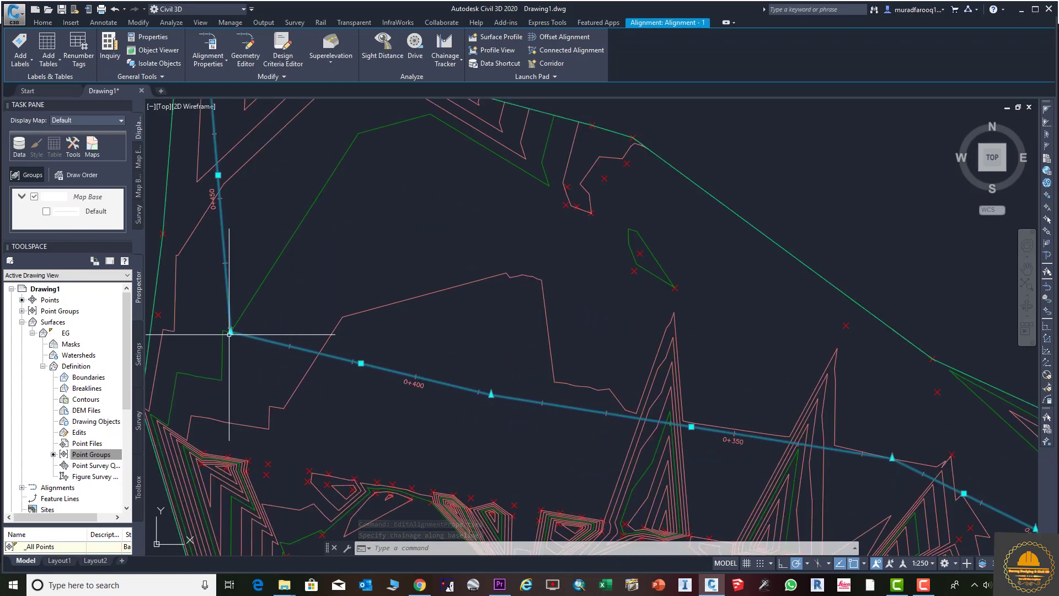
{"action": "right_click", "coordinate": [229, 334]}
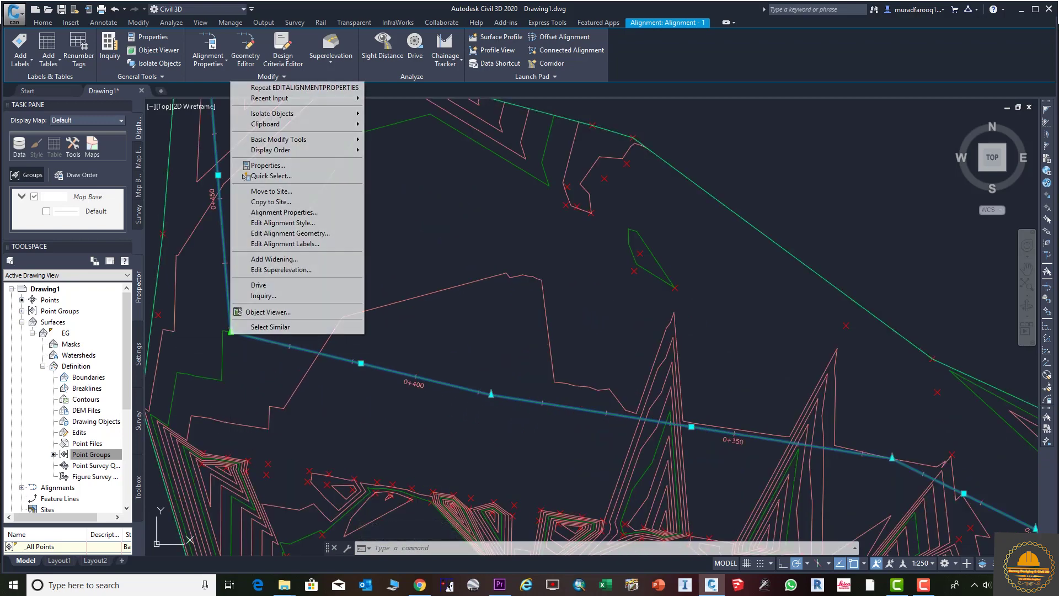
{"action": "left_click", "coordinate": [300, 213]}
{"action": "left_click", "coordinate": [371, 285]}
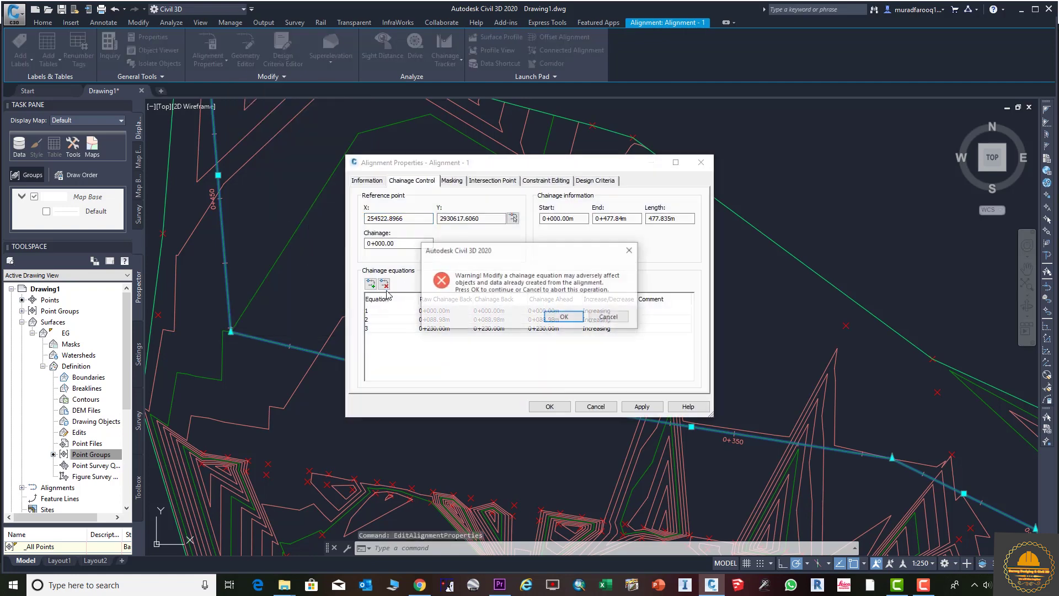
{"action": "left_click", "coordinate": [564, 317]}
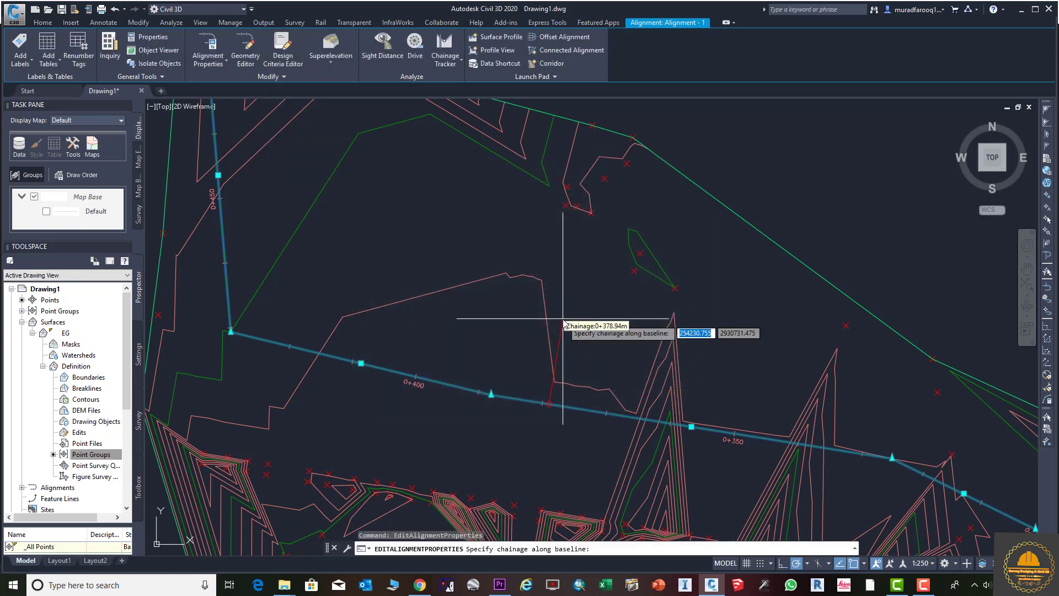
{"action": "left_click", "coordinate": [231, 332]}
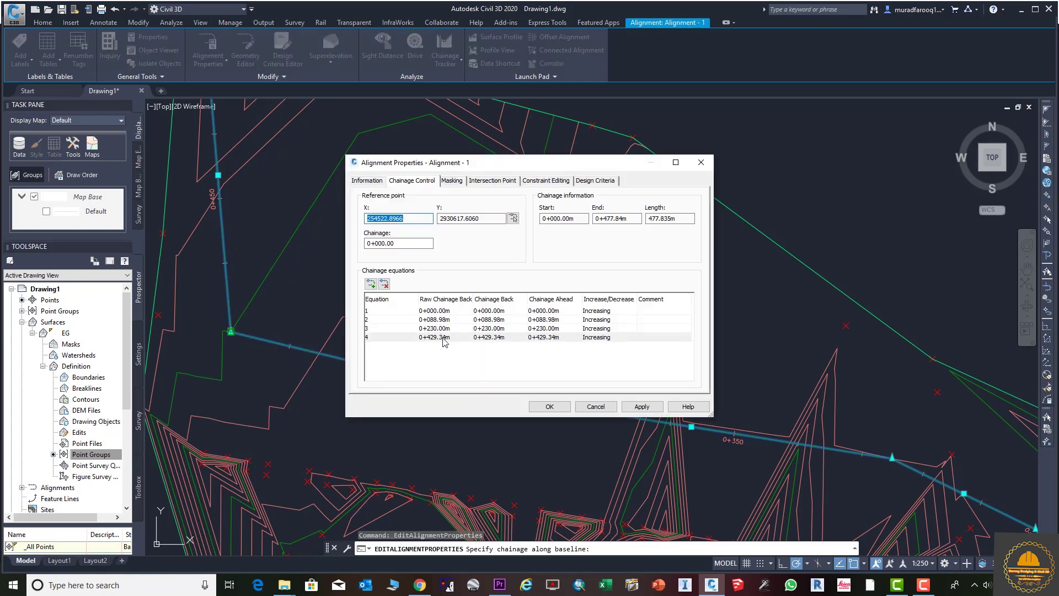
{"action": "left_click", "coordinate": [550, 407]}
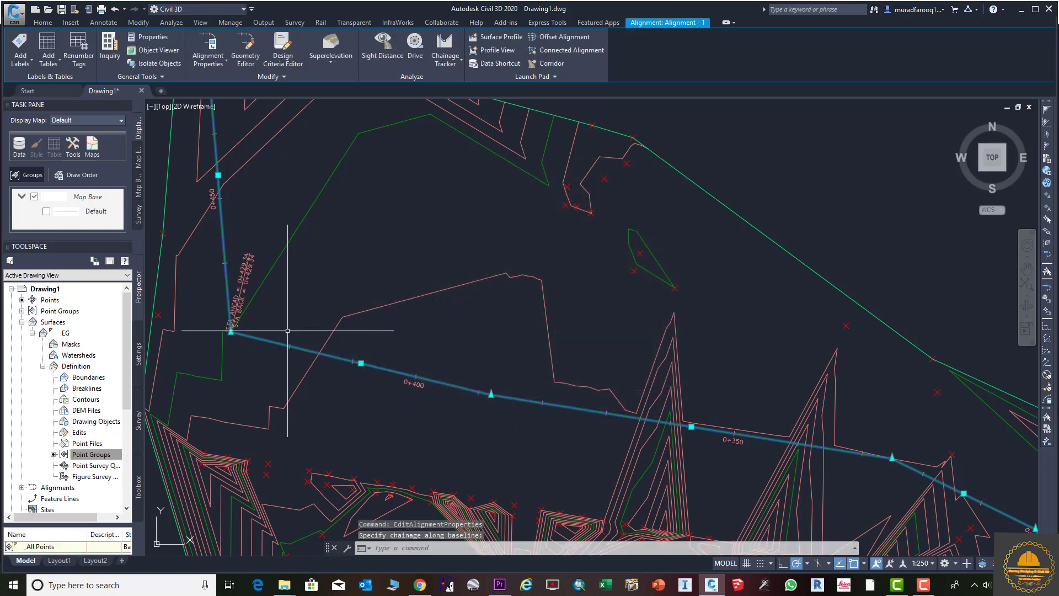
- Review the chainage equation labels along Alignment - 1 from its far end back to the start, and clear the selection
{"action": "scroll", "coordinate": [242, 281], "scroll_direction": "down", "scroll_amount": 3}
{"action": "scroll", "coordinate": [338, 237], "scroll_direction": "up", "scroll_amount": 4}
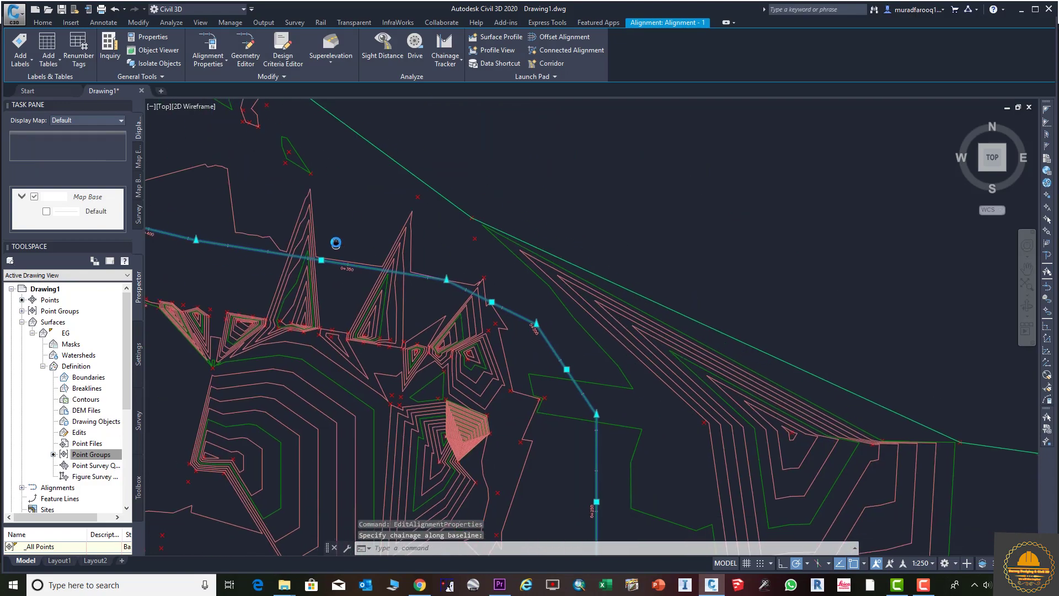
{"action": "scroll", "coordinate": [566, 415], "scroll_direction": "down", "scroll_amount": 3}
{"action": "scroll", "coordinate": [697, 366], "scroll_direction": "up", "scroll_amount": 3}
{"action": "scroll", "coordinate": [624, 354], "scroll_direction": "down", "scroll_amount": 2}
{"action": "scroll", "coordinate": [544, 237], "scroll_direction": "up", "scroll_amount": 3}
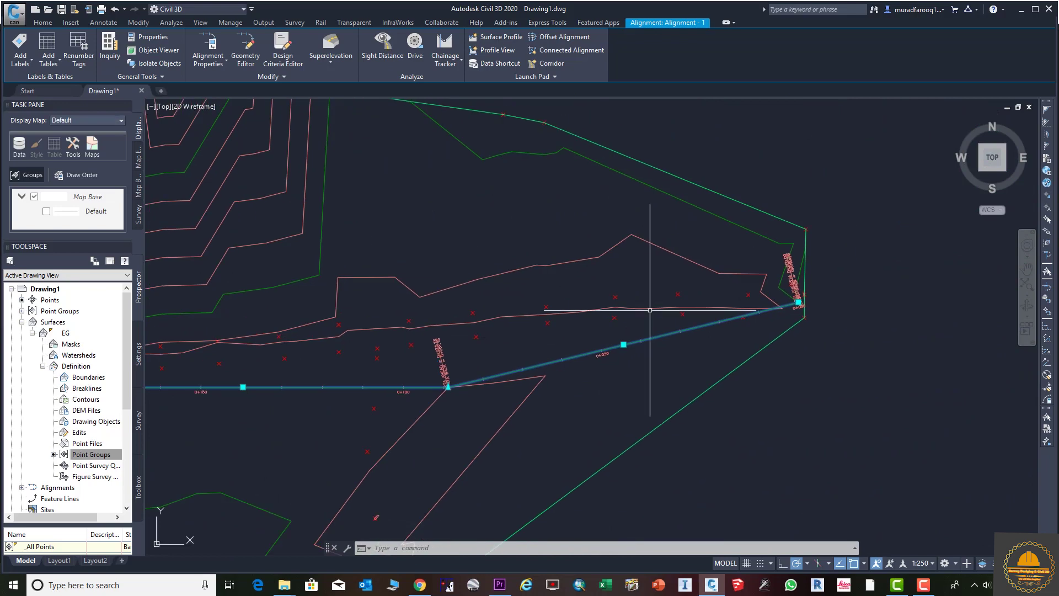
{"action": "scroll", "coordinate": [831, 279], "scroll_direction": "up", "scroll_amount": 1}
{"action": "scroll", "coordinate": [811, 307], "scroll_direction": "down", "scroll_amount": 4}
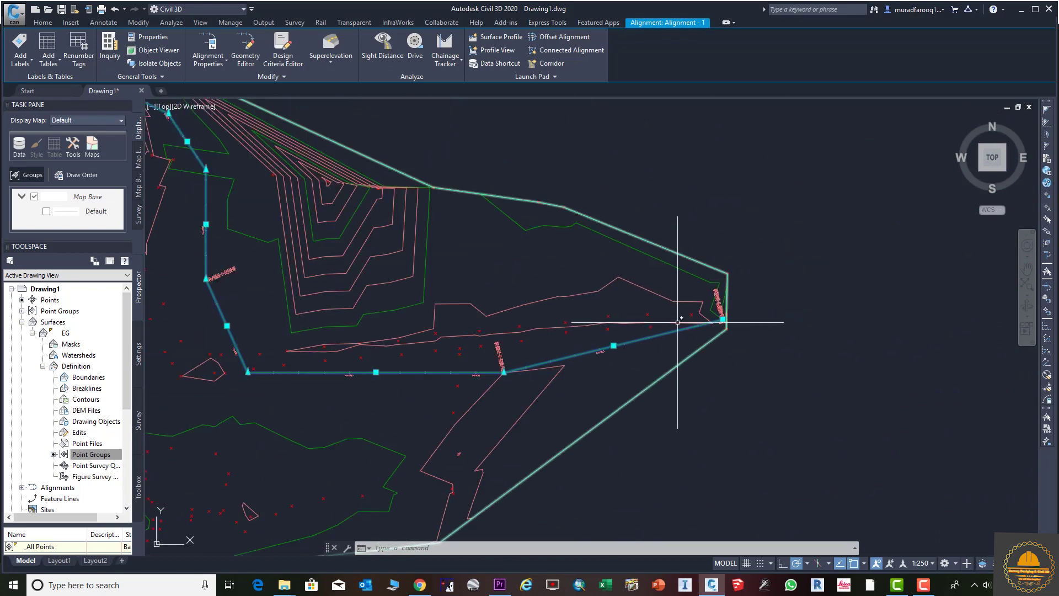
{"action": "key", "text": "Escape"}
{"action": "key", "text": "Escape"}
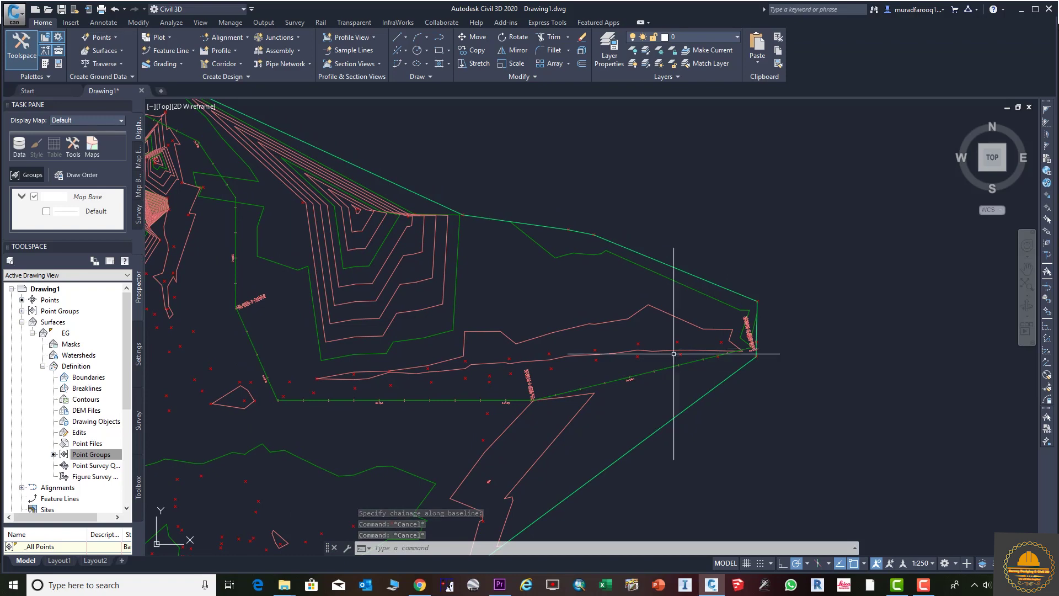
- Compare the plan's chainage equation labels with the chainage and elevation labels in the profile view band around 0+100 and 0+150
{"action": "scroll", "coordinate": [685, 390], "scroll_direction": "down", "scroll_amount": 2}
{"action": "middle_click_drag", "start_coordinate": [685, 390], "coordinate": [783, 309]}
{"action": "scroll", "coordinate": [310, 359], "scroll_direction": "up", "scroll_amount": 3}
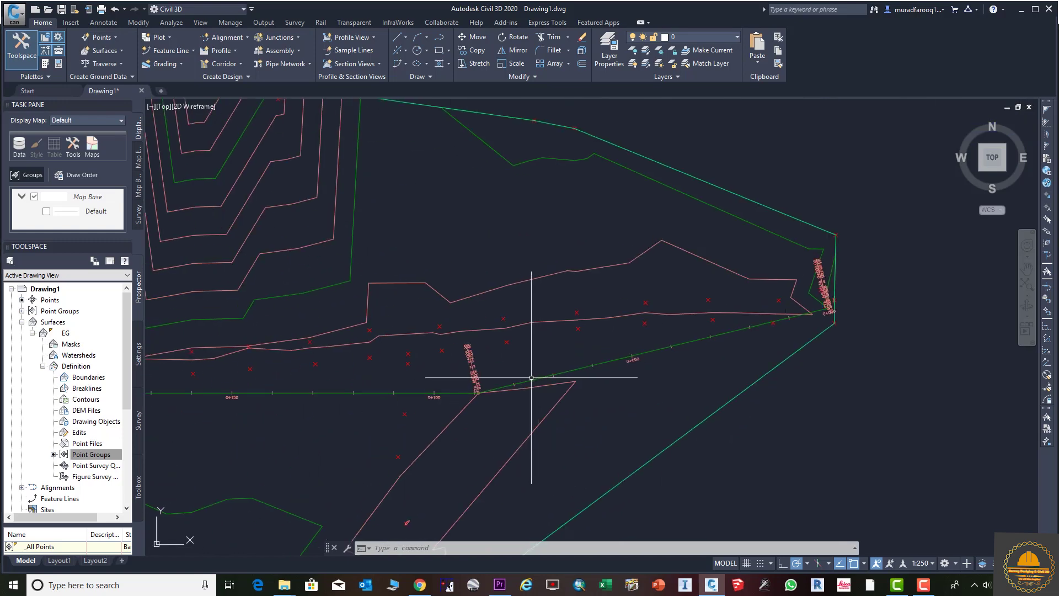
{"action": "scroll", "coordinate": [619, 355], "scroll_direction": "down", "scroll_amount": 3}
{"action": "middle_click_drag", "start_coordinate": [619, 355], "coordinate": [472, 475]}
{"action": "middle_click_drag", "start_coordinate": [544, 304], "coordinate": [501, 442]}
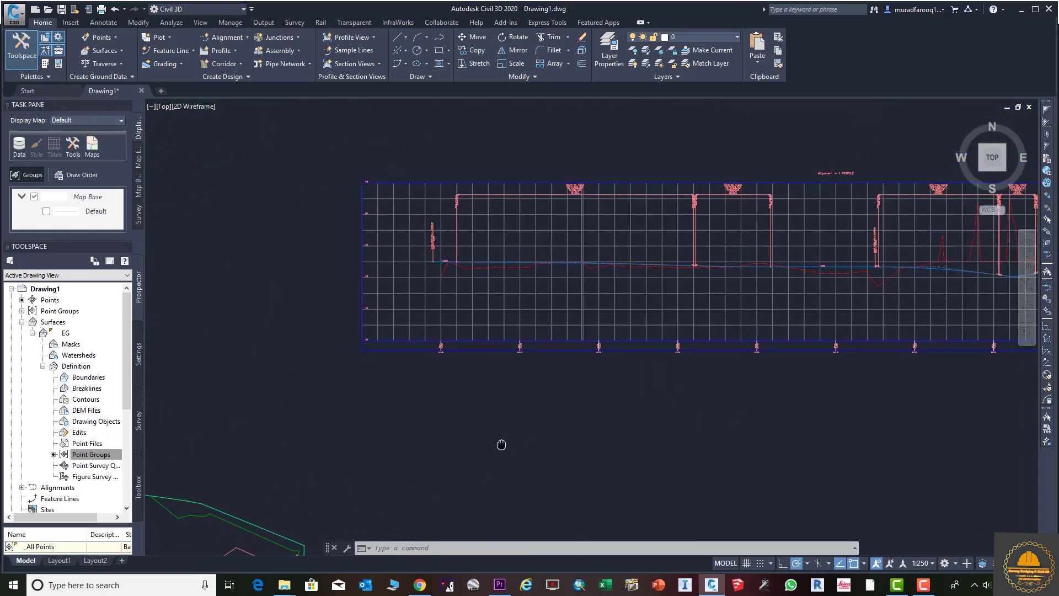
{"action": "scroll", "coordinate": [436, 333], "scroll_direction": "up", "scroll_amount": 4}
{"action": "middle_click_drag", "start_coordinate": [751, 353], "coordinate": [504, 373]}
{"action": "middle_click_drag", "start_coordinate": [859, 368], "coordinate": [630, 406]}
{"action": "scroll", "coordinate": [563, 411], "scroll_direction": "up", "scroll_amount": 2}
{"action": "scroll", "coordinate": [486, 419], "scroll_direction": "up", "scroll_amount": 2}
{"action": "middle_click_drag", "start_coordinate": [885, 396], "coordinate": [855, 397]}
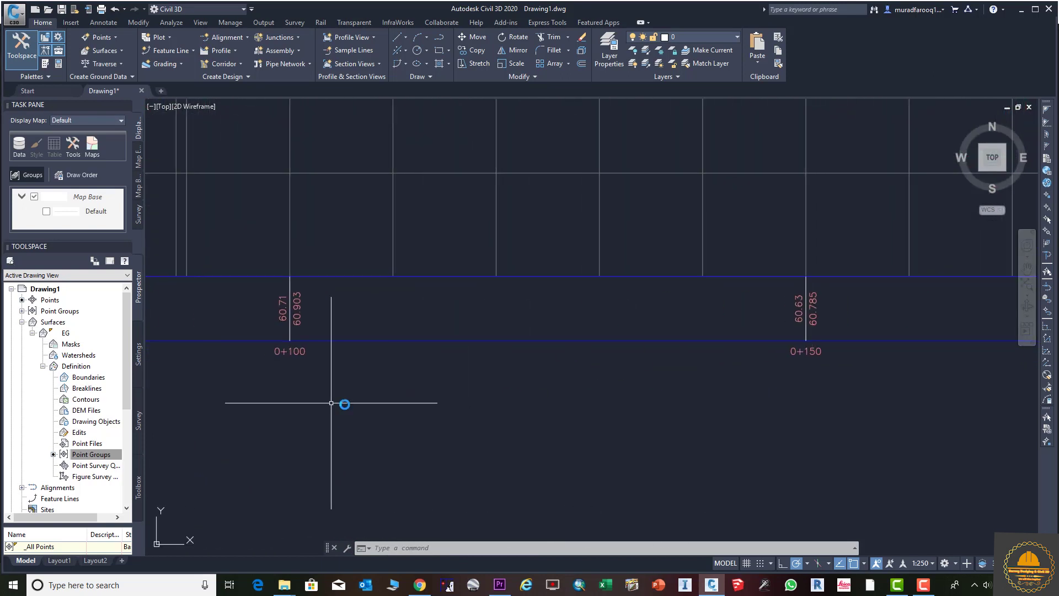
{"action": "middle_click_drag", "start_coordinate": [343, 407], "coordinate": [899, 407]}
{"action": "scroll", "coordinate": [267, 388], "scroll_direction": "up", "scroll_amount": 2}
{"action": "middle_click_drag", "start_coordinate": [327, 404], "coordinate": [584, 402]}
{"action": "scroll", "coordinate": [584, 402], "scroll_direction": "down", "scroll_amount": 5}
{"action": "scroll", "coordinate": [565, 374], "scroll_direction": "up", "scroll_amount": 2}
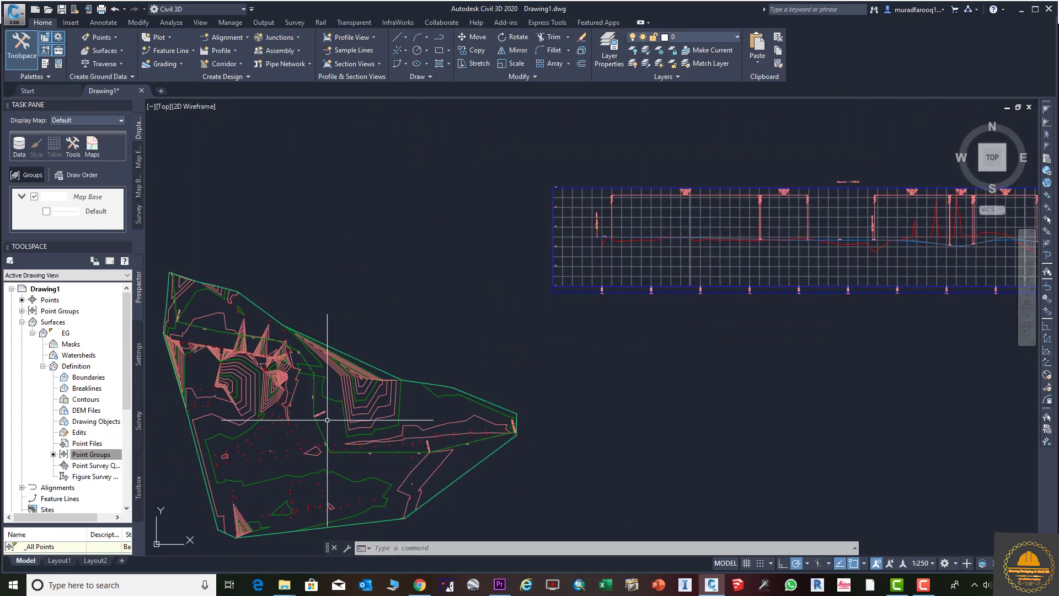
- Open the profile view's band settings and start editing the Elevations and Stations style of its Profile Data band
{"action": "middle_click_drag", "start_coordinate": [784, 348], "coordinate": [620, 386]}
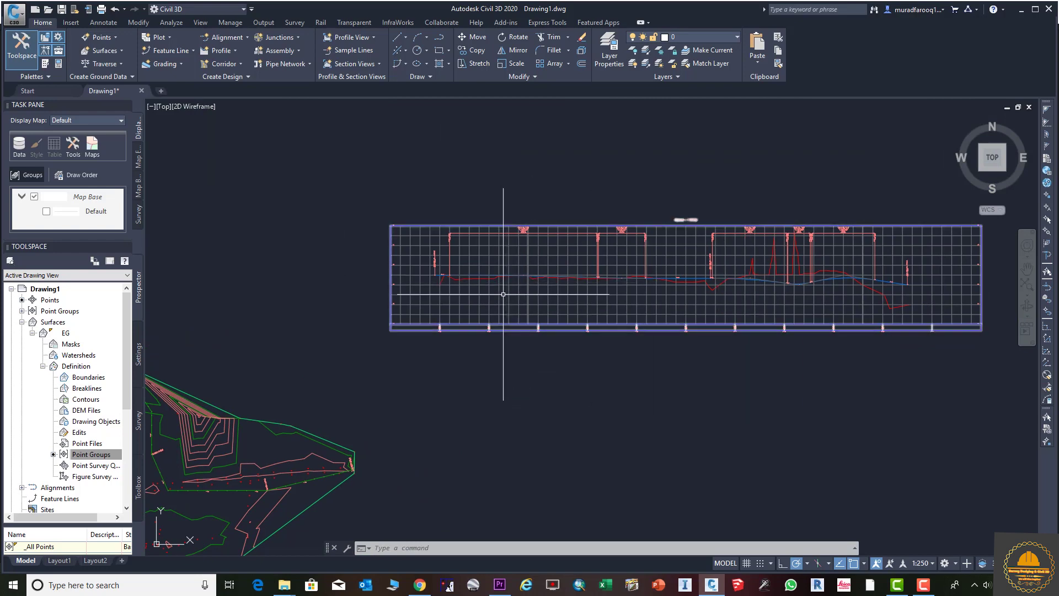
{"action": "middle_click_drag", "start_coordinate": [502, 243], "coordinate": [498, 336]}
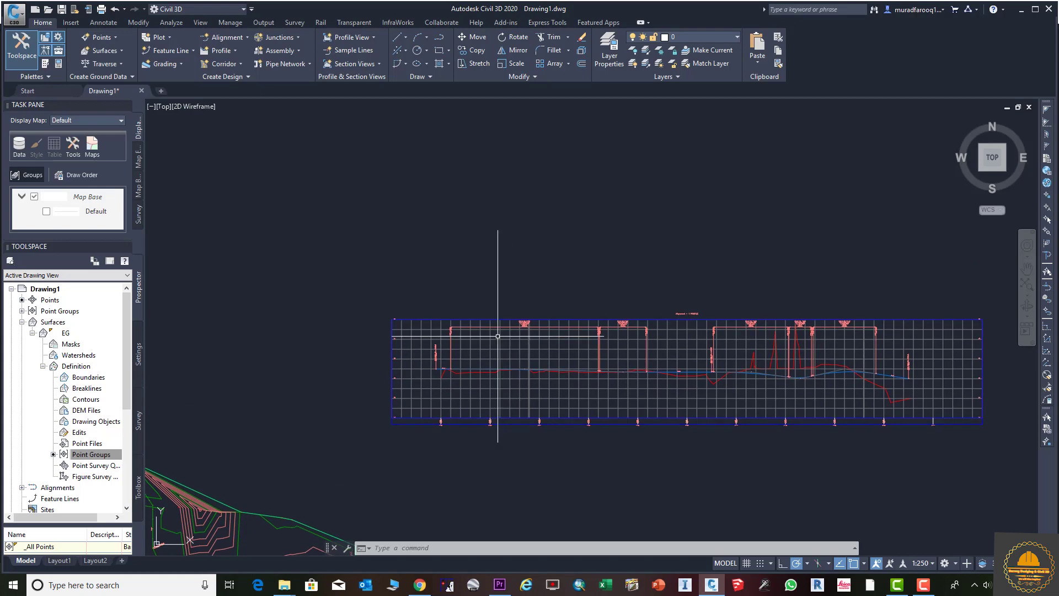
{"action": "scroll", "coordinate": [520, 338], "scroll_direction": "up", "scroll_amount": 2}
{"action": "double_click", "coordinate": [508, 337]}
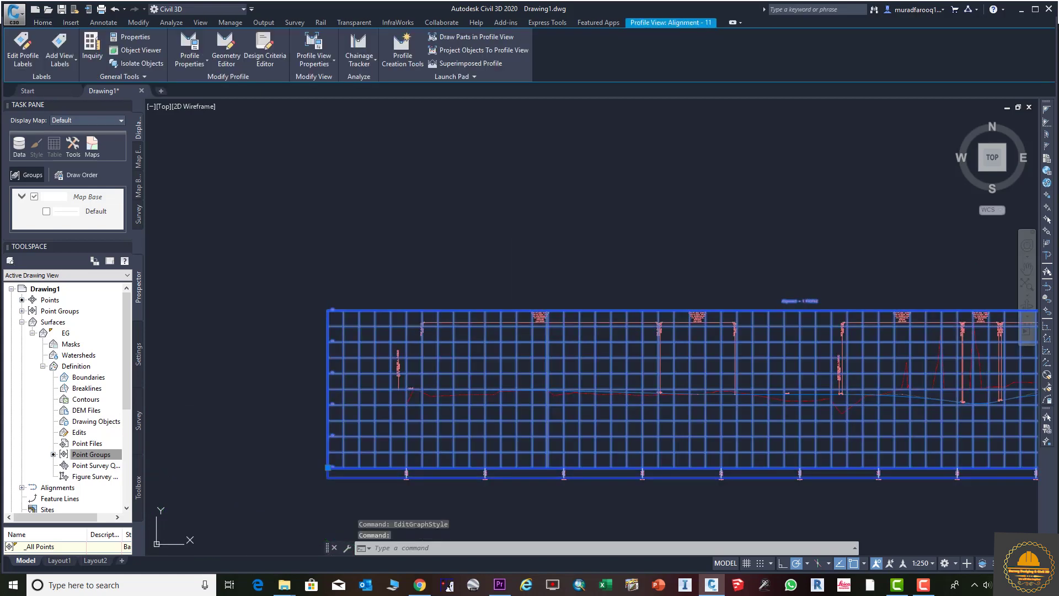
{"action": "right_click", "coordinate": [518, 339]}
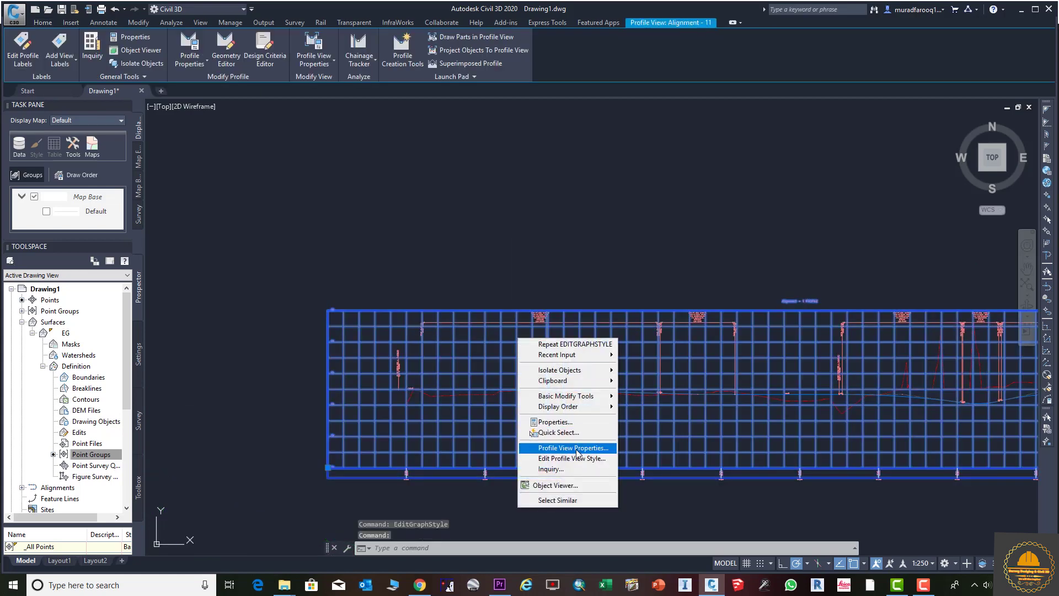
{"action": "left_click", "coordinate": [576, 449]}
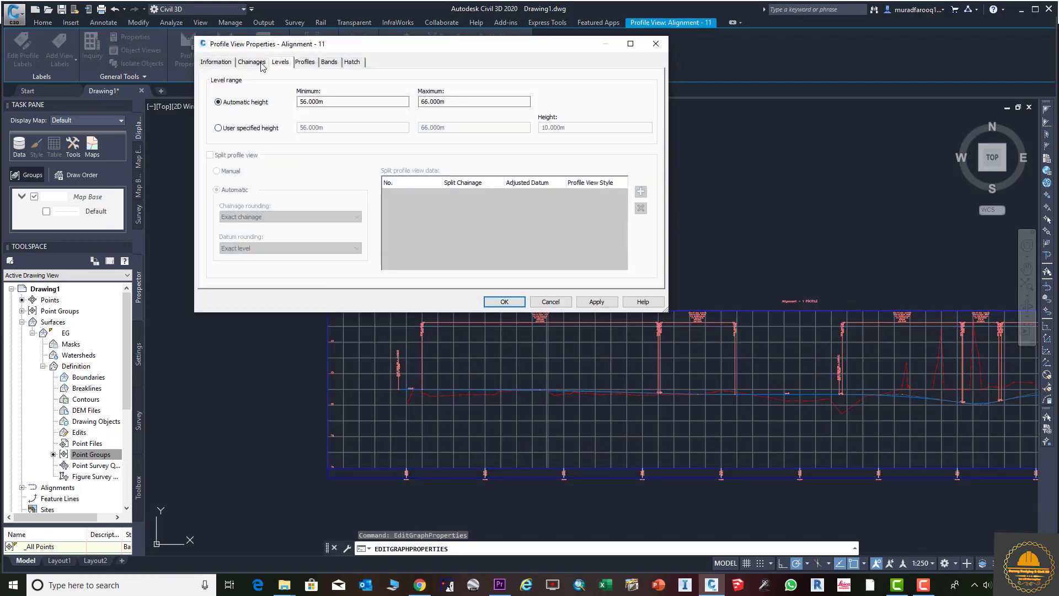
{"action": "left_click", "coordinate": [329, 62]}
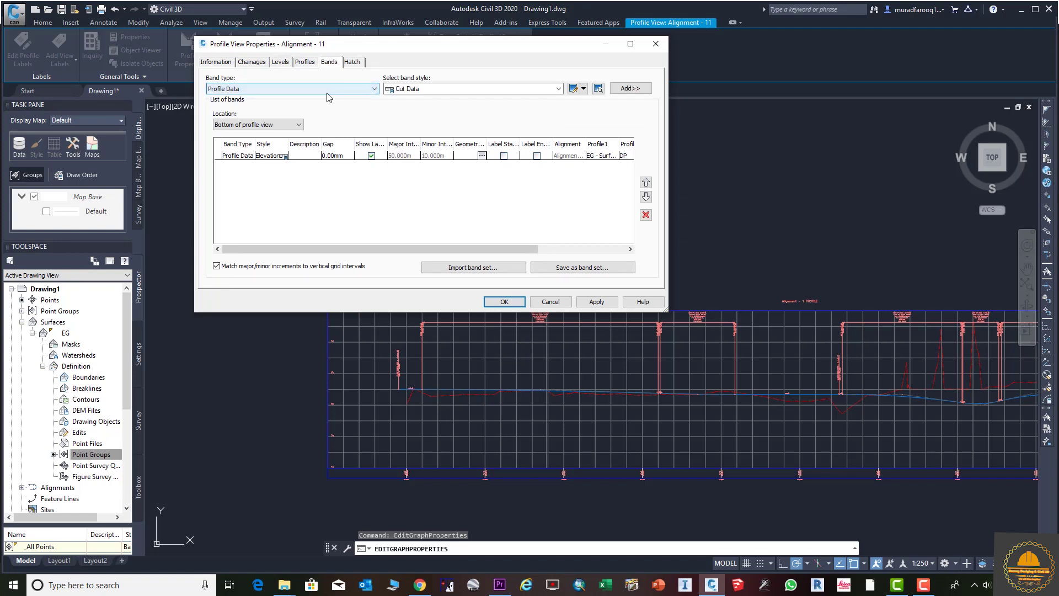
{"action": "left_click", "coordinate": [285, 157]}
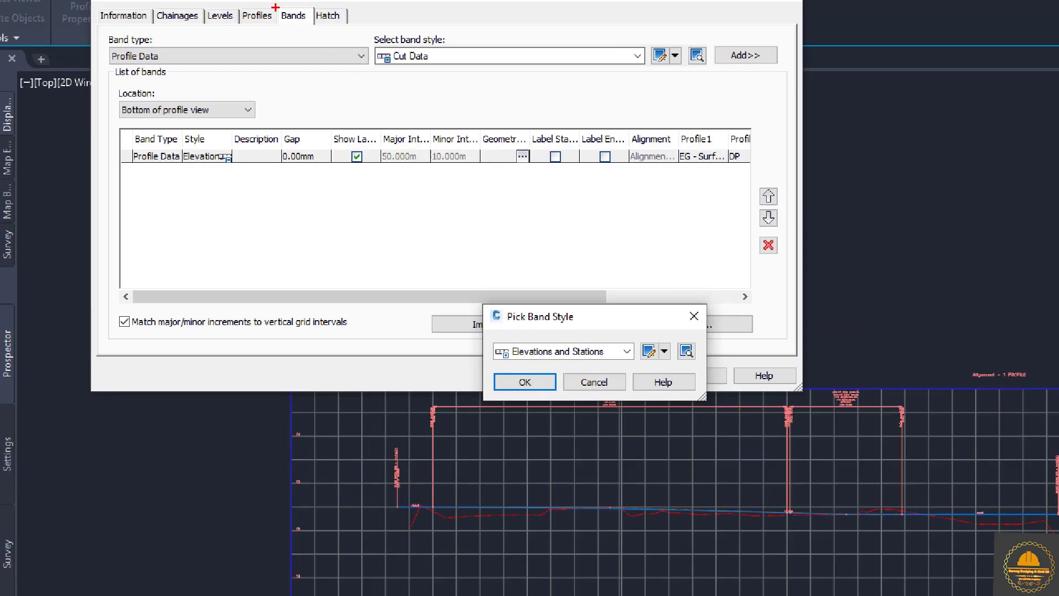
{"action": "left_click_drag", "start_coordinate": [275, 5], "coordinate": [312, 27]}
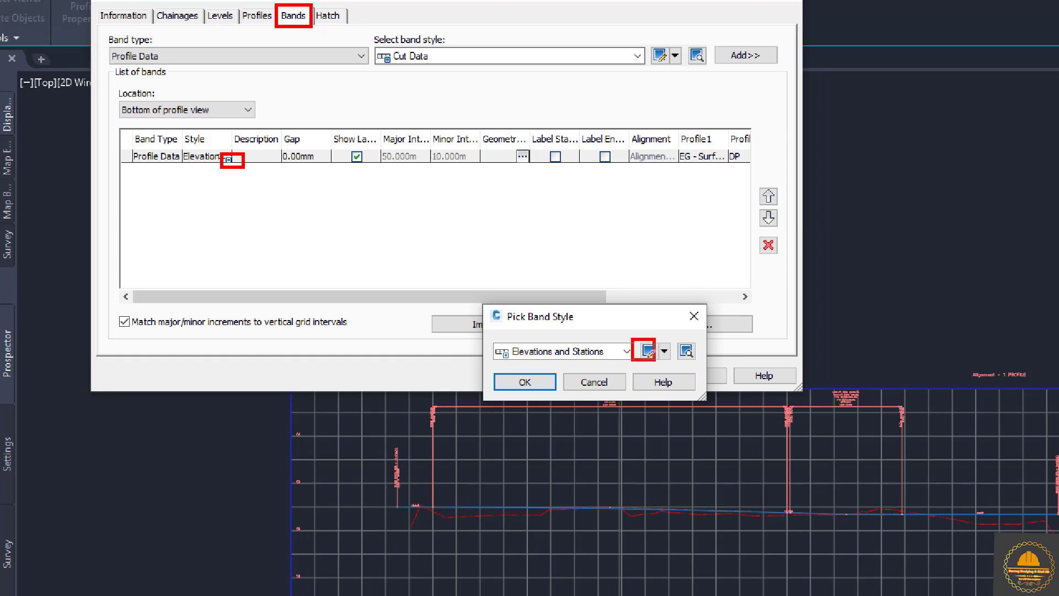
{"action": "key", "text": "Escape"}
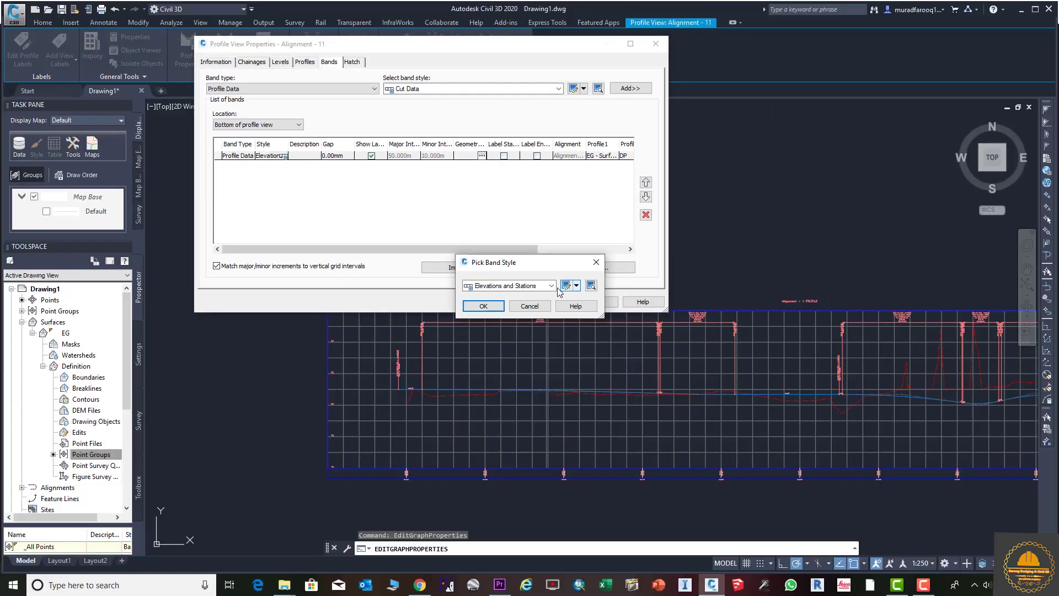
{"action": "left_click", "coordinate": [566, 286]}
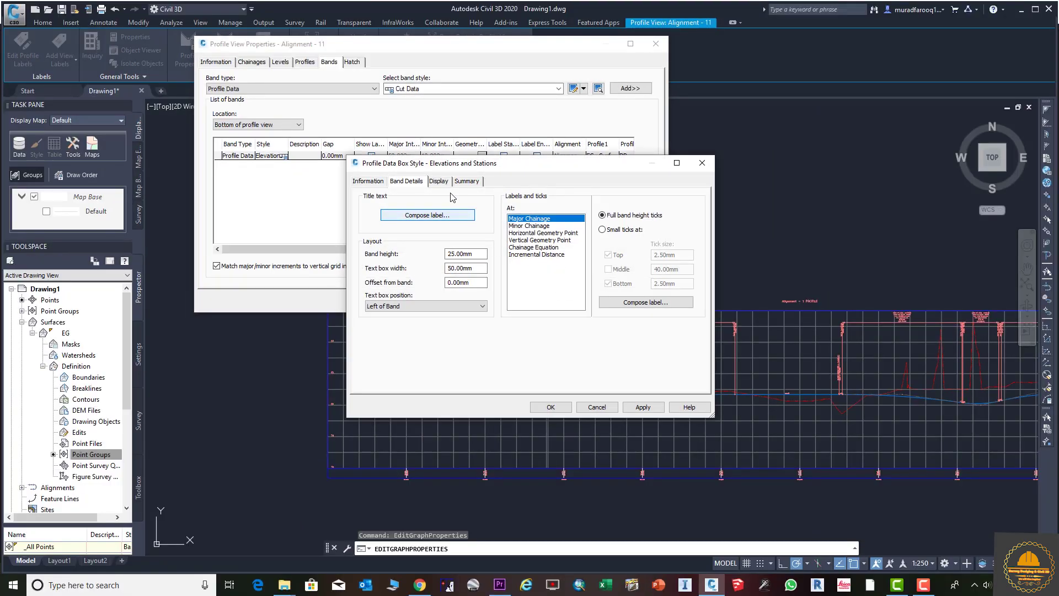
- Turn on plan visibility for Labels at Chainage Equations and Ticks at Chainage Equations in the Elevations and Stations band style
{"action": "left_click", "coordinate": [444, 183]}
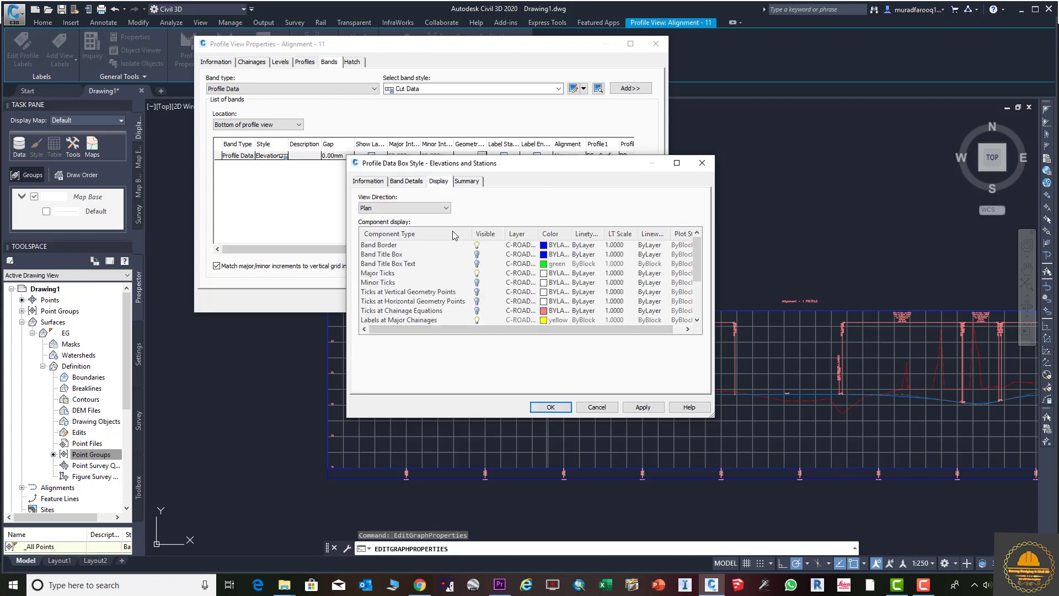
{"action": "scroll", "coordinate": [454, 235], "scroll_direction": "down", "scroll_amount": 2}
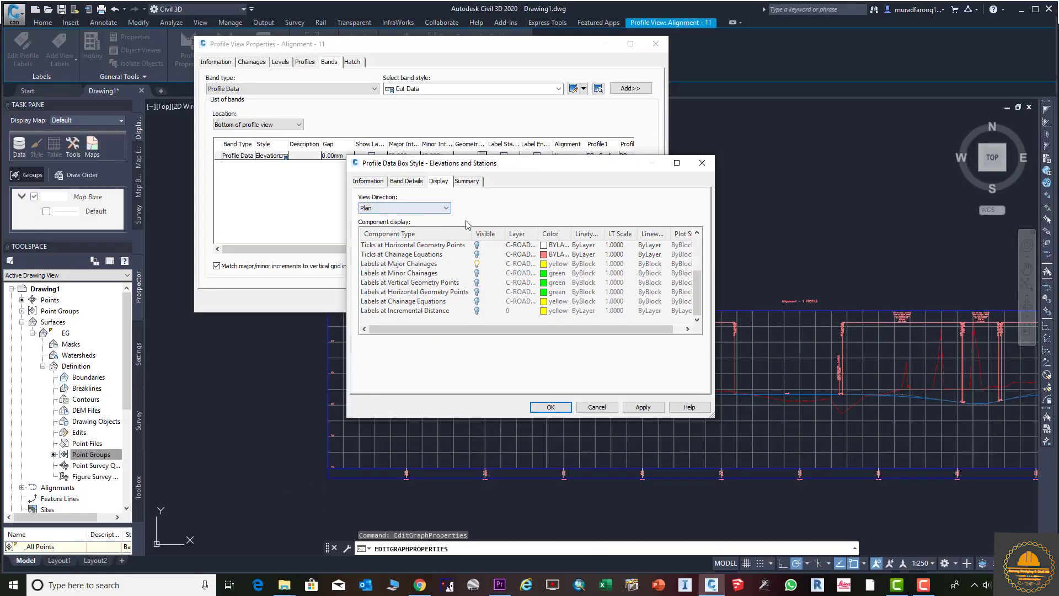
{"action": "left_click", "coordinate": [477, 302]}
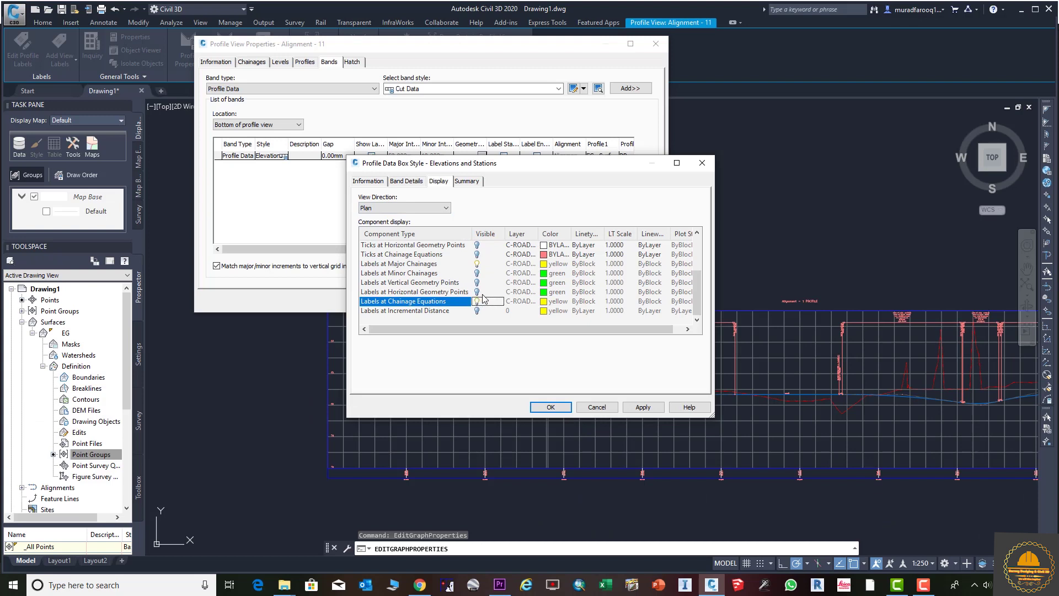
{"action": "left_click", "coordinate": [478, 254]}
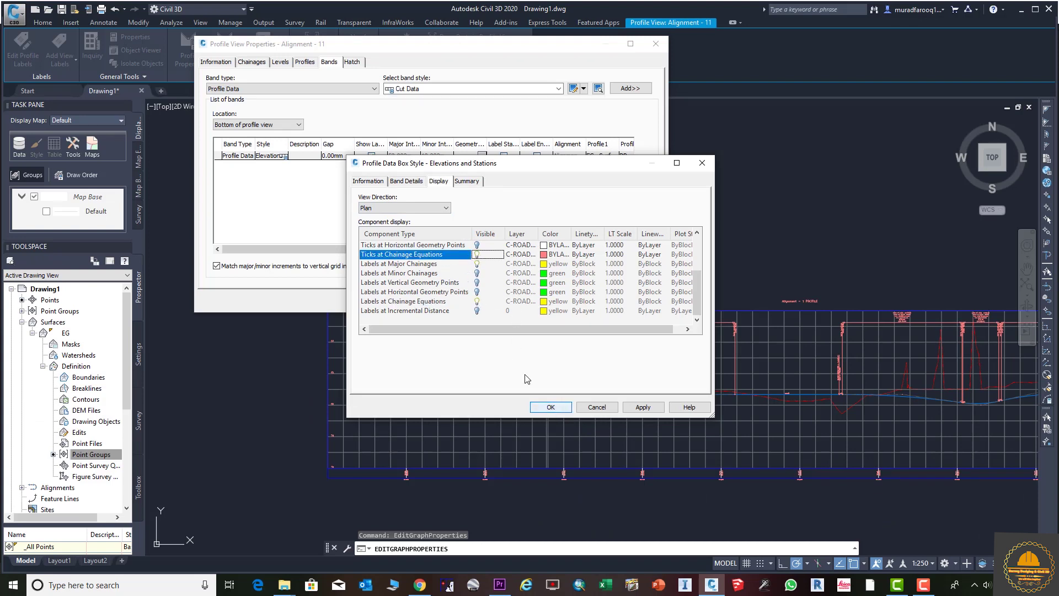
- Examine the Chainage Value, EG Elevation and FG Elevation components of the band style's Major Chainage label, including their anchors, attachments and offsets
{"action": "left_click", "coordinate": [405, 182]}
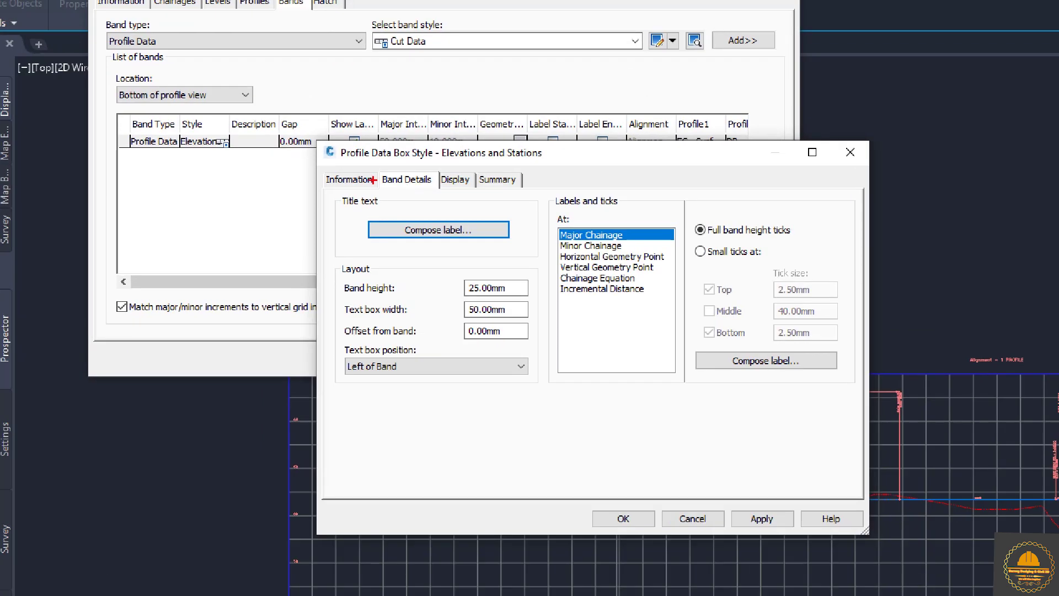
{"action": "left_click_drag", "start_coordinate": [378, 169], "coordinate": [439, 191], "text": "ctrl"}
{"action": "mouse_move", "coordinate": [545, 223]}
{"action": "left_mouse_down", "text": "ctrl"}
{"action": "mouse_move", "coordinate": [568, 238]}
{"action": "mouse_move", "coordinate": [636, 243]}
{"action": "left_mouse_up", "text": "ctrl"}
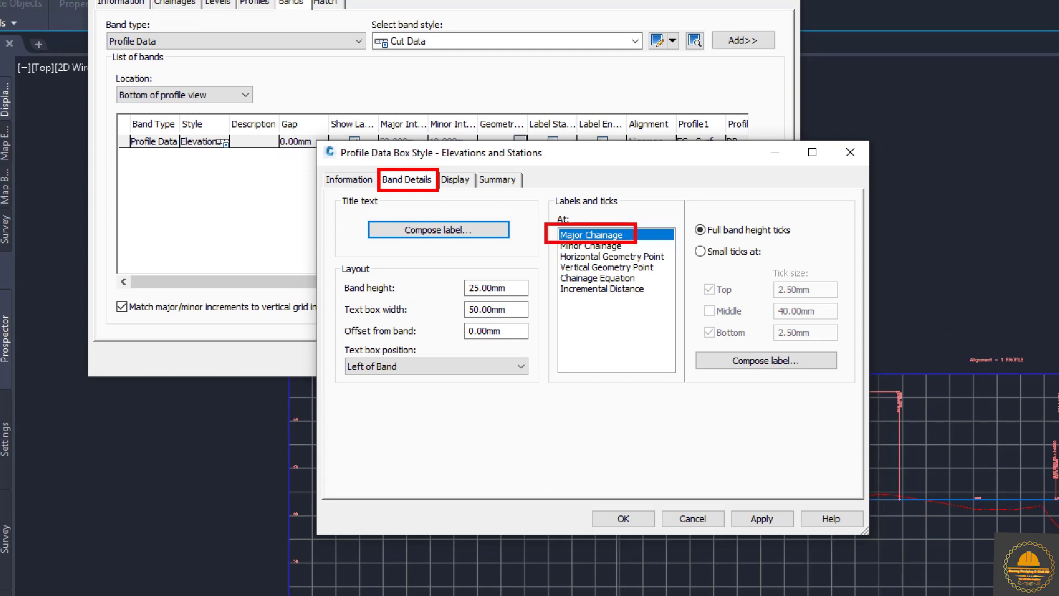
{"action": "mouse_move", "coordinate": [691, 345]}
{"action": "left_mouse_down", "text": "ctrl"}
{"action": "mouse_move", "coordinate": [707, 368]}
{"action": "mouse_move", "coordinate": [833, 377]}
{"action": "left_mouse_up", "text": "ctrl"}
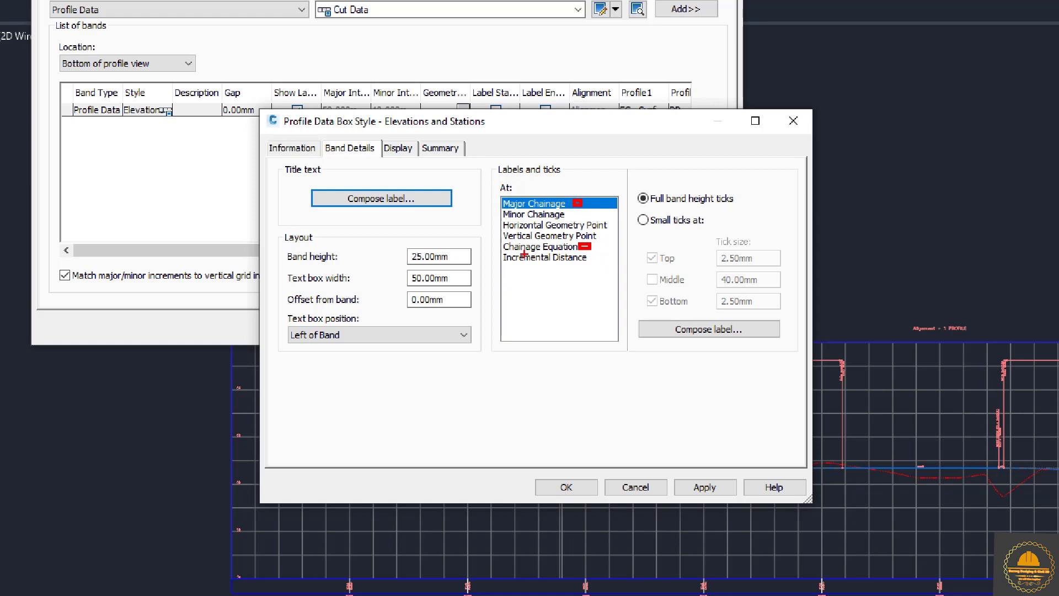
{"action": "left_click_drag", "start_coordinate": [506, 255], "coordinate": [576, 253]}
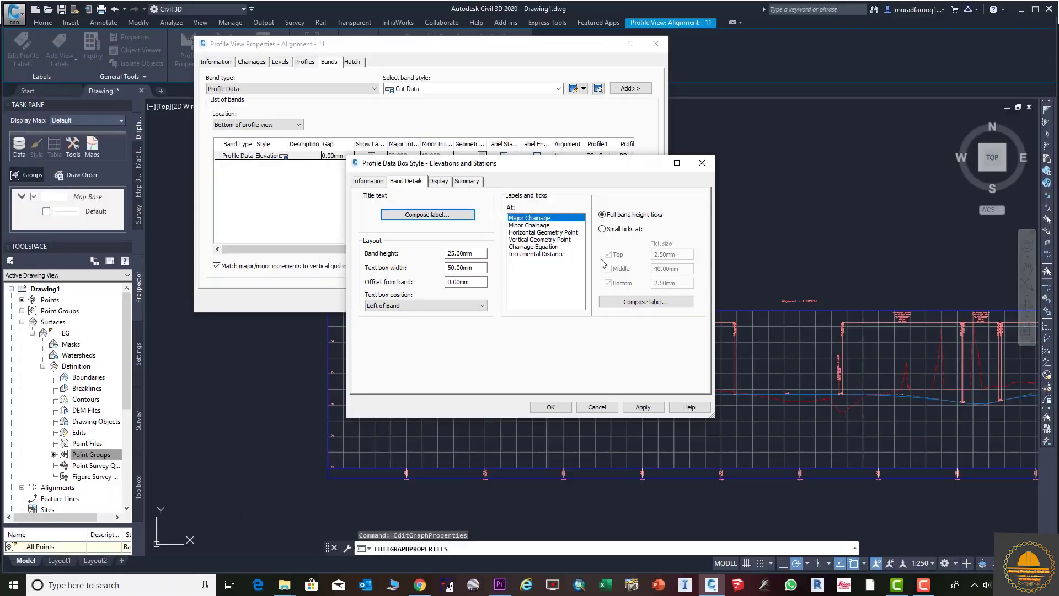
{"action": "left_click", "coordinate": [643, 303]}
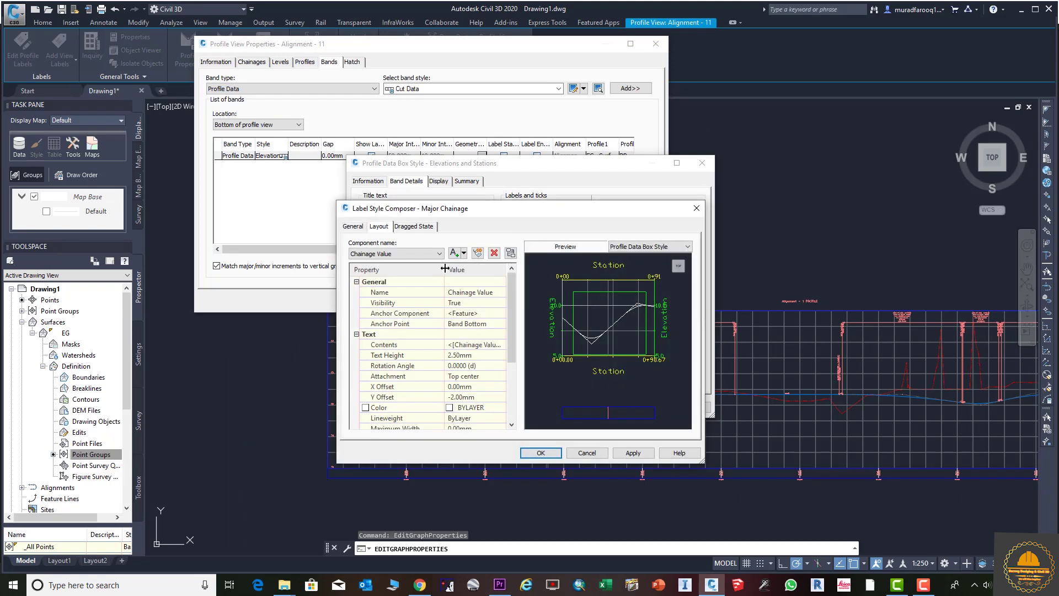
{"action": "left_click", "coordinate": [439, 253]}
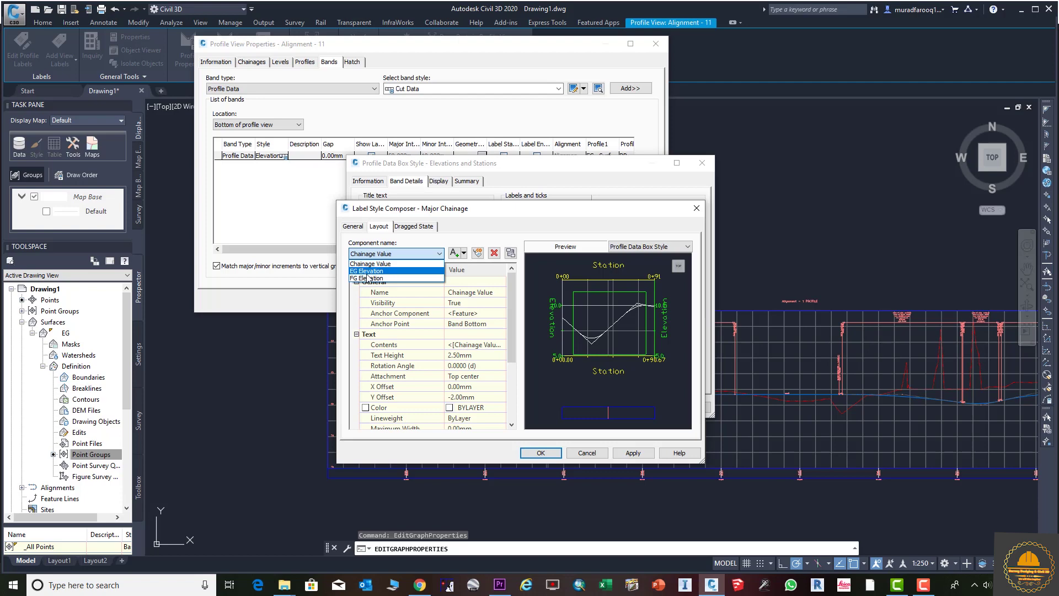
{"action": "left_click", "coordinate": [346, 298]}
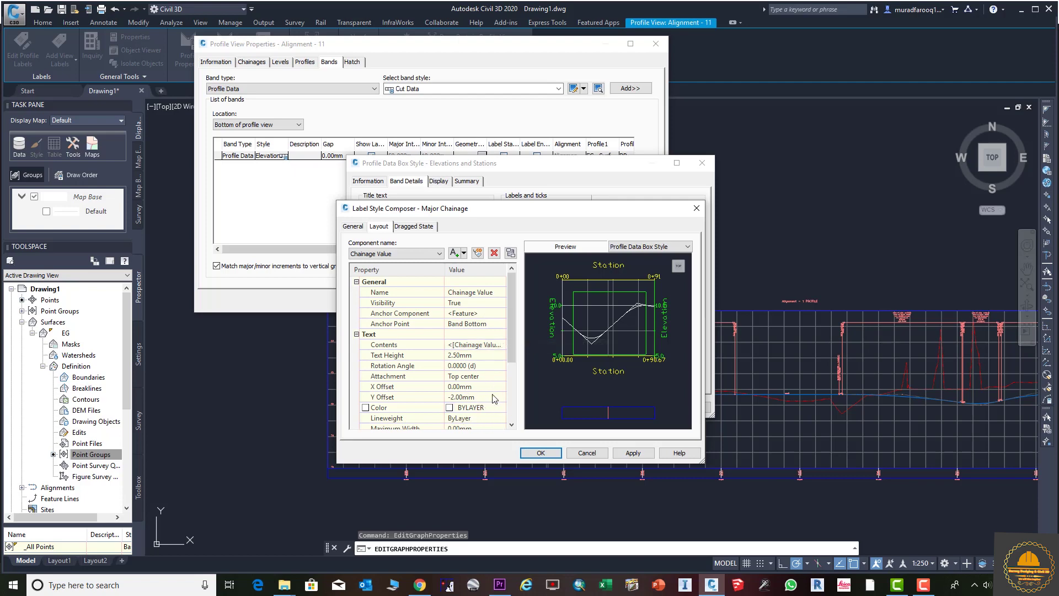
{"action": "left_click", "coordinate": [440, 253]}
{"action": "left_click", "coordinate": [379, 271]}
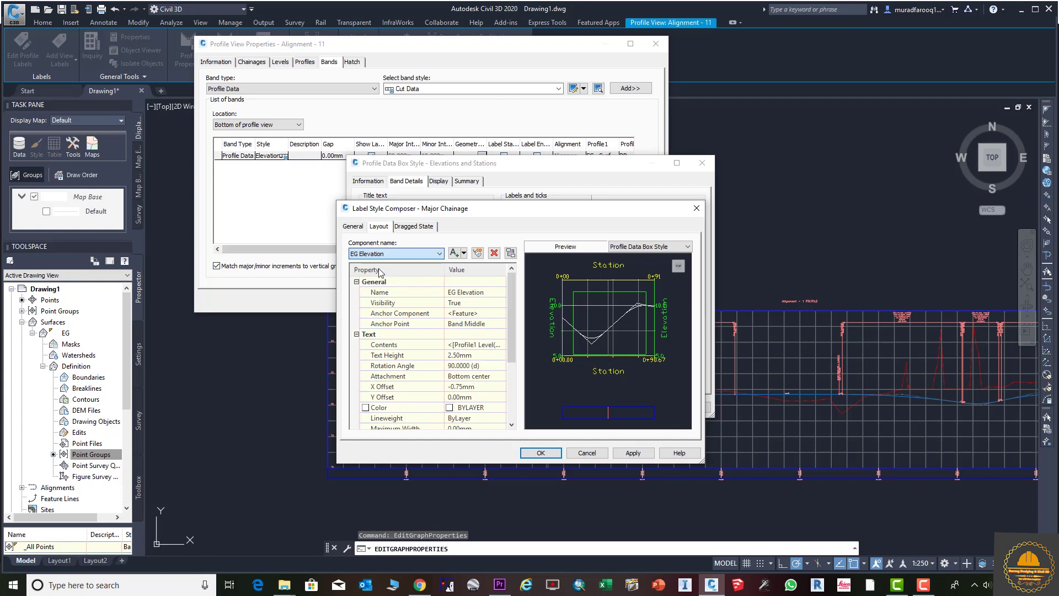
{"action": "left_click", "coordinate": [440, 253]}
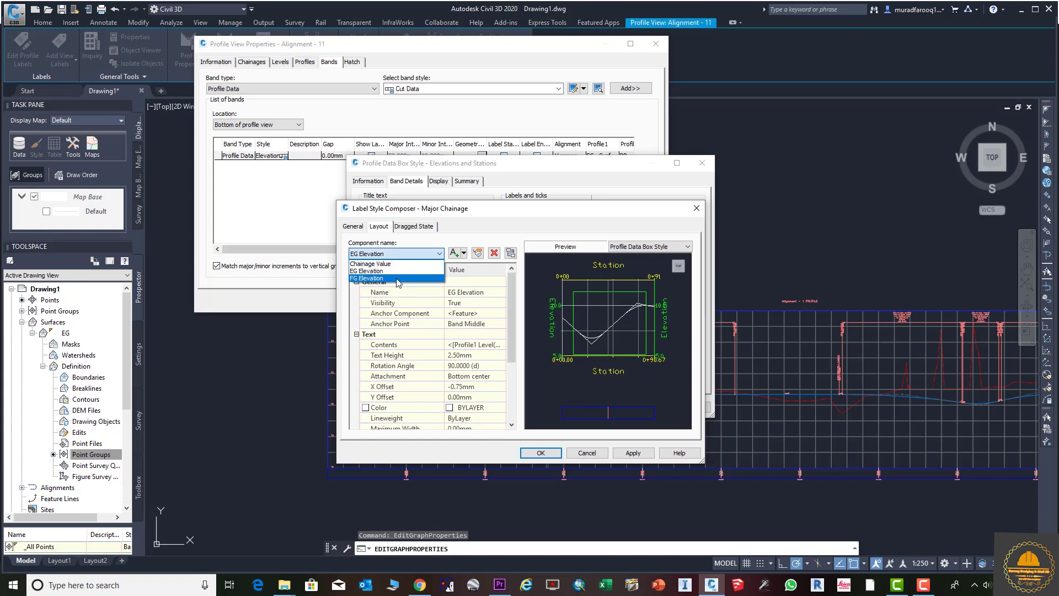
{"action": "left_click", "coordinate": [386, 280]}
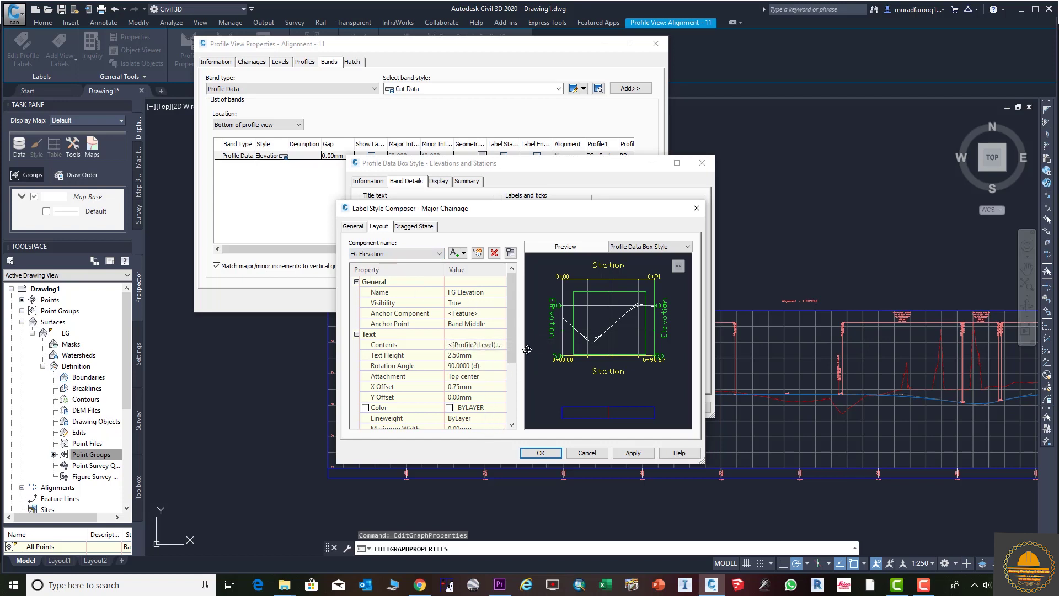
{"action": "left_click", "coordinate": [542, 453]}
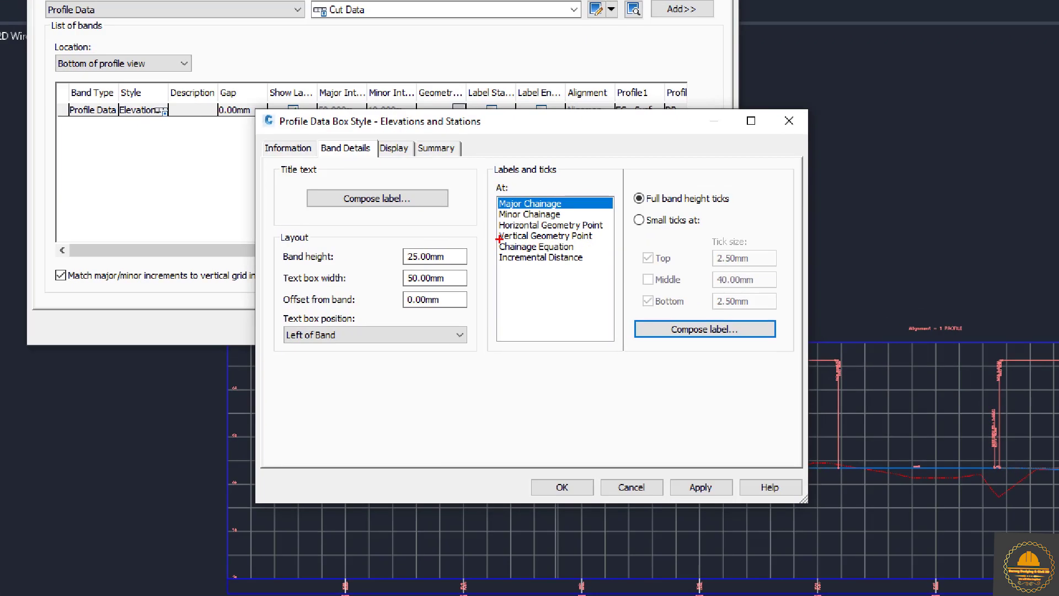
- Add a text component named Chainage to the band style's Chainage Equation label
{"action": "left_click_drag", "start_coordinate": [499, 239], "coordinate": [582, 252]}
{"action": "left_click_drag", "start_coordinate": [634, 307], "coordinate": [792, 347]}
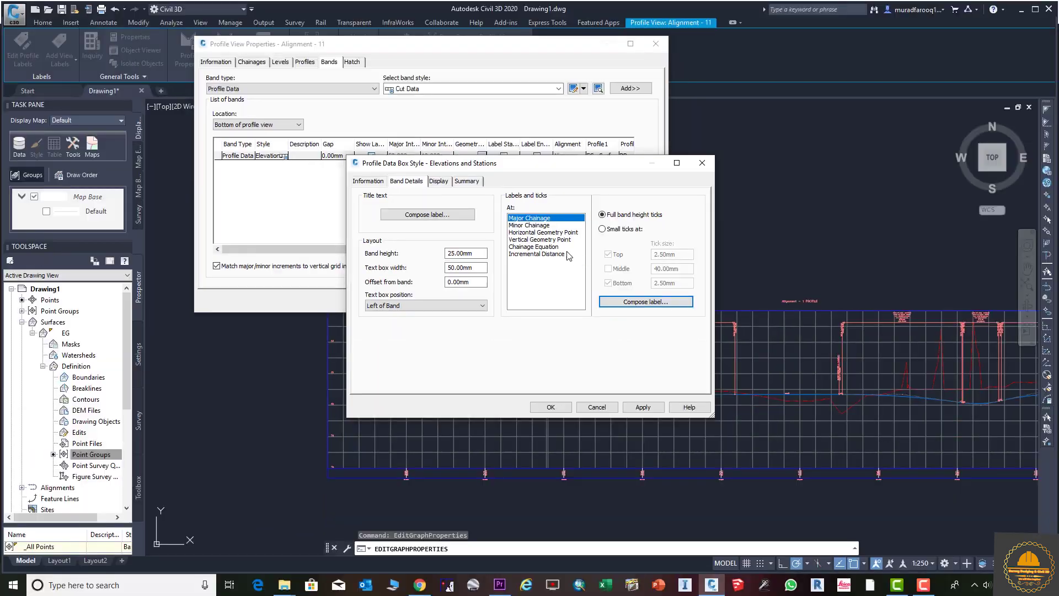
{"action": "left_click", "coordinate": [564, 246]}
{"action": "left_click", "coordinate": [651, 302]}
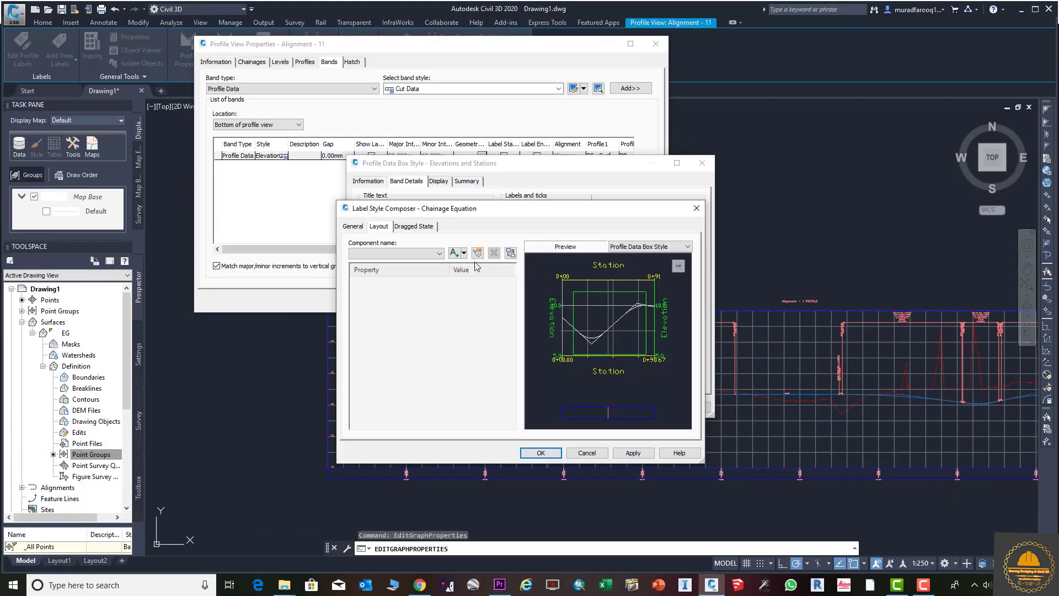
{"action": "left_click", "coordinate": [464, 253]}
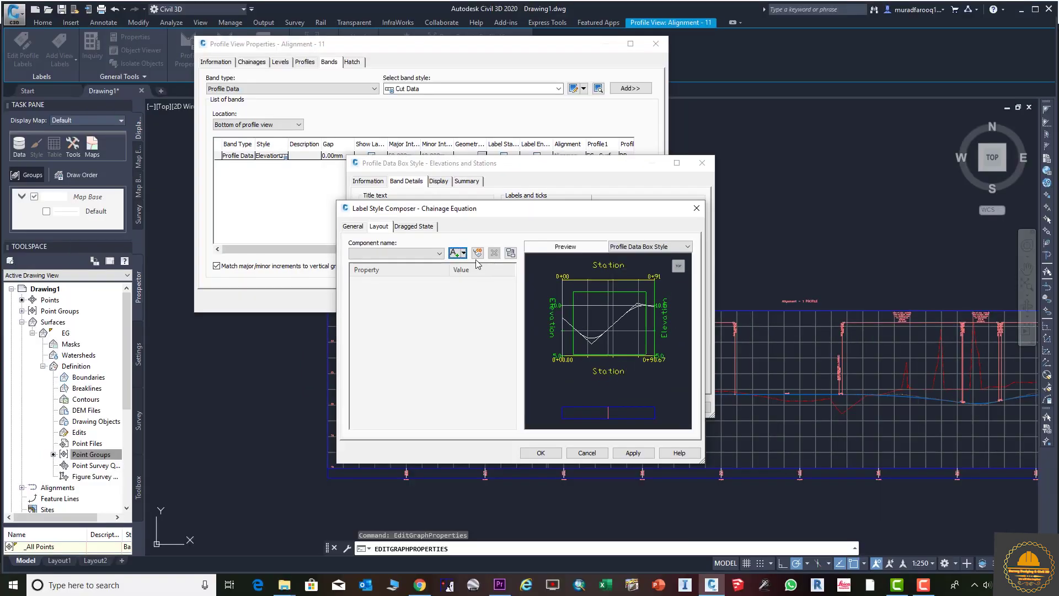
{"action": "left_click", "coordinate": [463, 250]}
{"action": "left_click", "coordinate": [476, 267]}
{"action": "left_click", "coordinate": [491, 291]}
{"action": "key", "text": "BackSpace"}
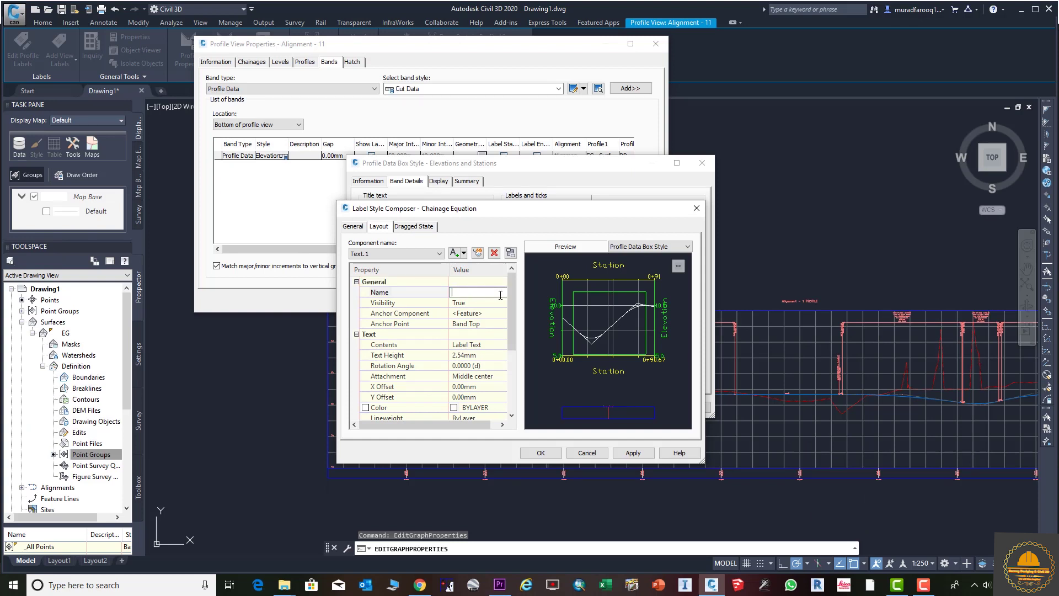
{"action": "type", "text": "Sta"}
{"action": "key", "text": "BackSpace"}
{"action": "key", "text": "BackSpace"}
{"action": "key", "text": "BackSpace"}
{"action": "key", "text": "BackSpace"}
{"action": "key", "text": "BackSpace"}
{"action": "key", "text": "BackSpace"}
{"action": "key", "text": "BackSpace"}
{"action": "type", "text": "Chainage"}
- Anchor the Chainage text component of the Chainage Equation label to Band Bottom
{"action": "left_click", "coordinate": [477, 324]}
{"action": "left_click", "coordinate": [490, 329]}
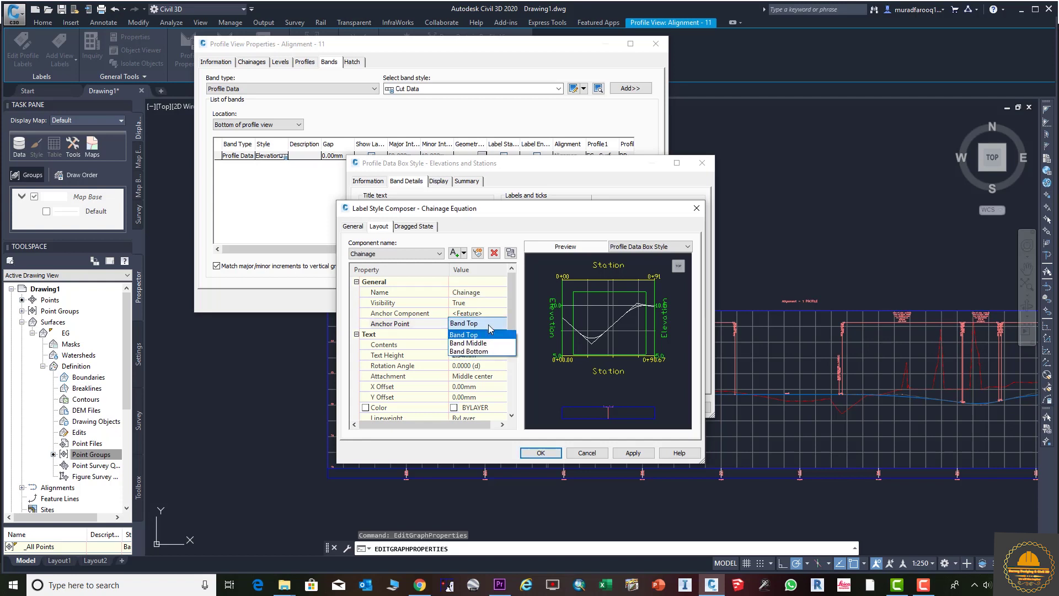
{"action": "left_click", "coordinate": [478, 352]}
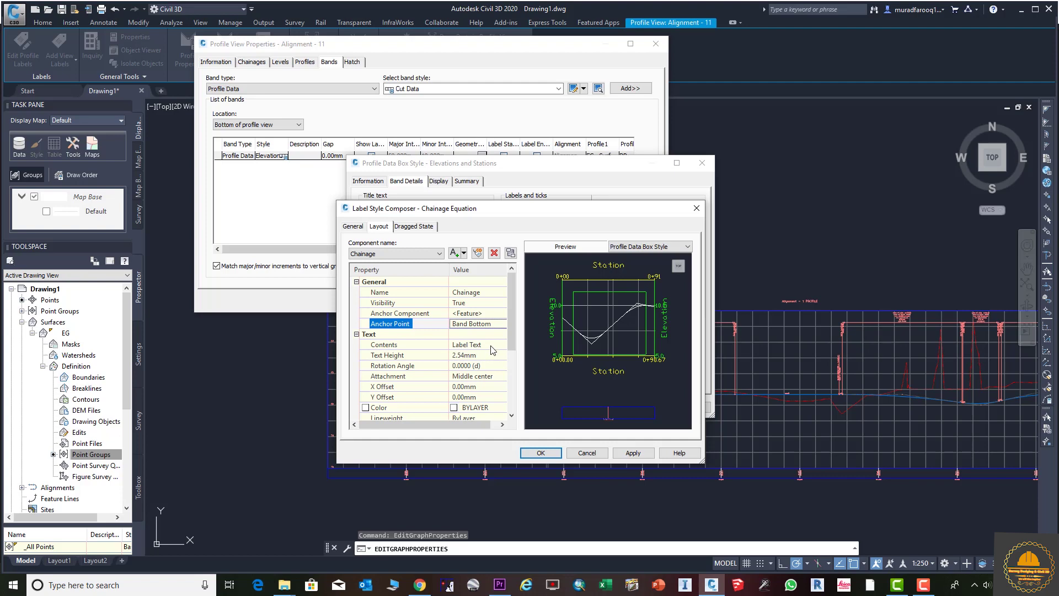
- Replace the placeholder contents of the Chainage text component with the Chainage Value property
{"action": "left_click", "coordinate": [492, 345]}
{"action": "left_click", "coordinate": [501, 345]}
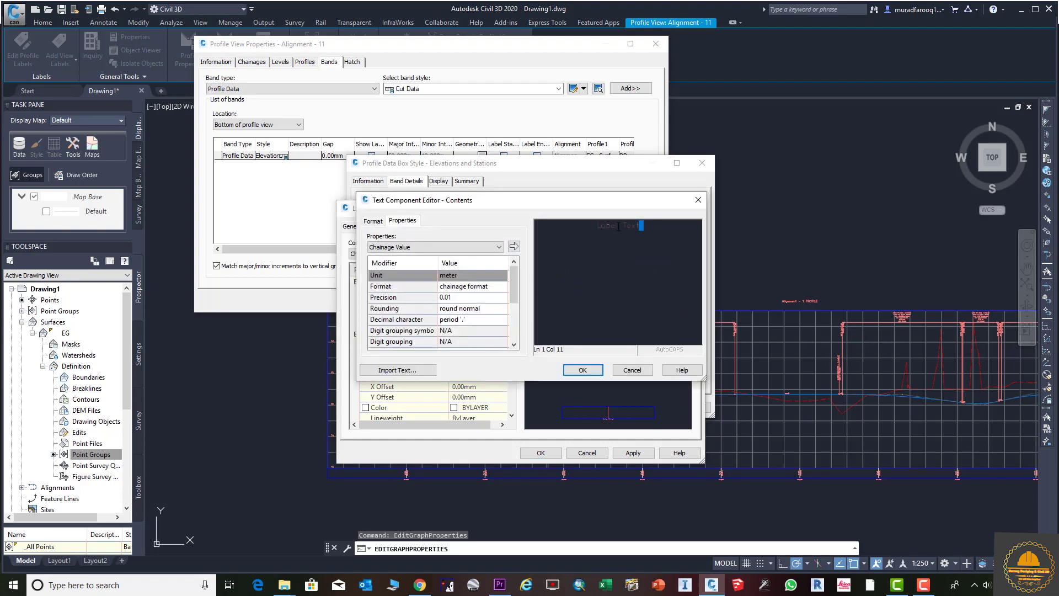
{"action": "left_click_drag", "start_coordinate": [642, 227], "coordinate": [558, 230]}
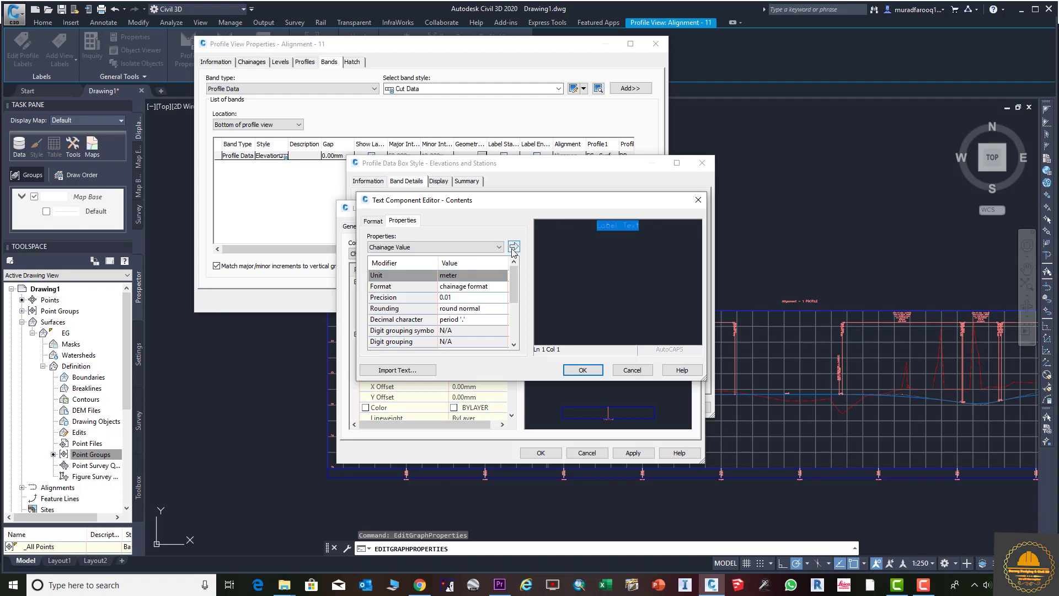
{"action": "left_click", "coordinate": [499, 247]}
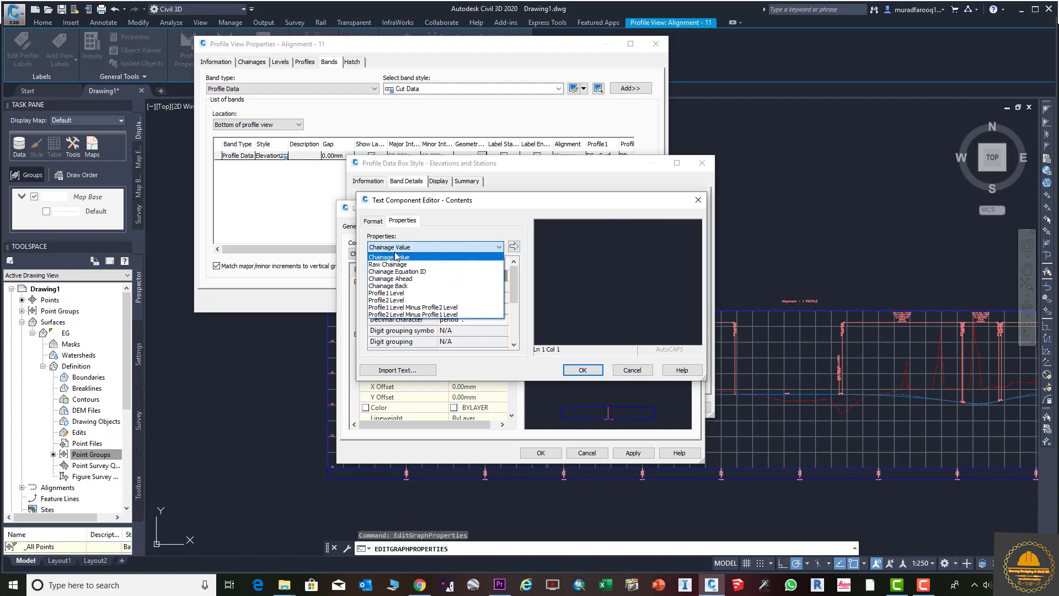
{"action": "left_click", "coordinate": [395, 258]}
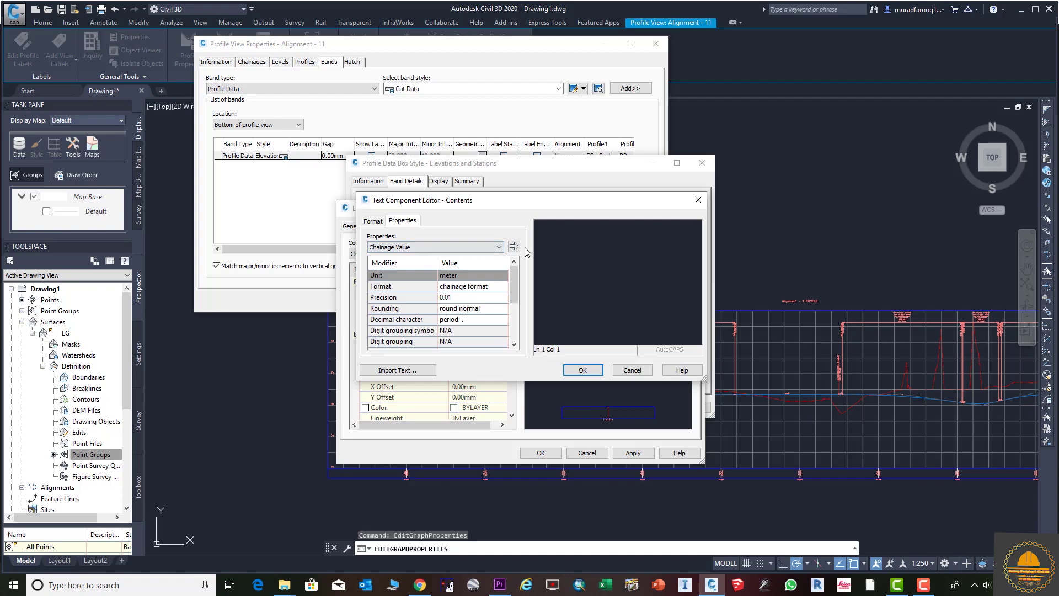
{"action": "left_click", "coordinate": [513, 248]}
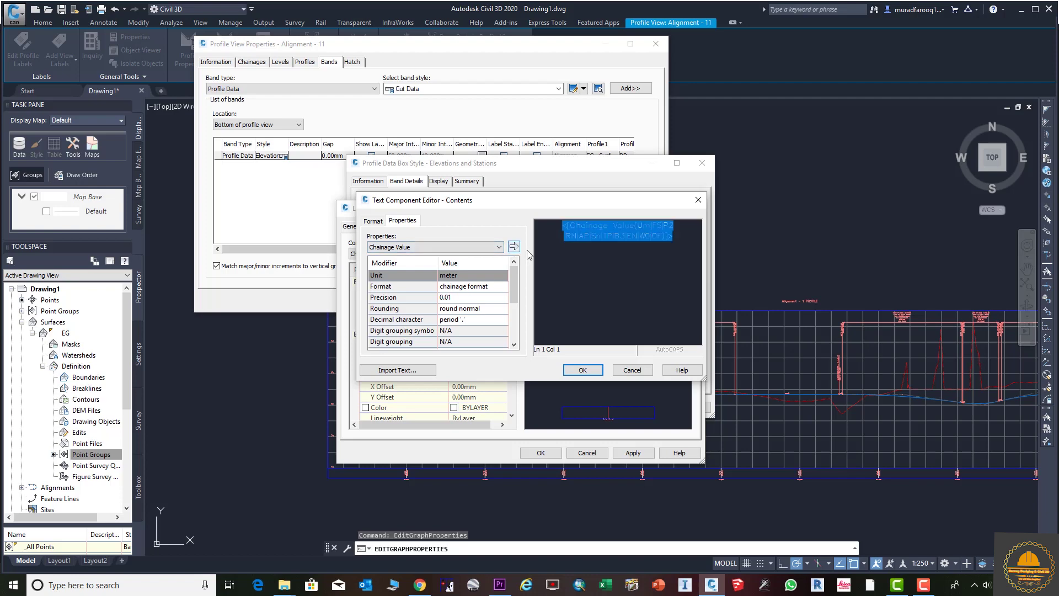
{"action": "left_click", "coordinate": [584, 369]}
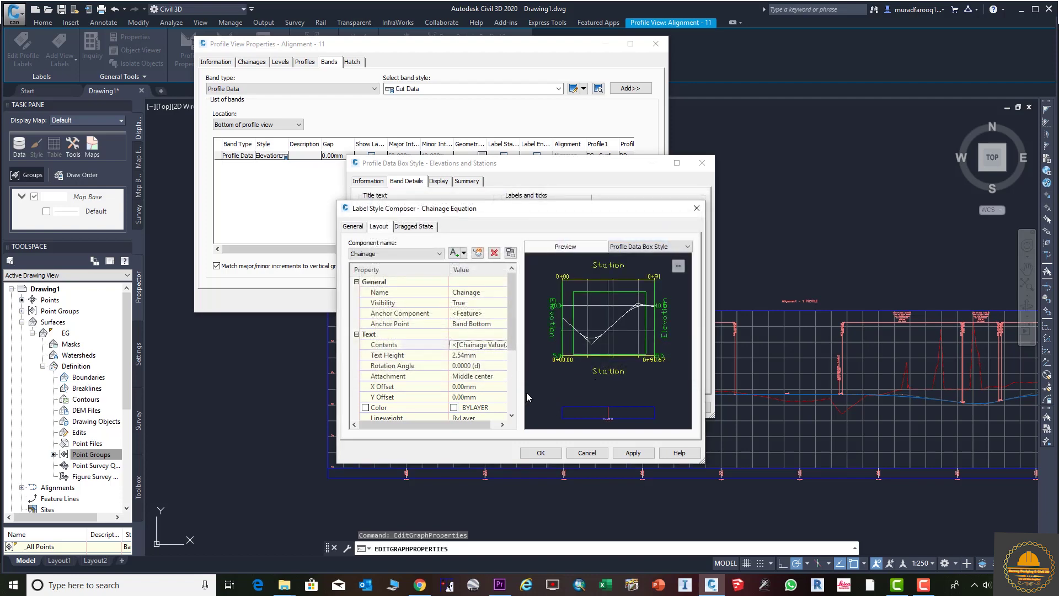
- Set the Chainage component's text height to 2.50 mm and its attachment to Top center
{"action": "scroll", "coordinate": [597, 415], "scroll_direction": "up", "scroll_amount": 5}
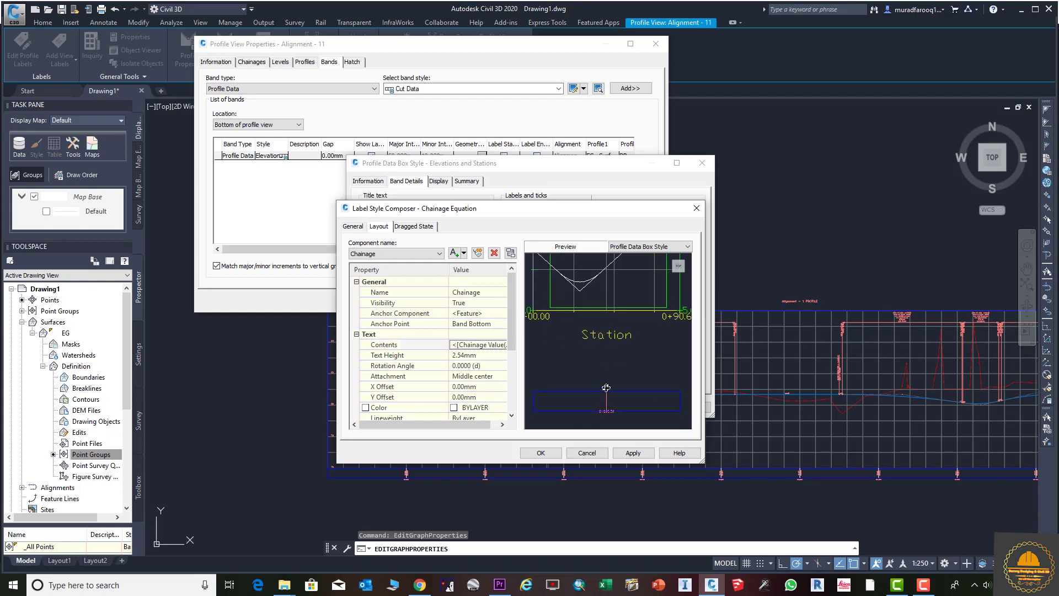
{"action": "scroll", "coordinate": [602, 364], "scroll_direction": "down", "scroll_amount": 3}
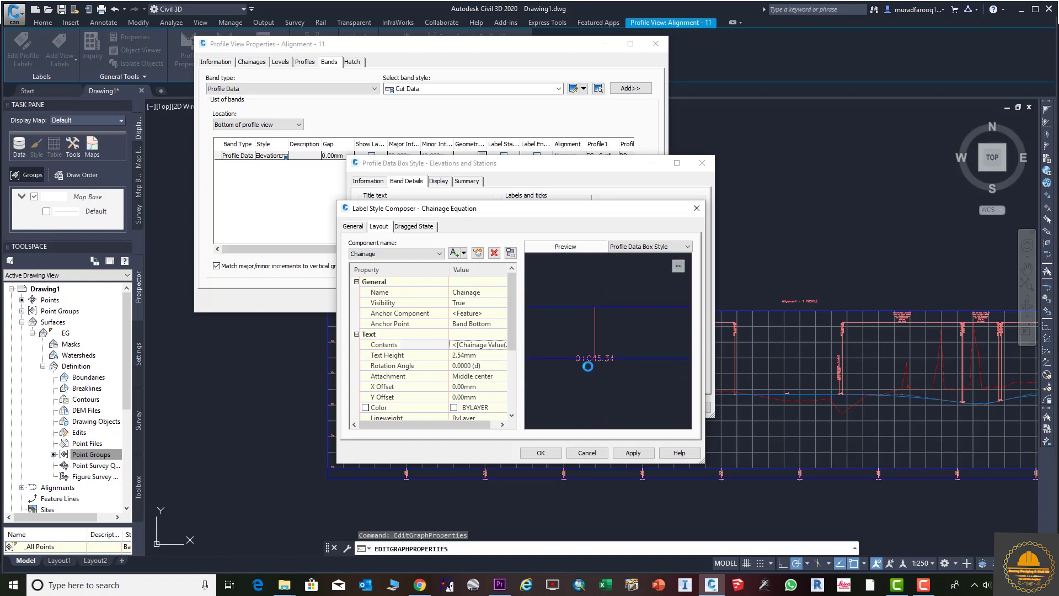
{"action": "scroll", "coordinate": [606, 366], "scroll_direction": "down", "scroll_amount": 2}
{"action": "left_click", "coordinate": [485, 356]}
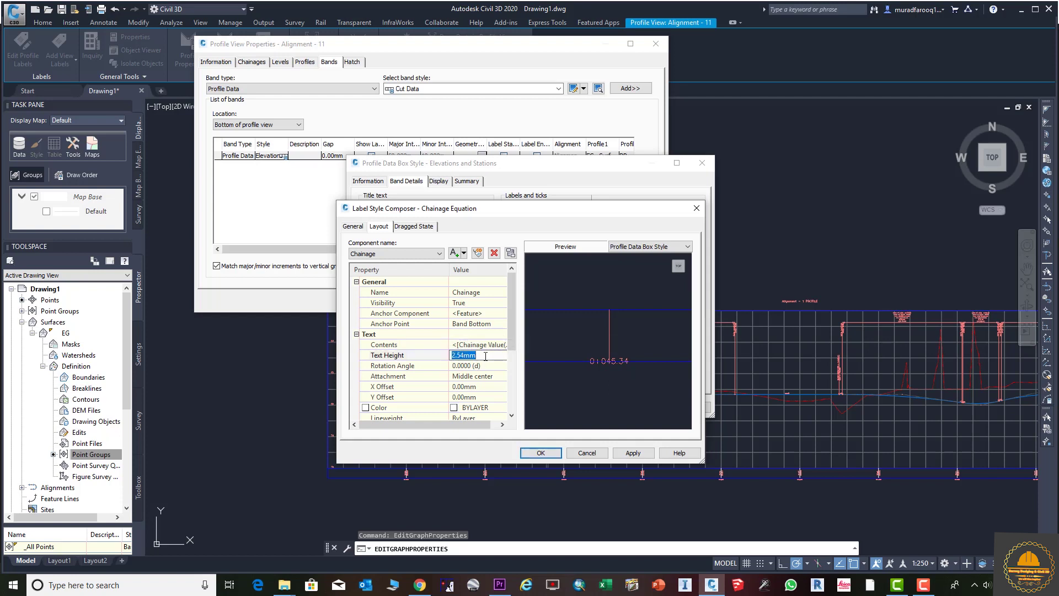
{"action": "type", "text": "2"}
{"action": "left_click", "coordinate": [487, 366]}
{"action": "left_click", "coordinate": [490, 377]}
{"action": "left_click", "coordinate": [490, 376]}
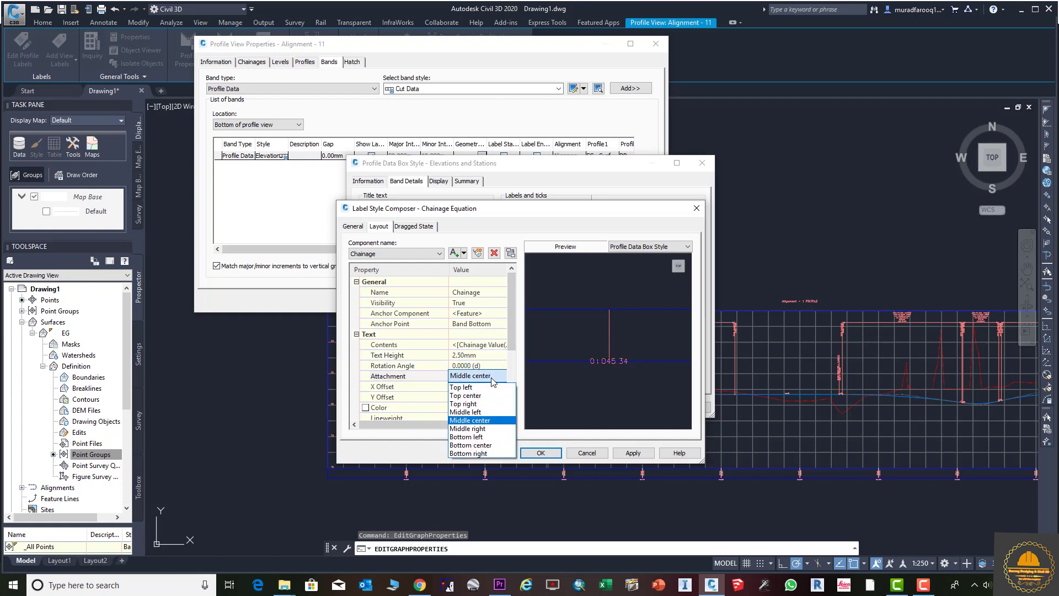
{"action": "left_click", "coordinate": [490, 396]}
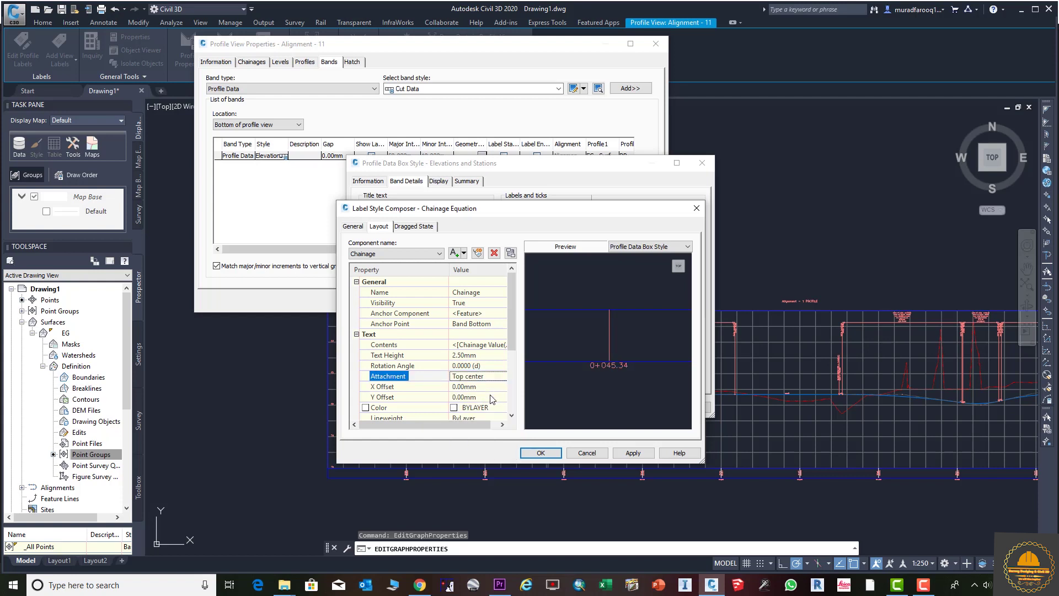
- Set the Chainage component's Y offset to -2.00 mm
{"action": "left_click", "coordinate": [493, 397]}
{"action": "type", "text": "-"}
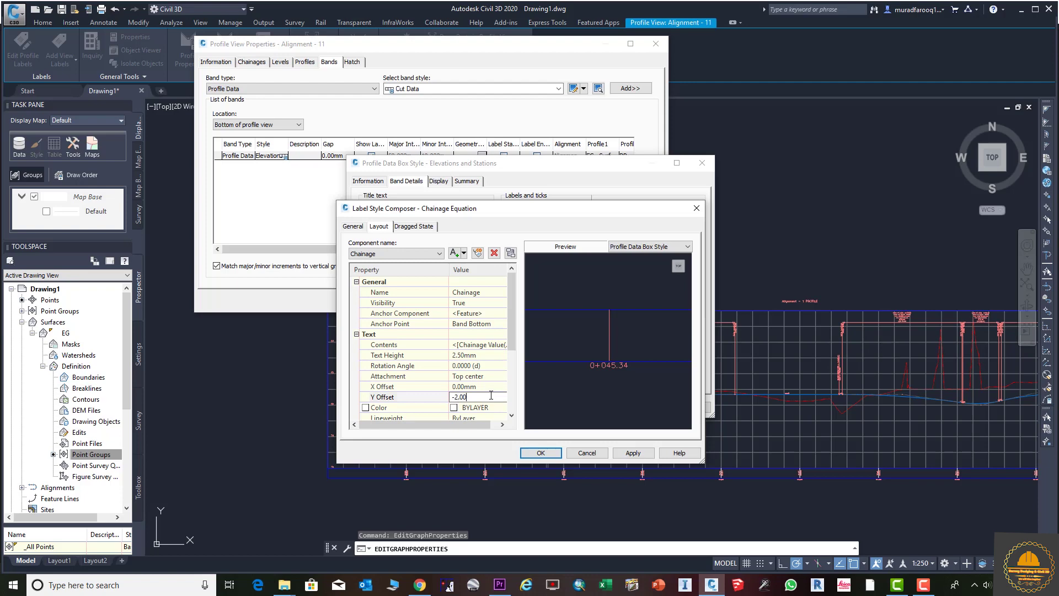
{"action": "type", "text": "2.00"}
{"action": "key", "text": "Return"}
- Colour the Chainage text component red
{"action": "scroll", "coordinate": [485, 386], "scroll_direction": "down", "scroll_amount": 2}
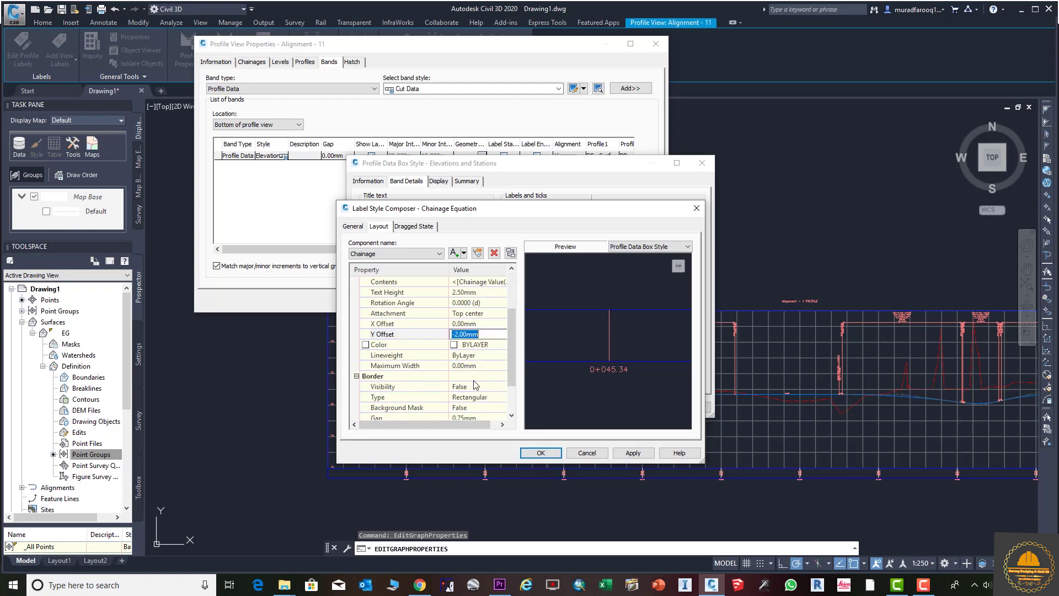
{"action": "left_click", "coordinate": [479, 345]}
{"action": "left_click", "coordinate": [505, 345]}
{"action": "left_click", "coordinate": [444, 316]}
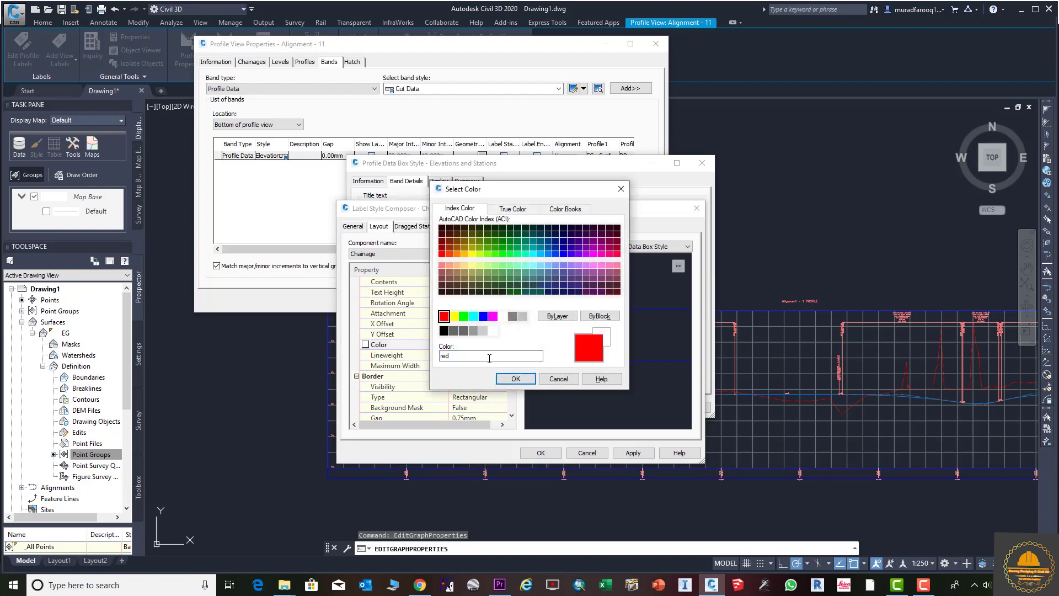
{"action": "left_click", "coordinate": [515, 379]}
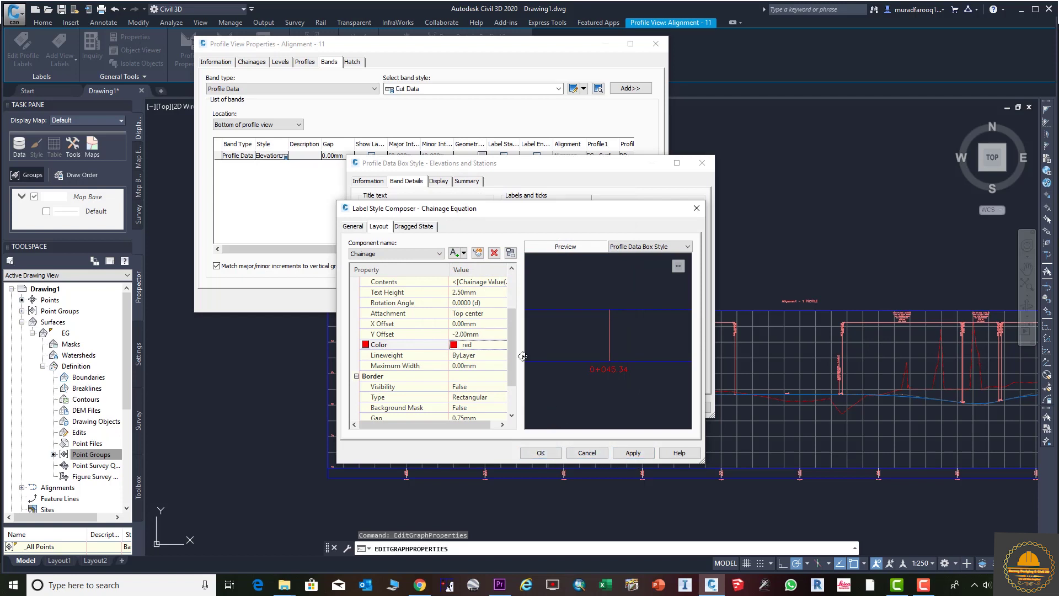
- Add a text component named EG to the Chainage Equation label and anchor it to Band Middle
{"action": "left_click", "coordinate": [465, 254]}
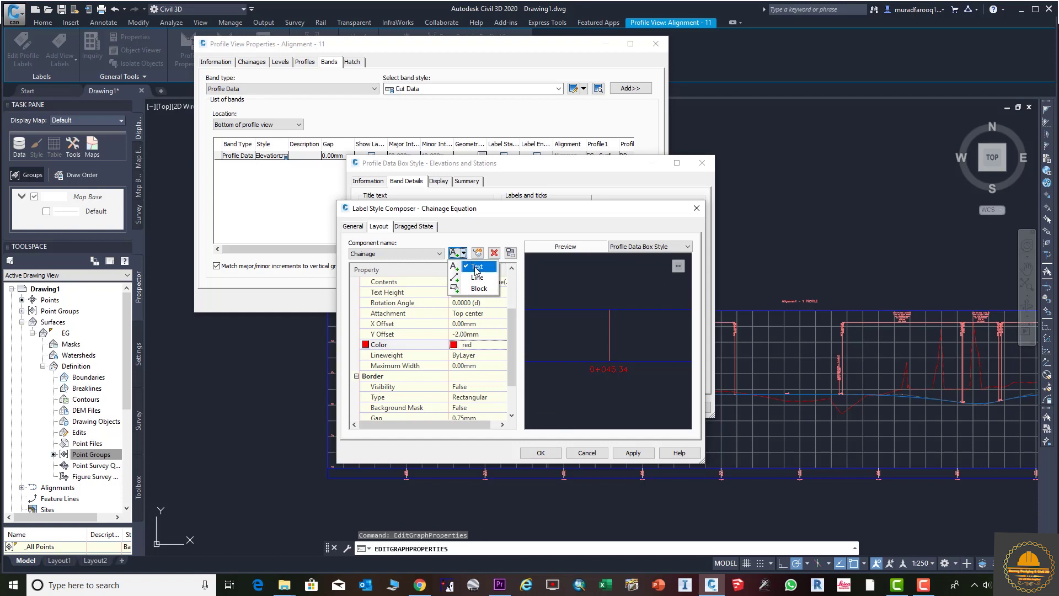
{"action": "left_click", "coordinate": [477, 269]}
{"action": "left_click", "coordinate": [488, 293]}
{"action": "type", "text": "EG"}
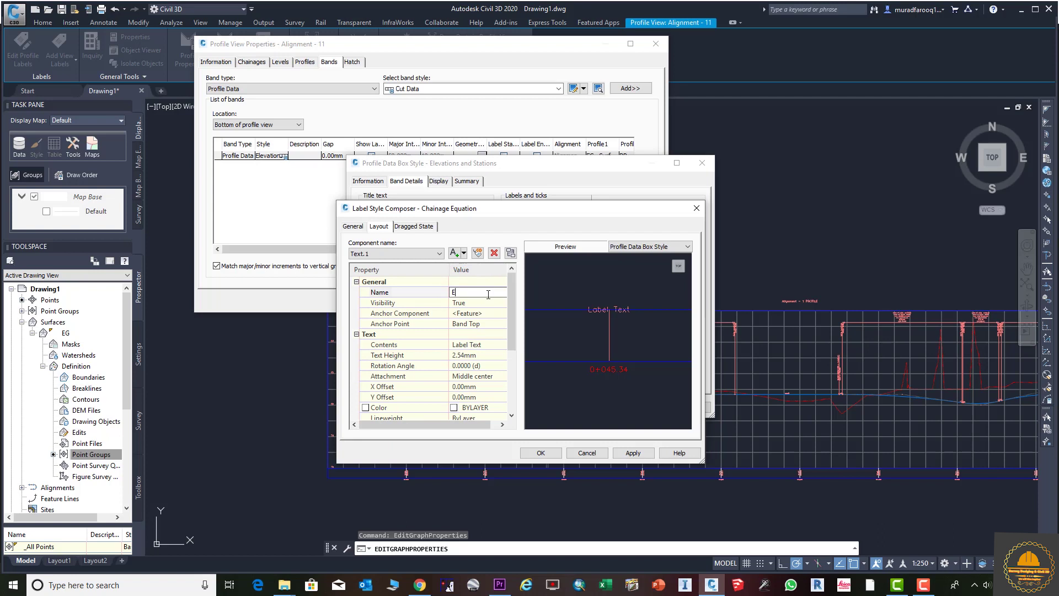
{"action": "left_click", "coordinate": [485, 326]}
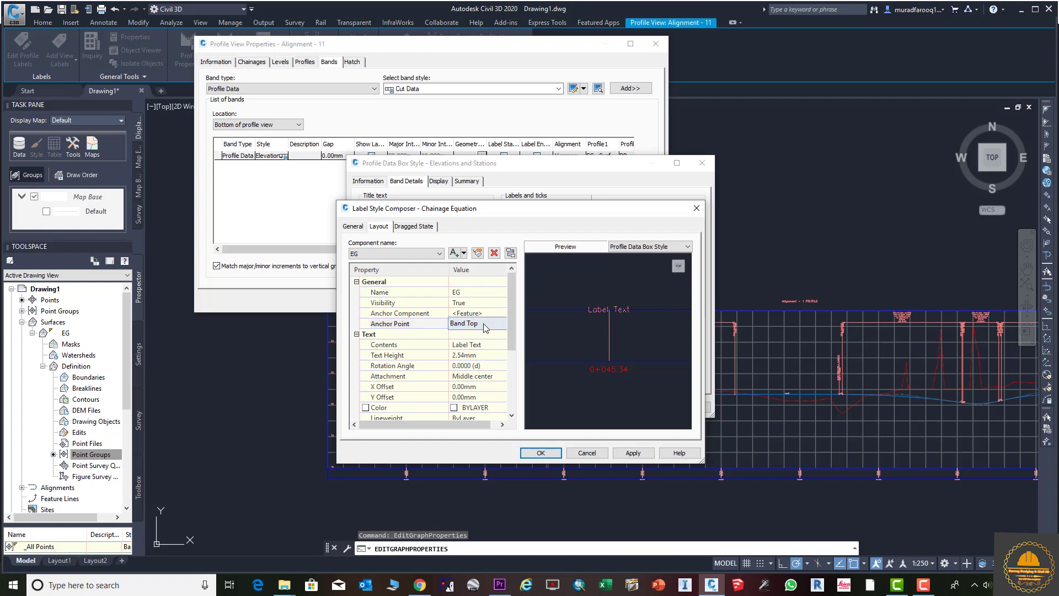
{"action": "left_click", "coordinate": [485, 326]}
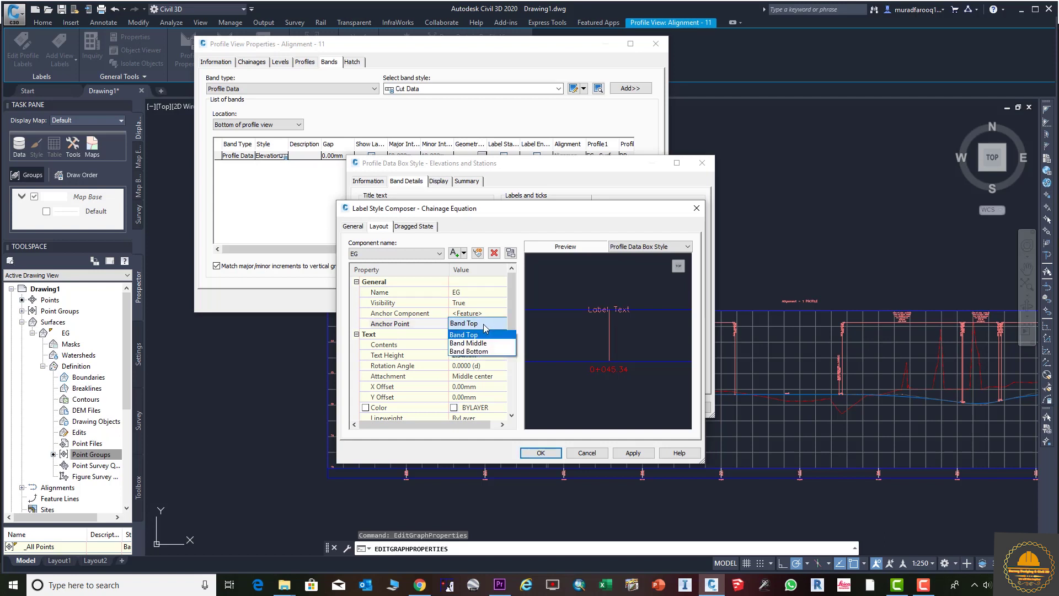
{"action": "left_click", "coordinate": [486, 343]}
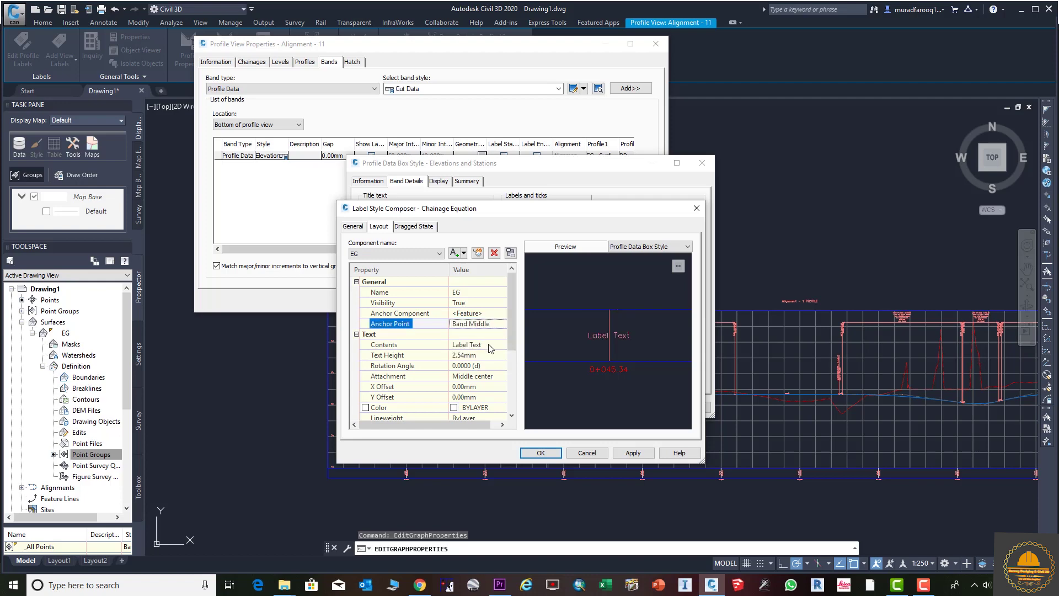
- Replace the placeholder contents of the EG text component with the Profile1 Level property
{"action": "left_click", "coordinate": [490, 348]}
{"action": "left_click", "coordinate": [500, 349]}
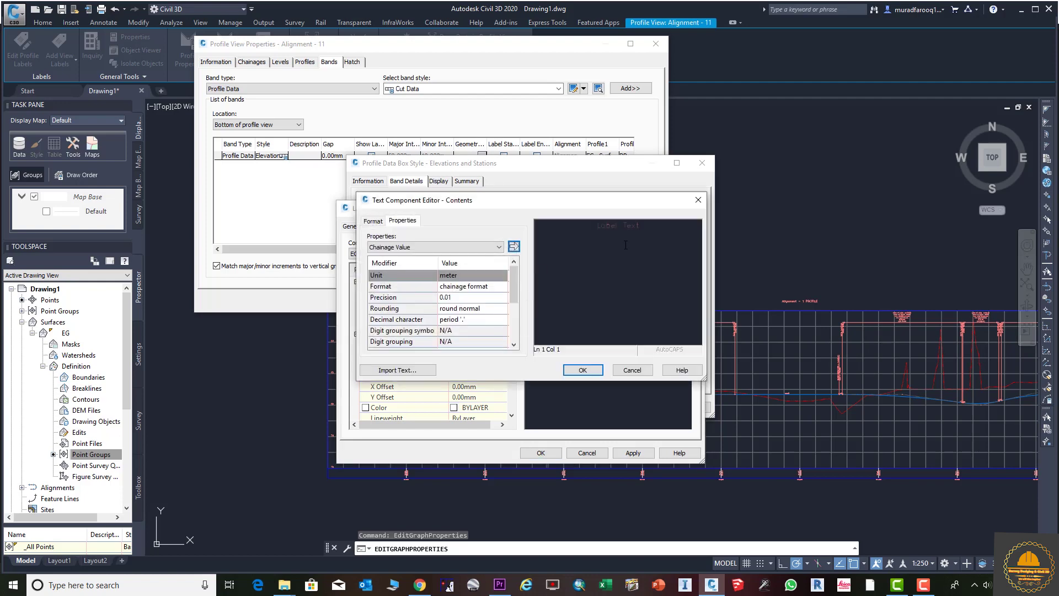
{"action": "left_click_drag", "start_coordinate": [631, 225], "coordinate": [530, 223]}
{"action": "key", "text": "Delete"}
{"action": "left_click", "coordinate": [480, 246]}
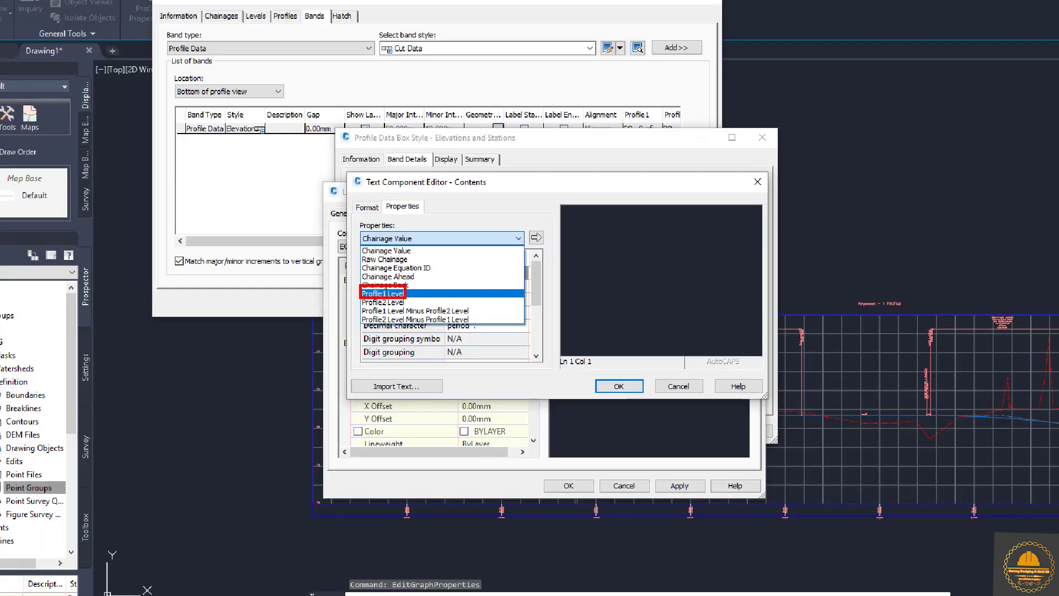
{"action": "key", "text": "Escape"}
{"action": "left_click", "coordinate": [428, 247]}
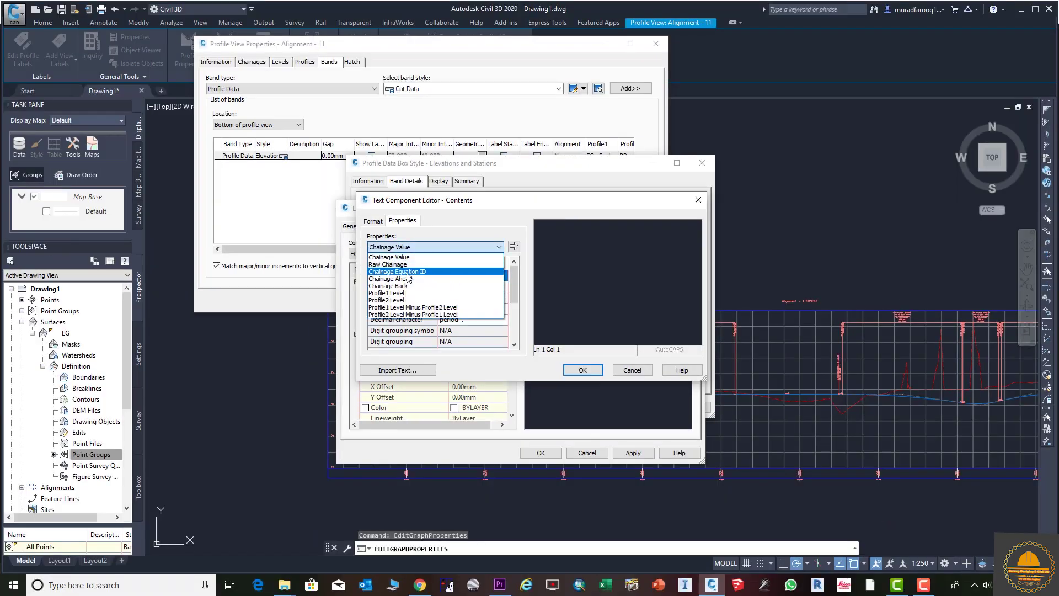
{"action": "left_click", "coordinate": [431, 295]}
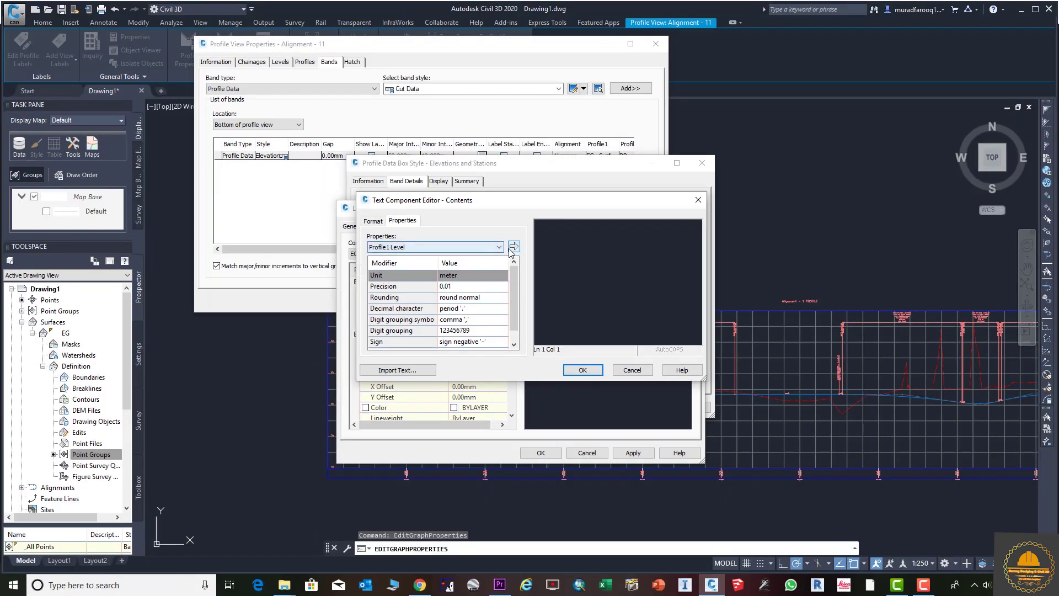
{"action": "left_click", "coordinate": [514, 246]}
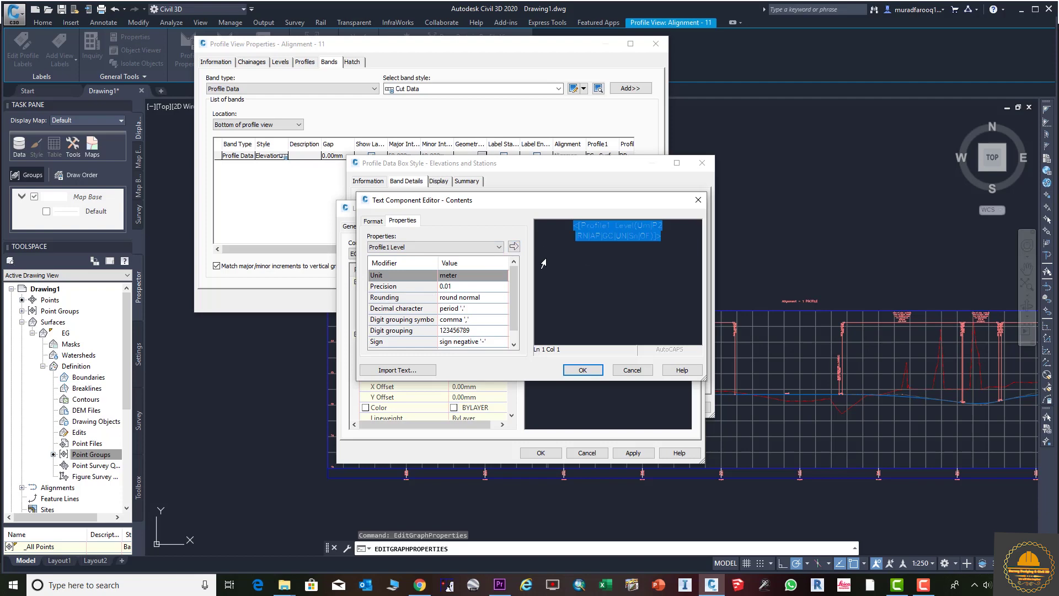
{"action": "left_click", "coordinate": [584, 370]}
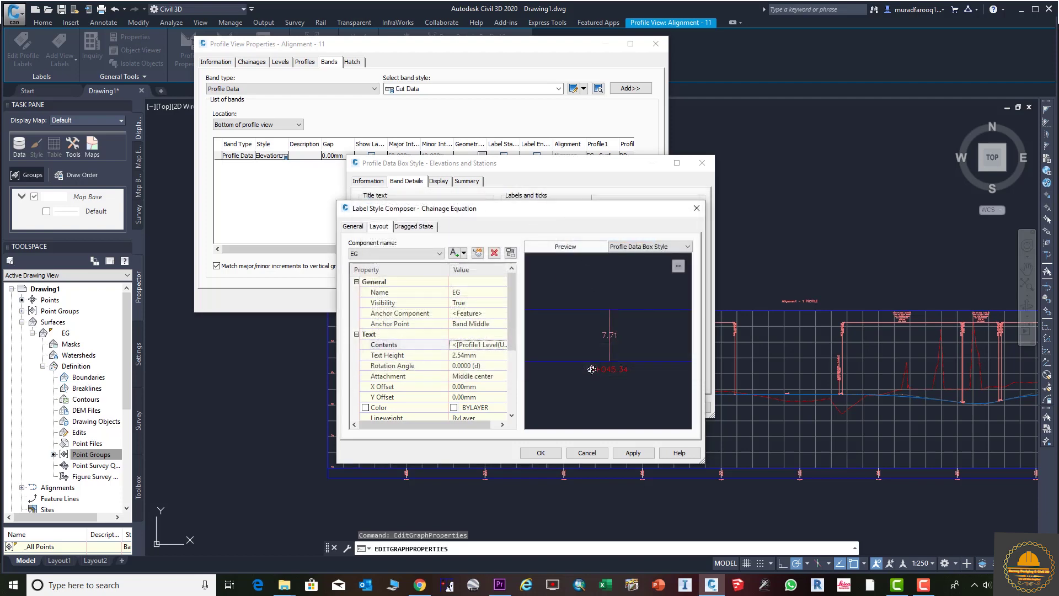
- Set the EG component's text height to 2.5 mm and its rotation angle to 90 degrees
{"action": "left_click", "coordinate": [490, 354]}
{"action": "type", "text": "2"}
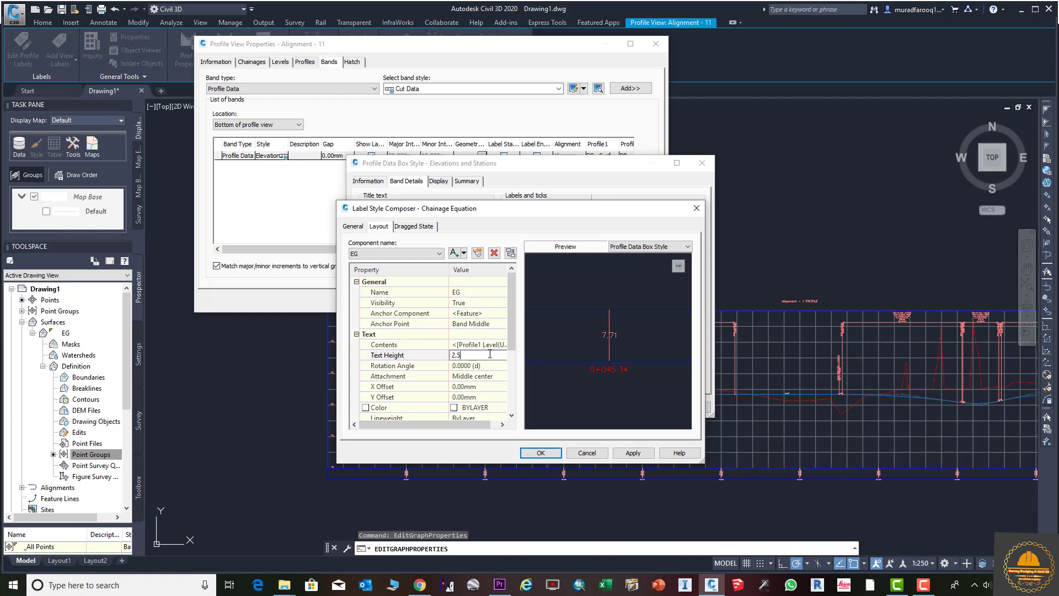
{"action": "type", "text": ".5"}
{"action": "left_click", "coordinate": [489, 366]}
{"action": "type", "text": "90"}
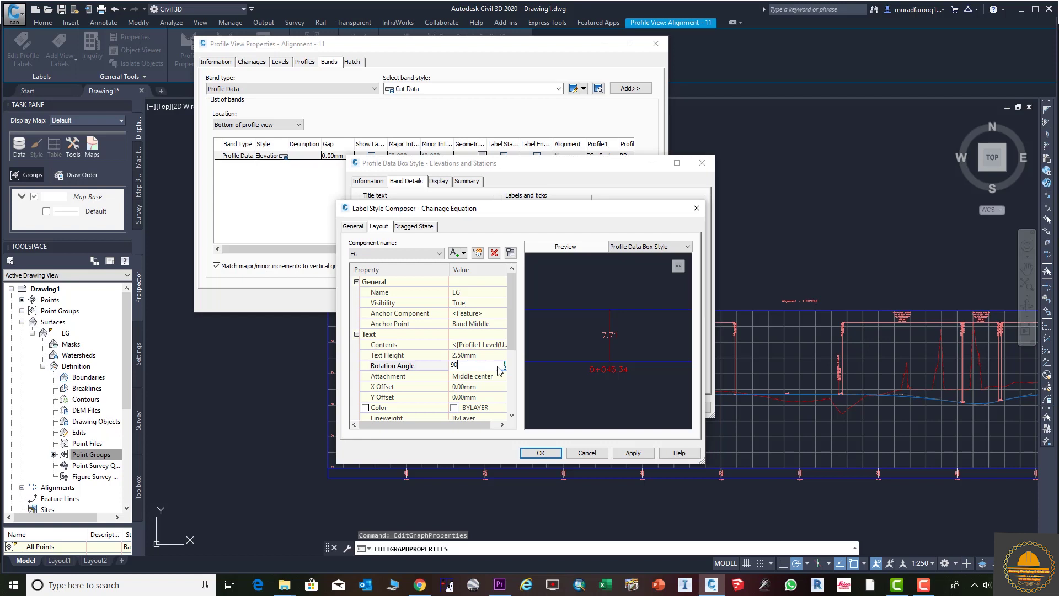
- Attach the EG text at Bottom center with an X offset of -0.75 mm
{"action": "left_click", "coordinate": [478, 376]}
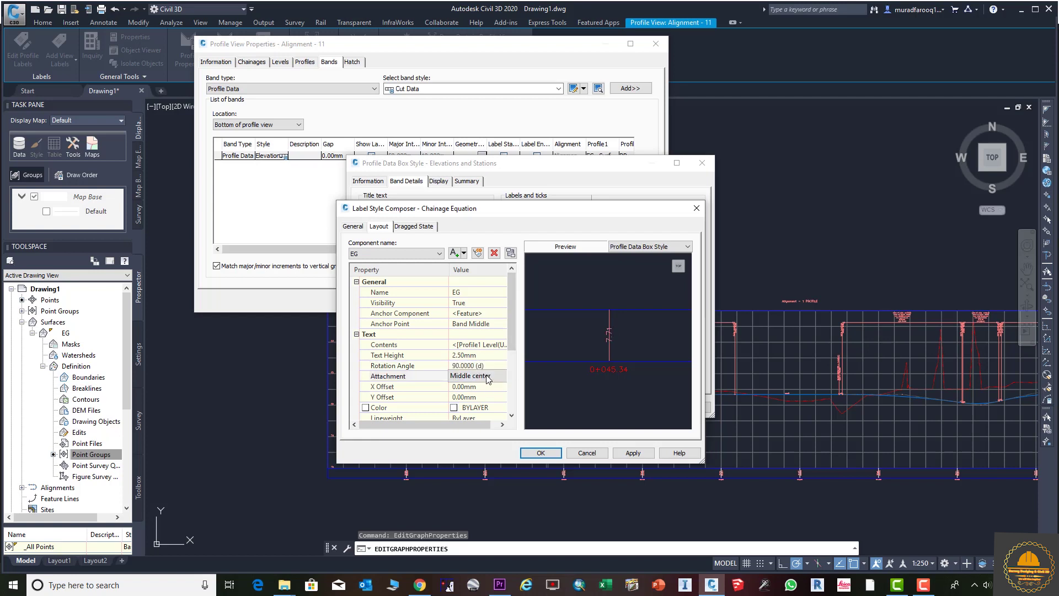
{"action": "left_click", "coordinate": [479, 376]}
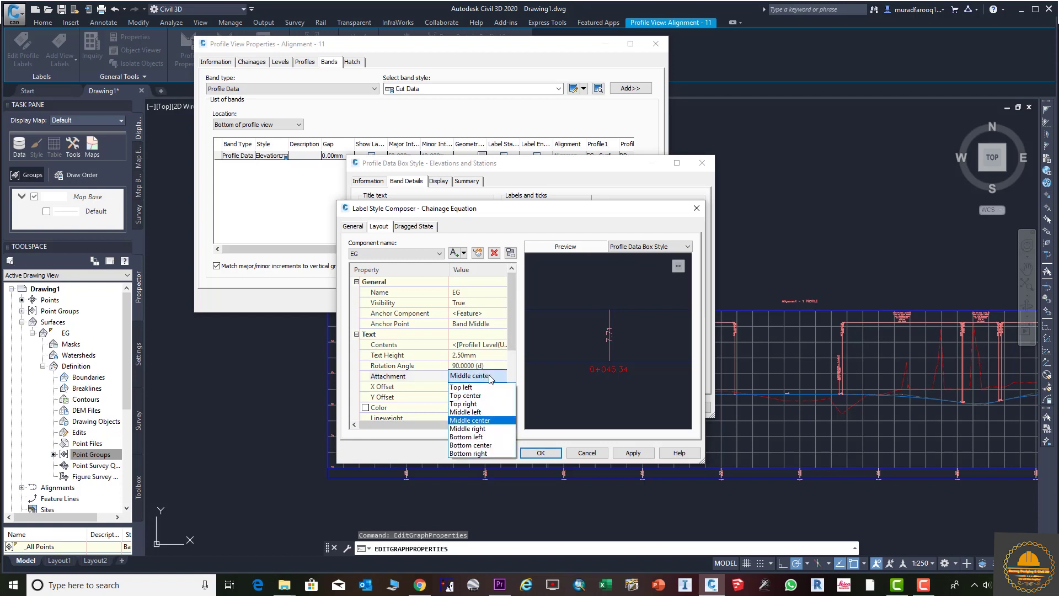
{"action": "left_click", "coordinate": [483, 445]}
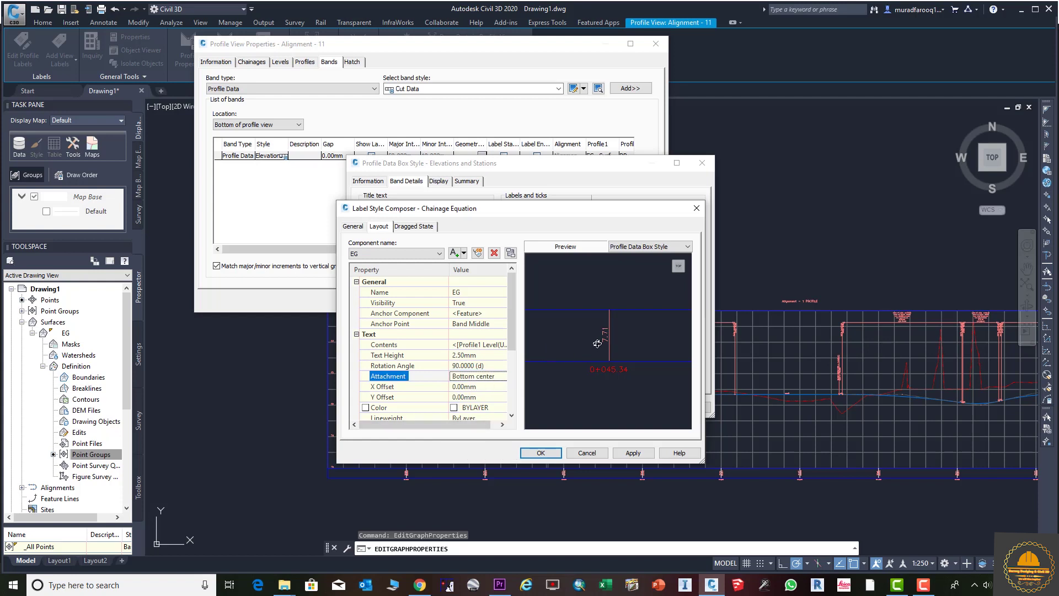
{"action": "left_click", "coordinate": [480, 387]}
{"action": "type", "text": "-0.75"}
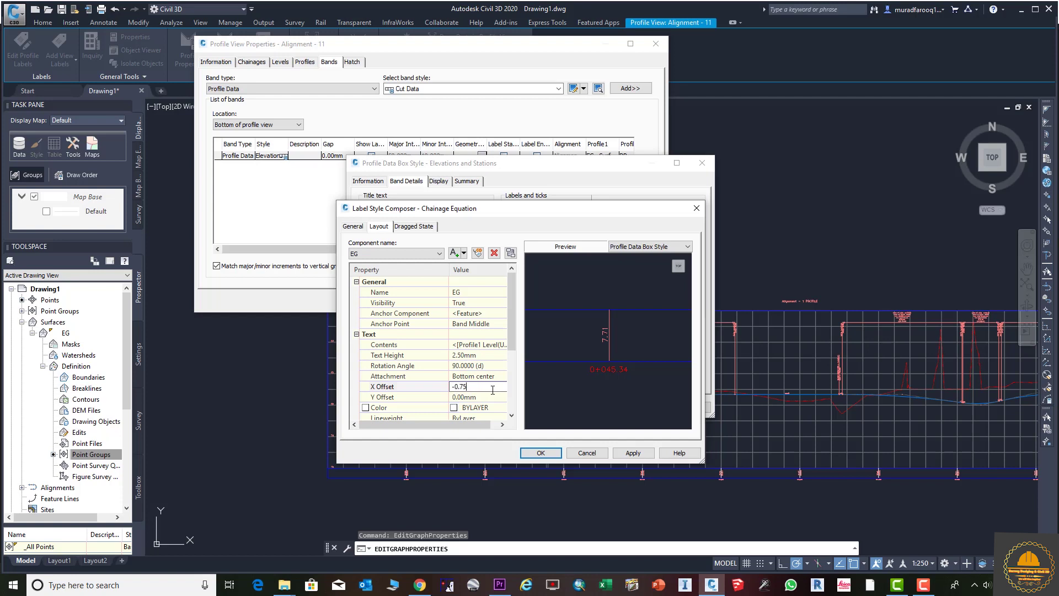
- Colour the EG text component yellow
{"action": "left_click", "coordinate": [491, 408]}
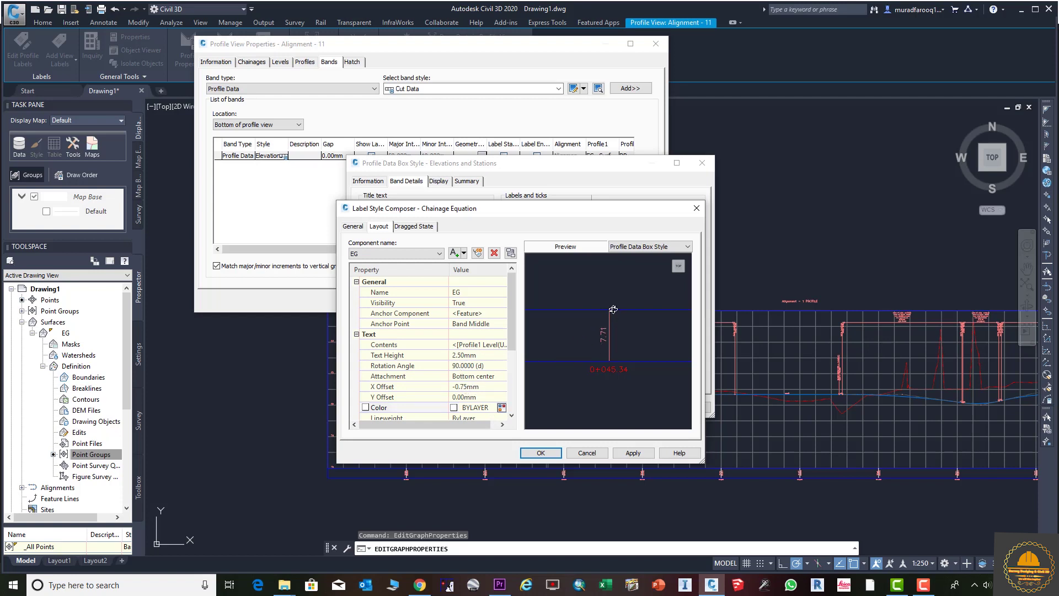
{"action": "left_click", "coordinate": [501, 408]}
{"action": "left_click", "coordinate": [453, 316]}
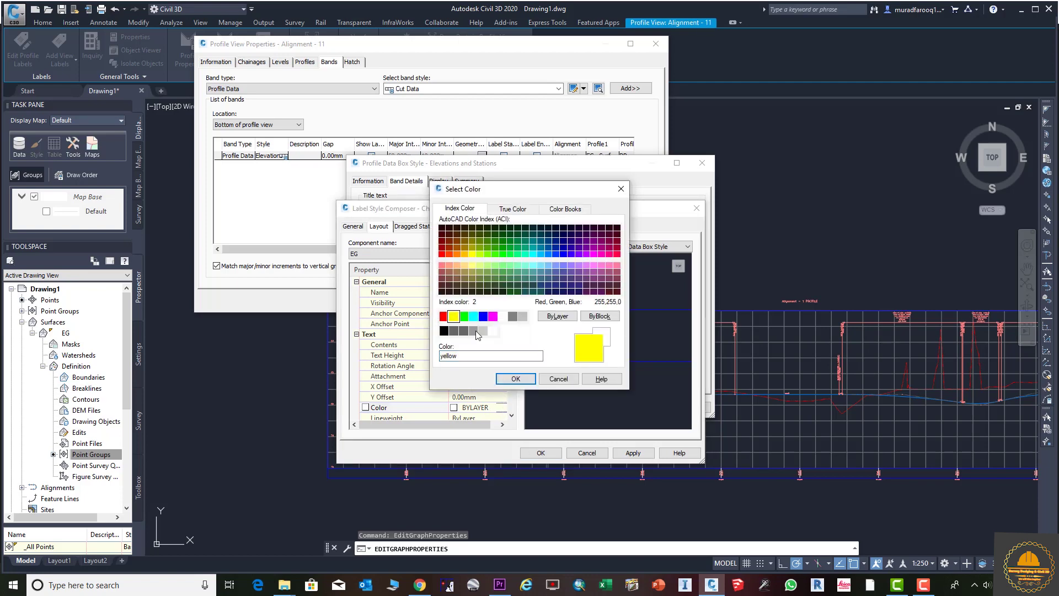
{"action": "left_click", "coordinate": [515, 378]}
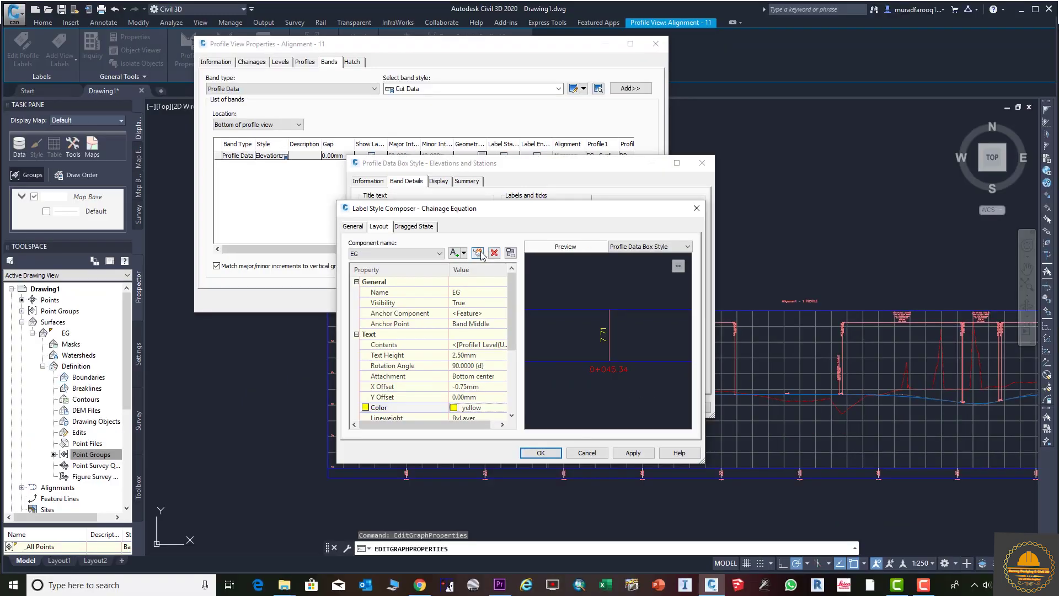
- Copy the EG text component of the Chainage Equation label and name the copy FG
{"action": "left_click", "coordinate": [478, 253]}
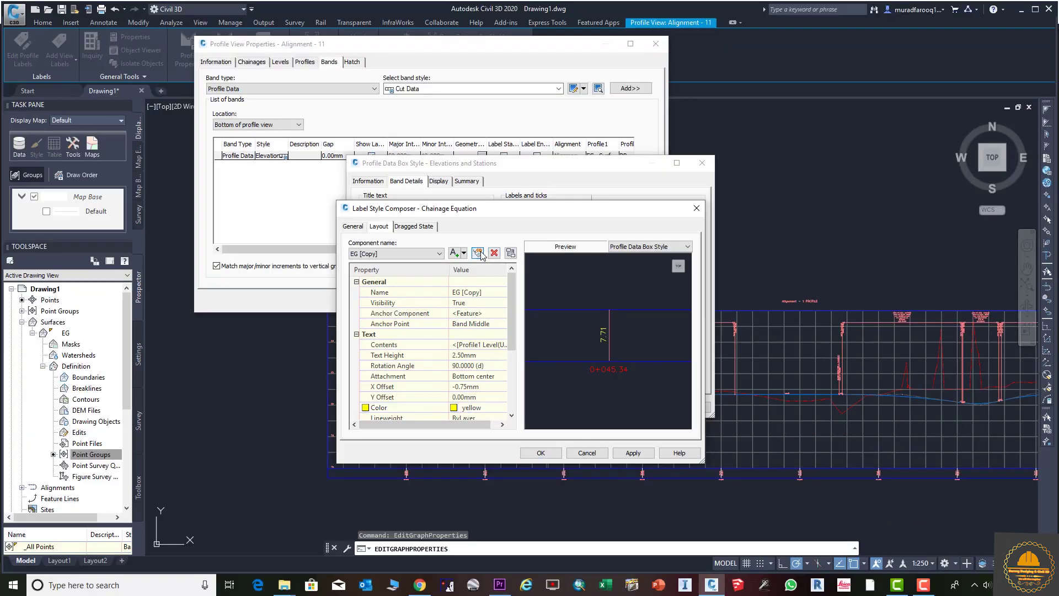
{"action": "left_click", "coordinate": [488, 292]}
{"action": "key", "text": "BackSpace"}
{"action": "type", "text": "FG"}
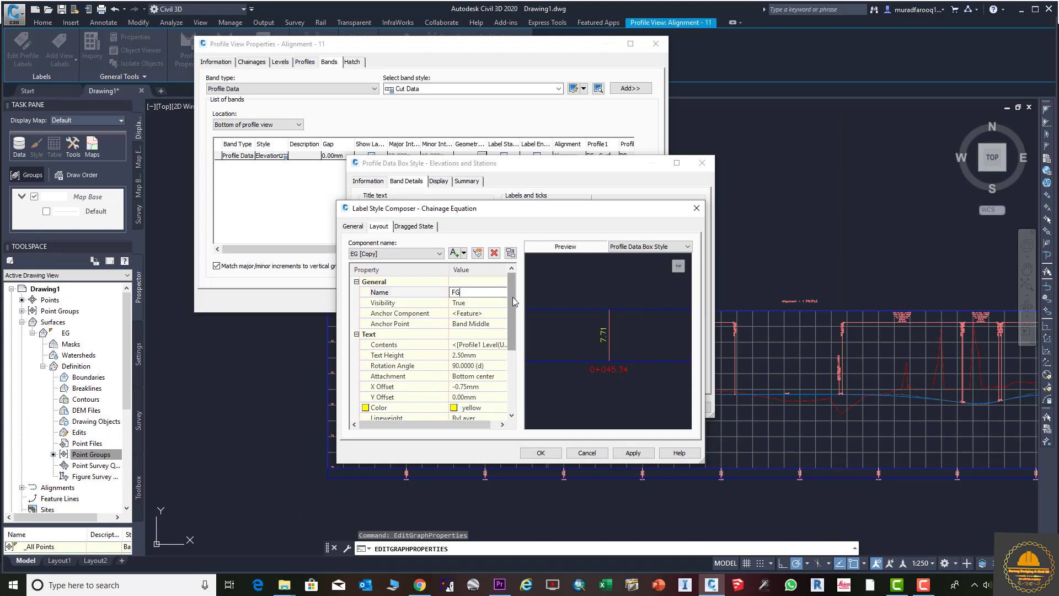
{"action": "left_click", "coordinate": [494, 328]}
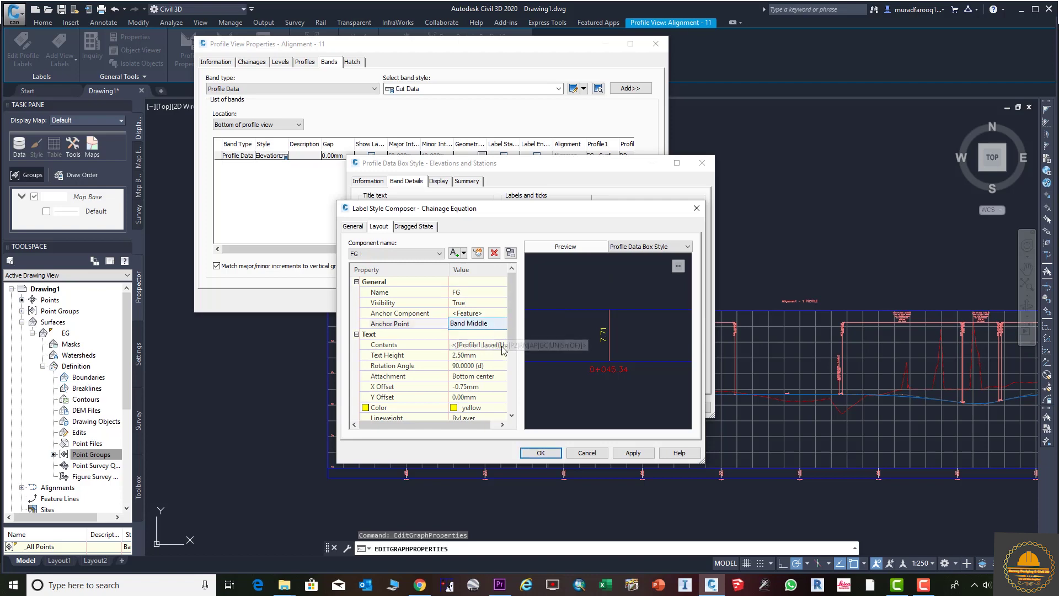
- Replace the contents of the FG text component with the Profile2 Level property at 0.01 precision
{"action": "left_click", "coordinate": [496, 345]}
{"action": "left_click", "coordinate": [503, 345]}
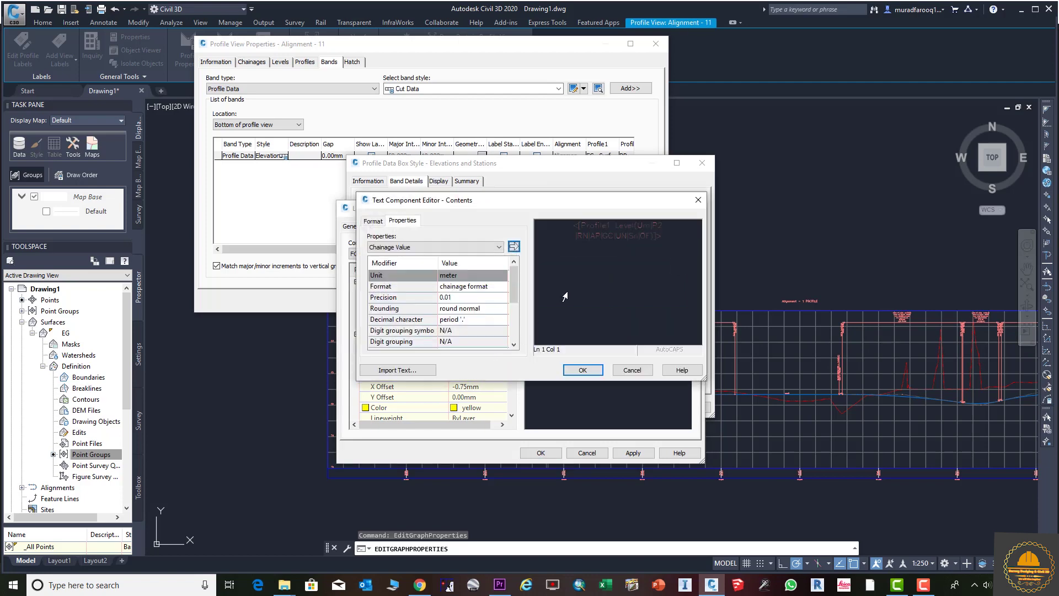
{"action": "left_click_drag", "start_coordinate": [672, 237], "coordinate": [573, 221]}
{"action": "key", "text": "Delete"}
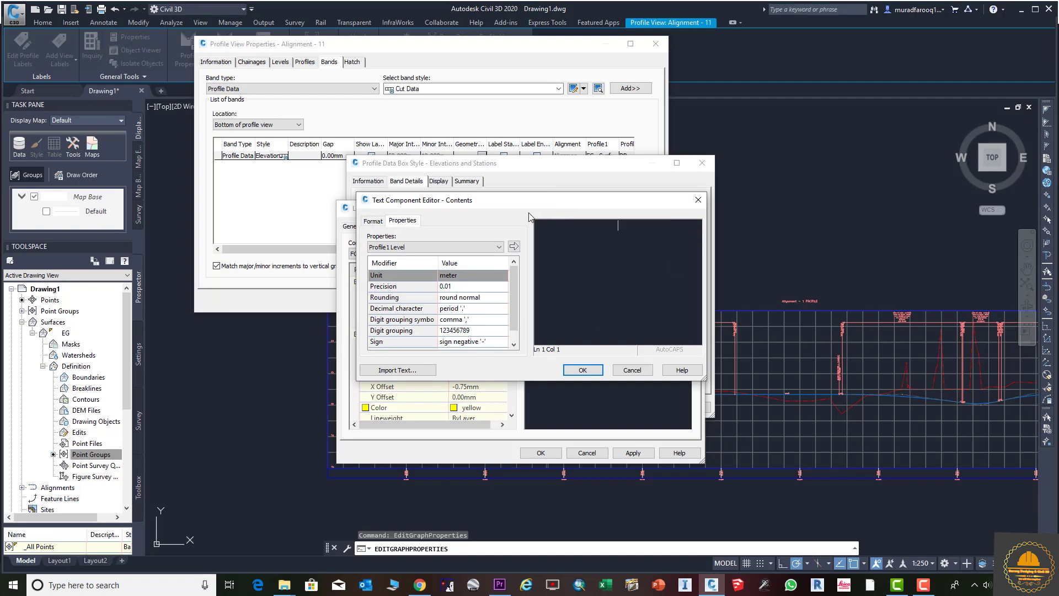
{"action": "left_click", "coordinate": [499, 247]}
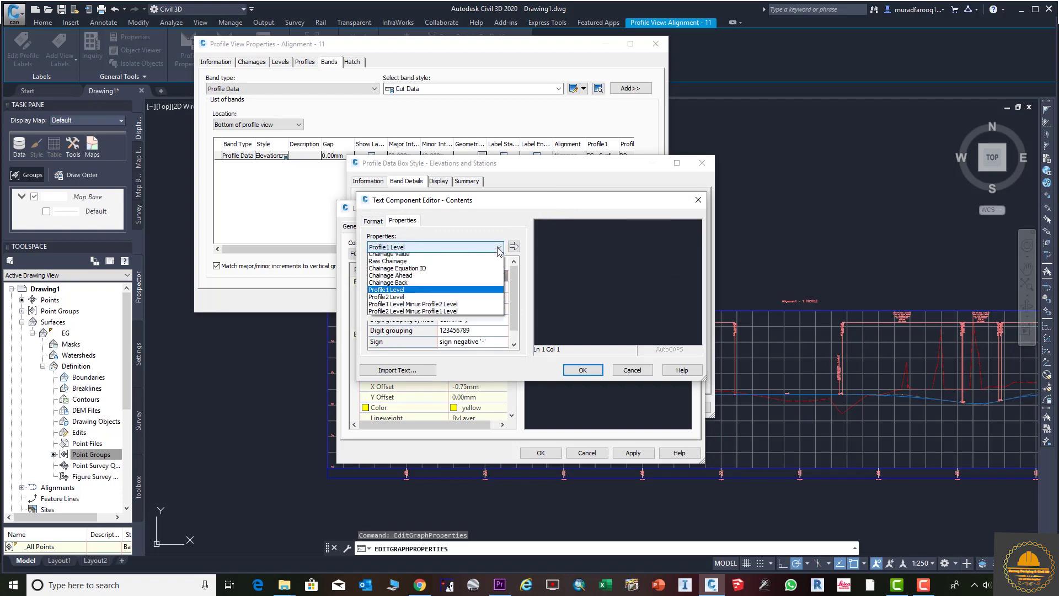
{"action": "left_click", "coordinate": [389, 301]}
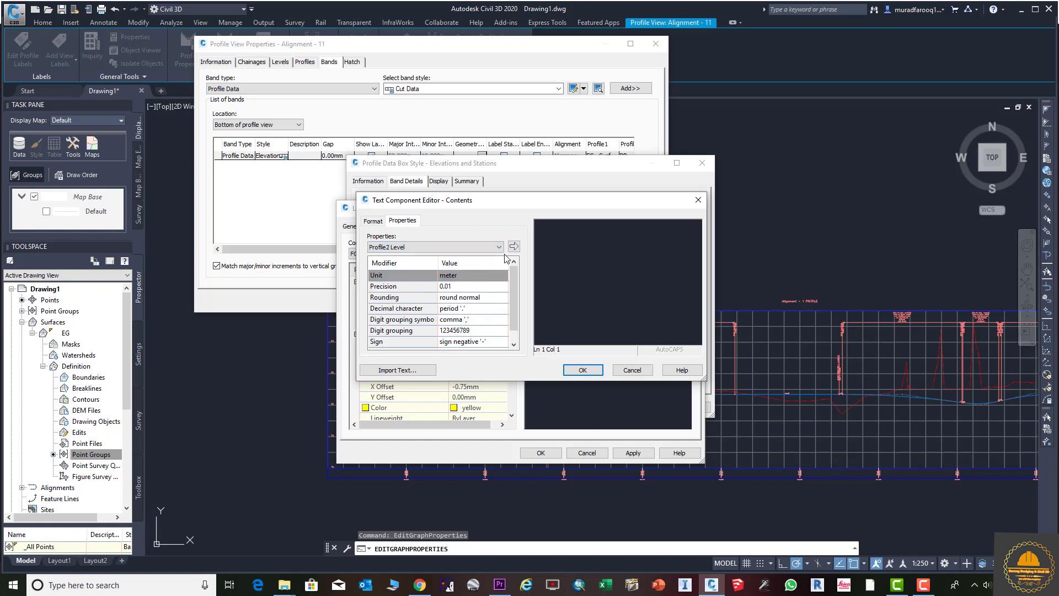
{"action": "left_click", "coordinate": [514, 246]}
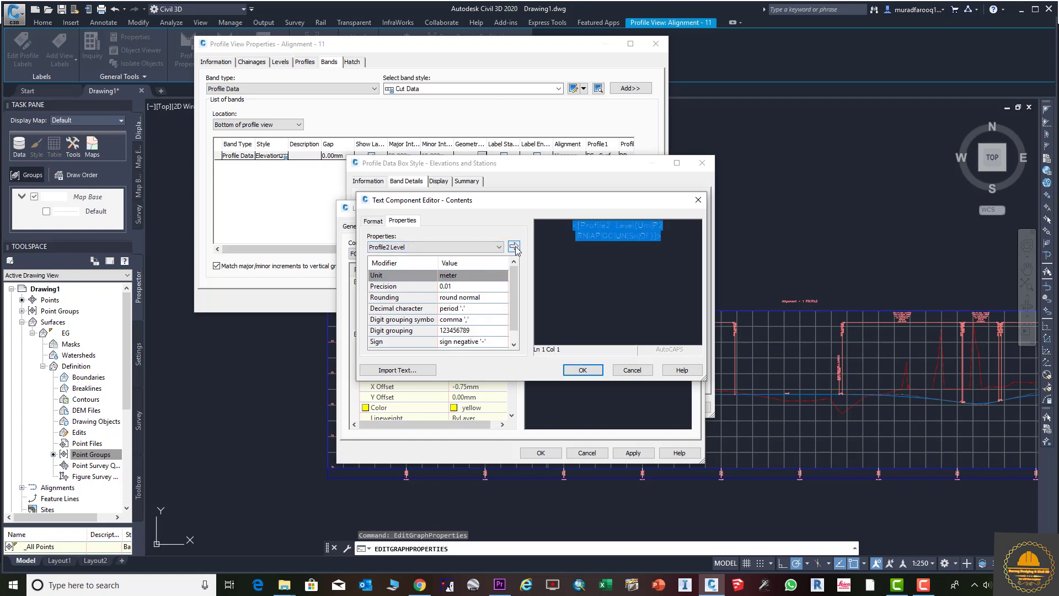
{"action": "left_click", "coordinate": [479, 284]}
{"action": "left_click", "coordinate": [466, 286]}
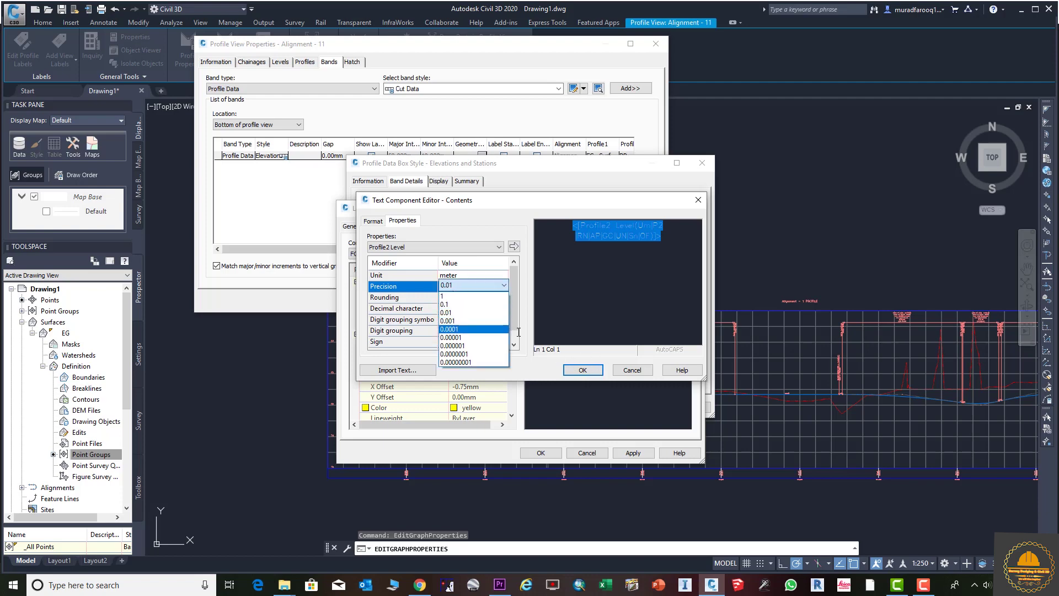
{"action": "key", "text": "Up"}
{"action": "key", "text": "Return"}
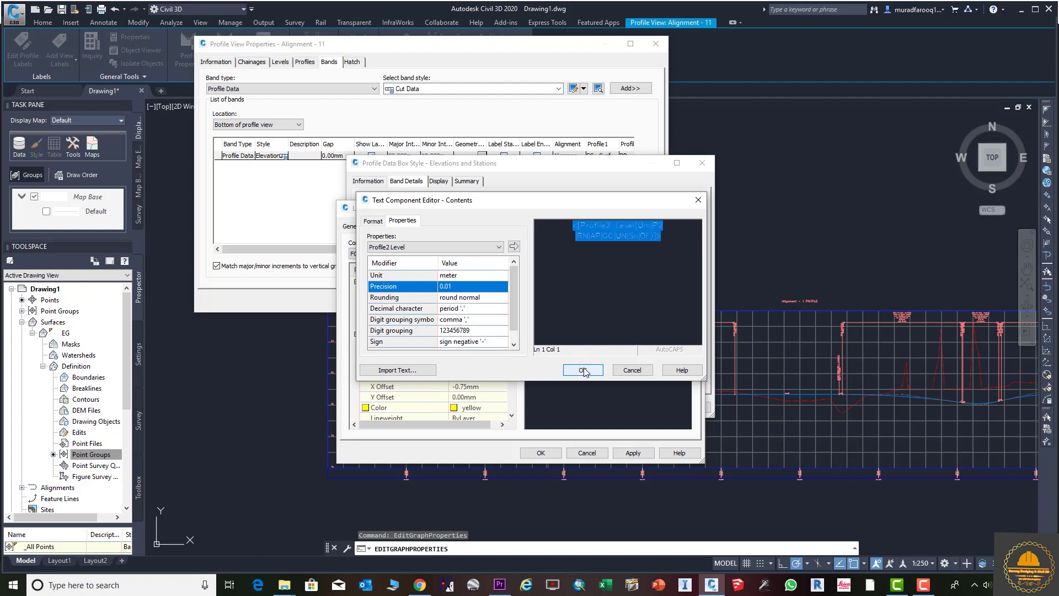
{"action": "left_click", "coordinate": [583, 370]}
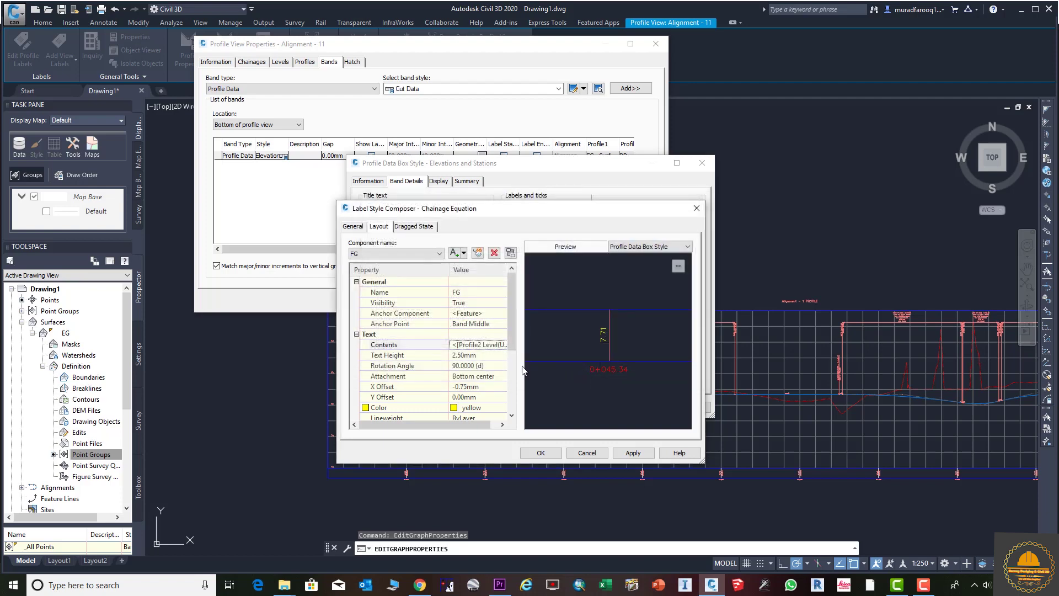
- Attach the FG text at Top center with an X offset of 0.75 mm
{"action": "left_click", "coordinate": [495, 356]}
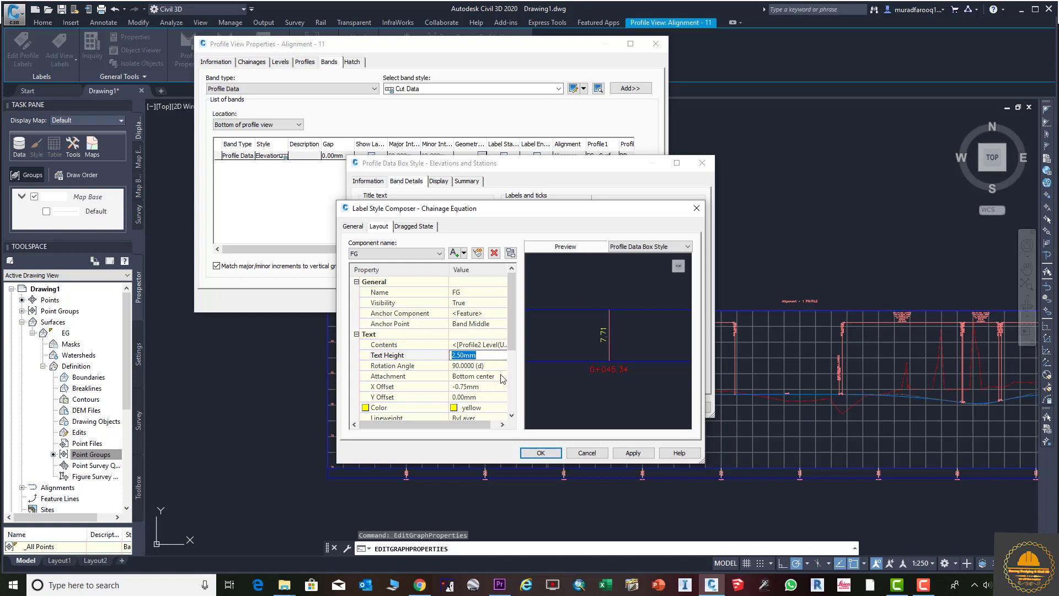
{"action": "left_click", "coordinate": [503, 378]}
{"action": "left_click", "coordinate": [503, 378]}
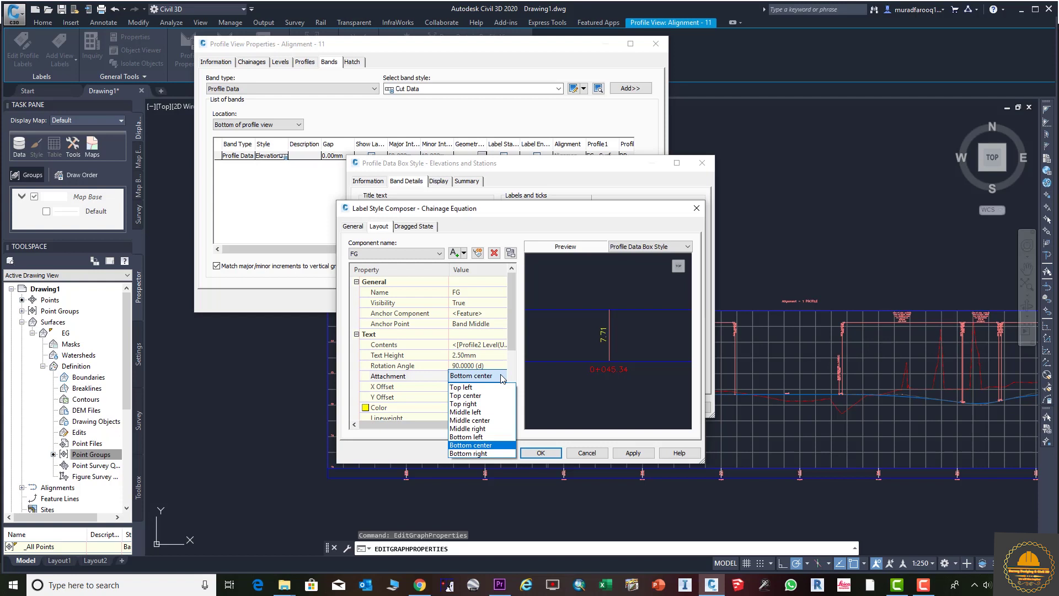
{"action": "left_click", "coordinate": [478, 396]}
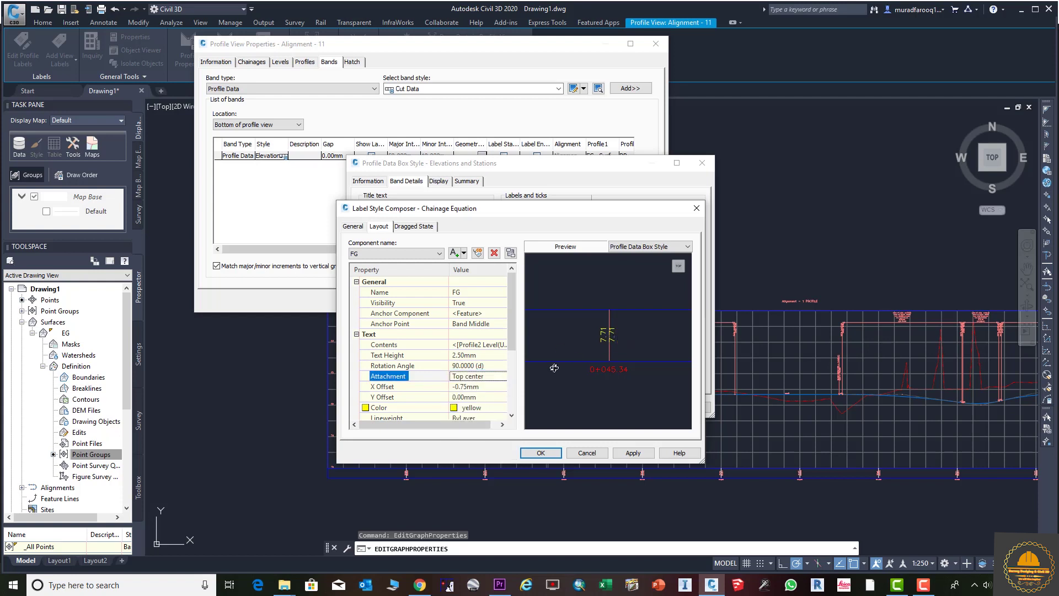
{"action": "left_click", "coordinate": [485, 388]}
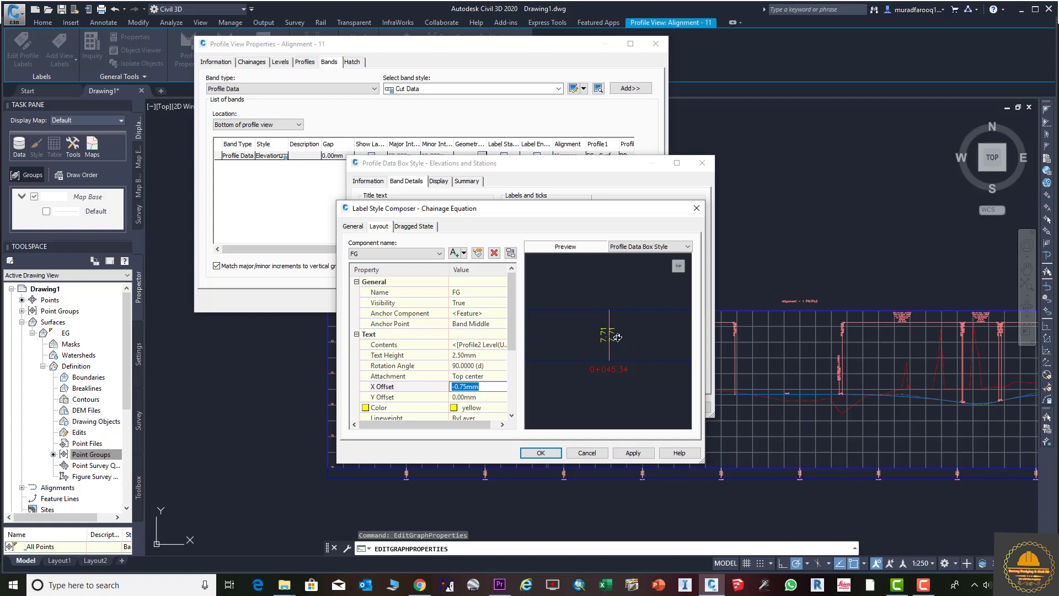
{"action": "scroll", "coordinate": [619, 326], "scroll_direction": "up", "scroll_amount": 5}
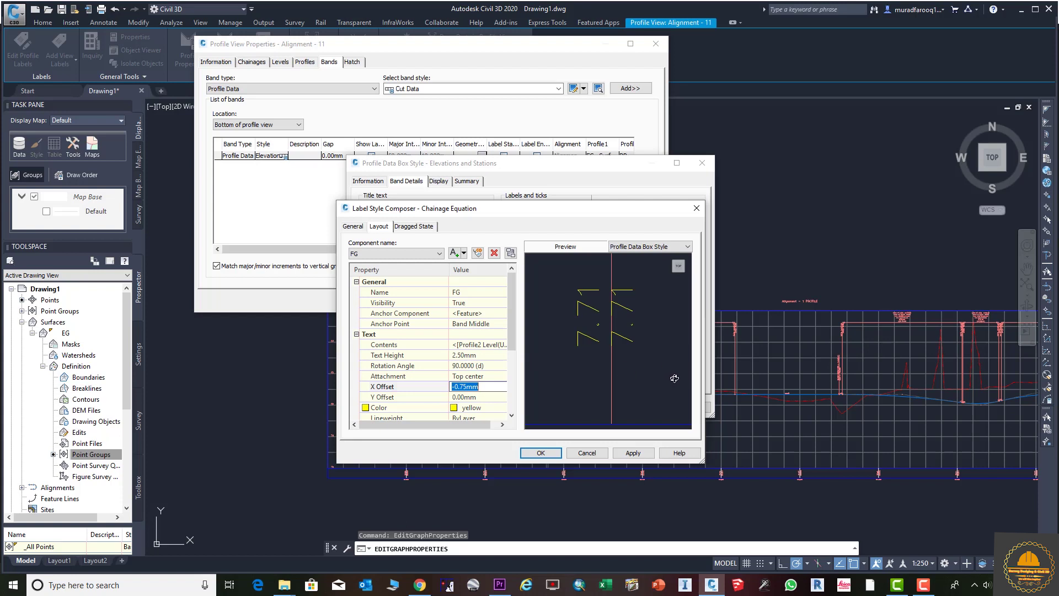
{"action": "type", "text": "-"}
- Colour the FG text component magenta
{"action": "left_click", "coordinate": [489, 411]}
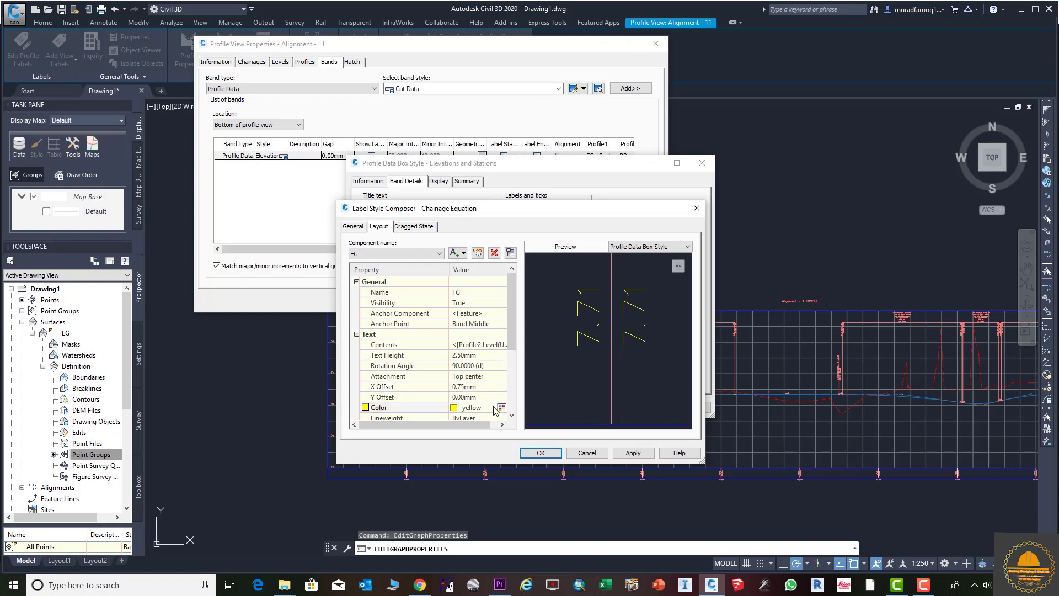
{"action": "left_click", "coordinate": [501, 407]}
{"action": "left_click", "coordinate": [474, 316]}
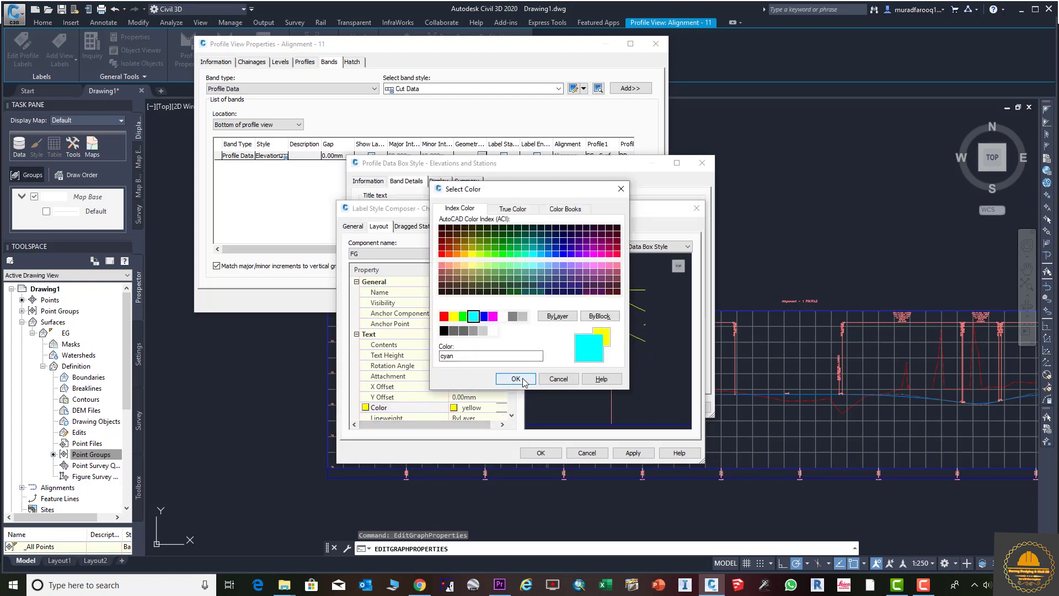
{"action": "left_click", "coordinate": [493, 316]}
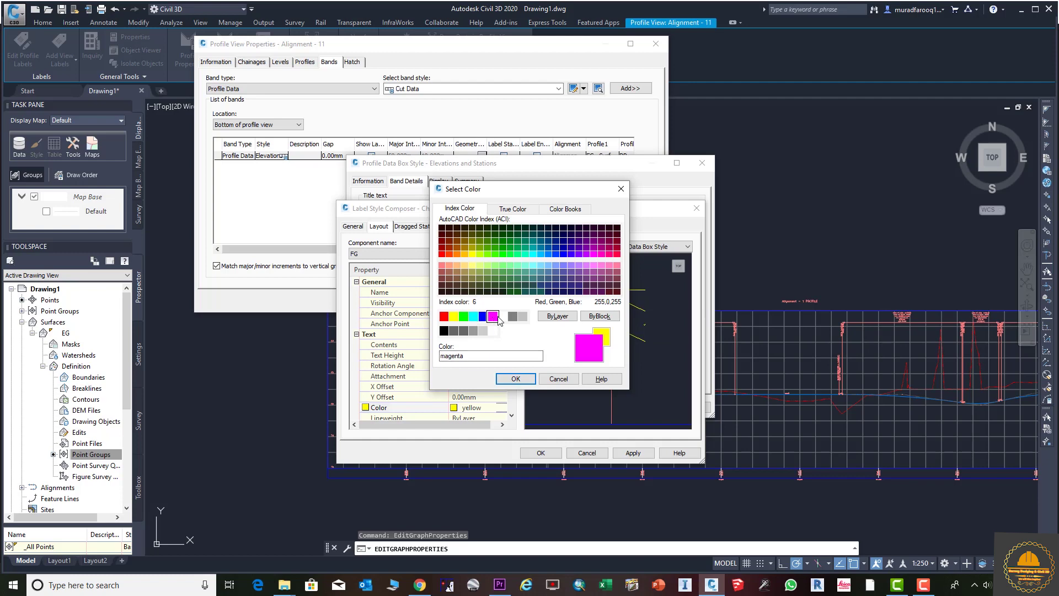
{"action": "left_click", "coordinate": [516, 379]}
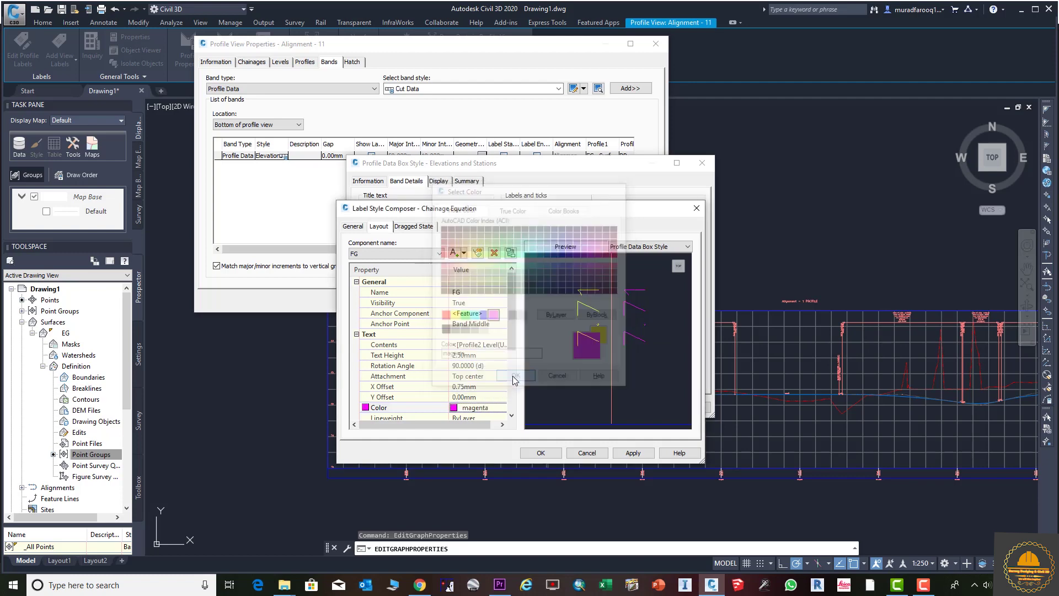
- Apply the Chainage Equation label, the Elevations and Stations band style and the profile view properties, closing all their dialogs
{"action": "left_click", "coordinate": [632, 453]}
{"action": "left_click", "coordinate": [541, 453]}
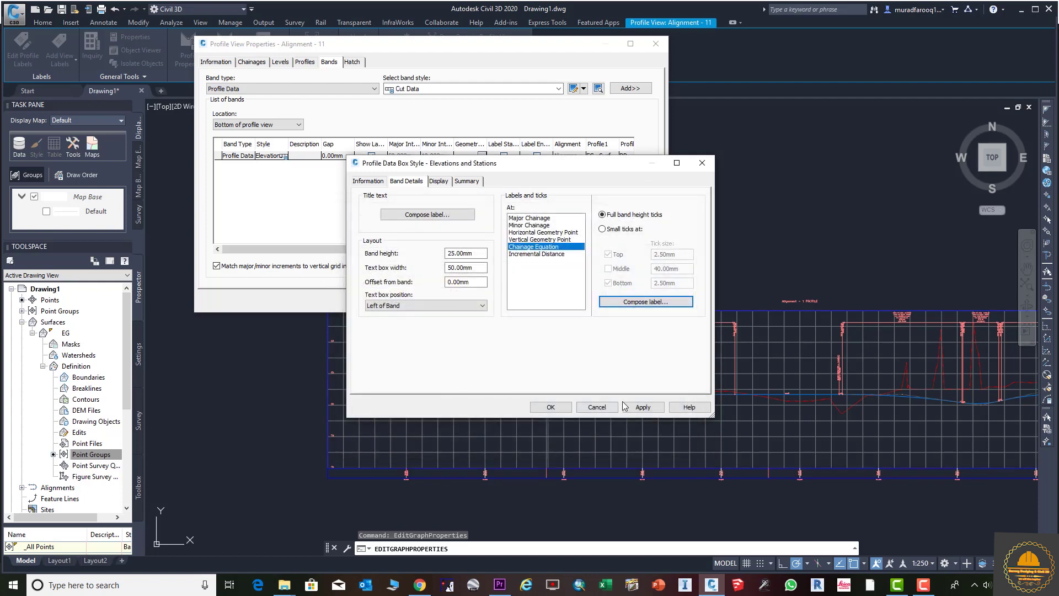
{"action": "left_click", "coordinate": [646, 408]}
{"action": "left_click", "coordinate": [553, 407]}
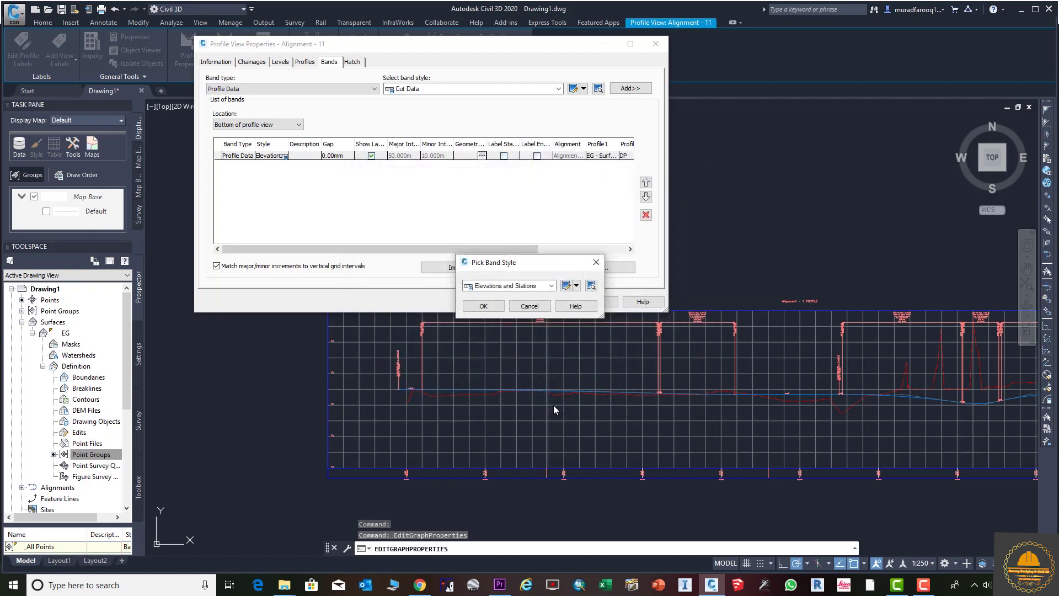
{"action": "left_click", "coordinate": [483, 306]}
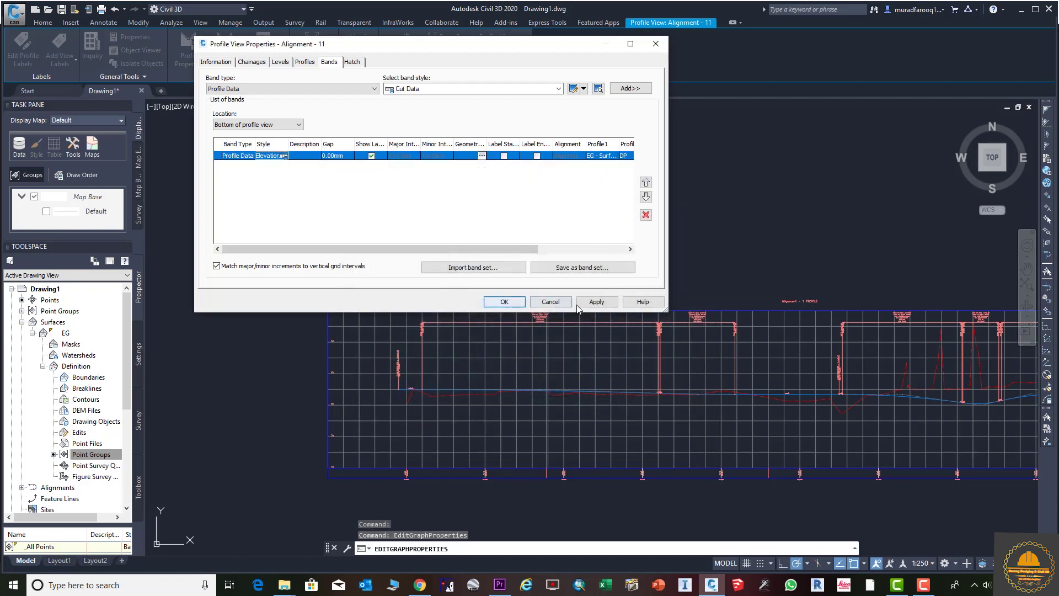
{"action": "left_click", "coordinate": [597, 302]}
{"action": "left_click", "coordinate": [504, 302]}
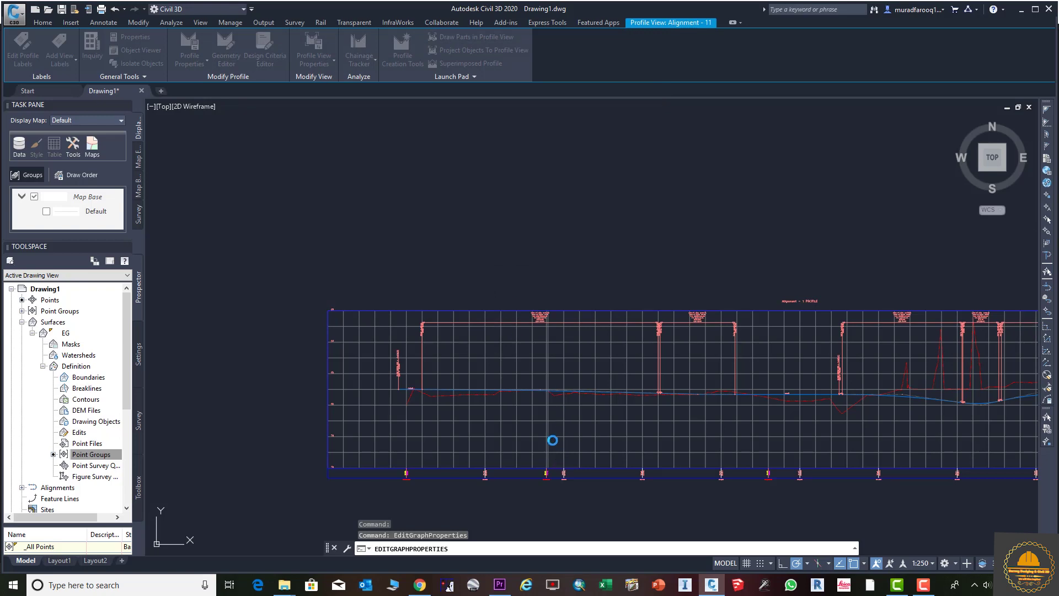
- Examine the chainage and level labels at the chainage equations near the start of the profile view's bottom band
{"action": "scroll", "coordinate": [566, 449], "scroll_direction": "up", "scroll_amount": 8}
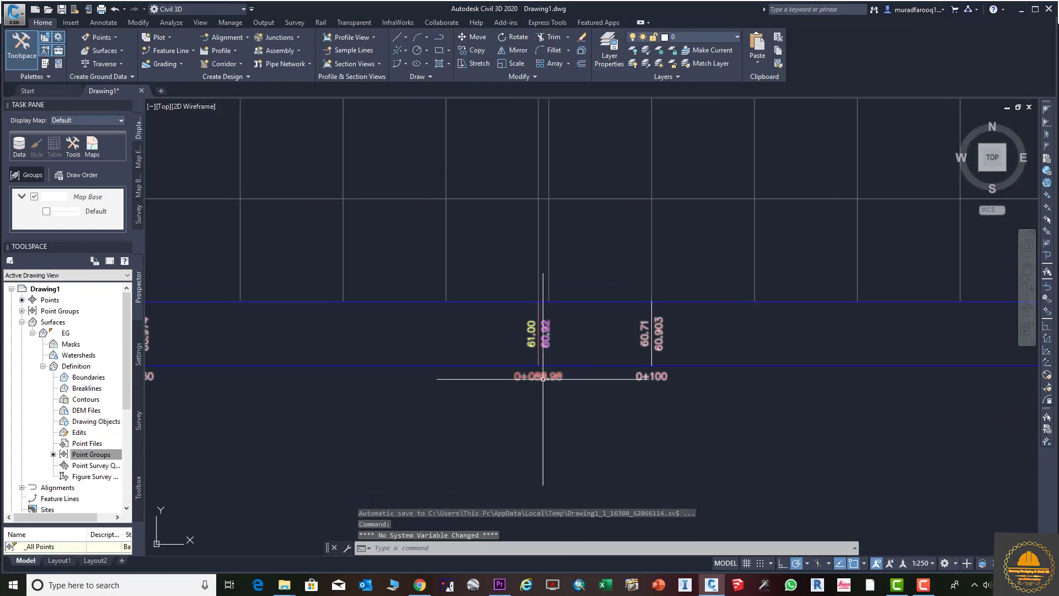
{"action": "scroll", "coordinate": [537, 335], "scroll_direction": "down", "scroll_amount": 2}
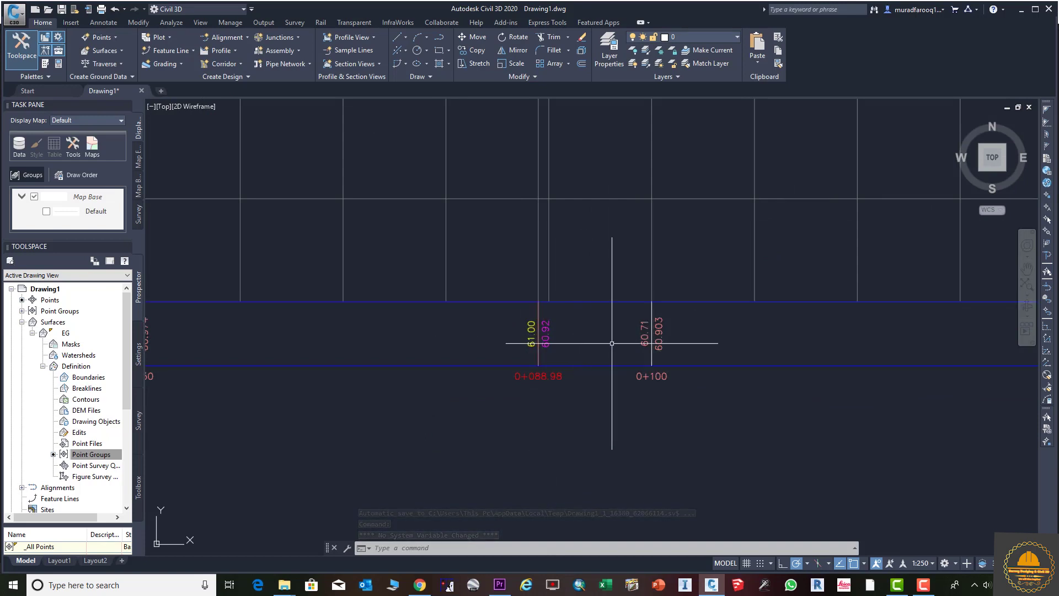
{"action": "scroll", "coordinate": [633, 359], "scroll_direction": "down", "scroll_amount": 3}
{"action": "scroll", "coordinate": [586, 376], "scroll_direction": "down", "scroll_amount": 2}
{"action": "scroll", "coordinate": [587, 367], "scroll_direction": "up", "scroll_amount": 6}
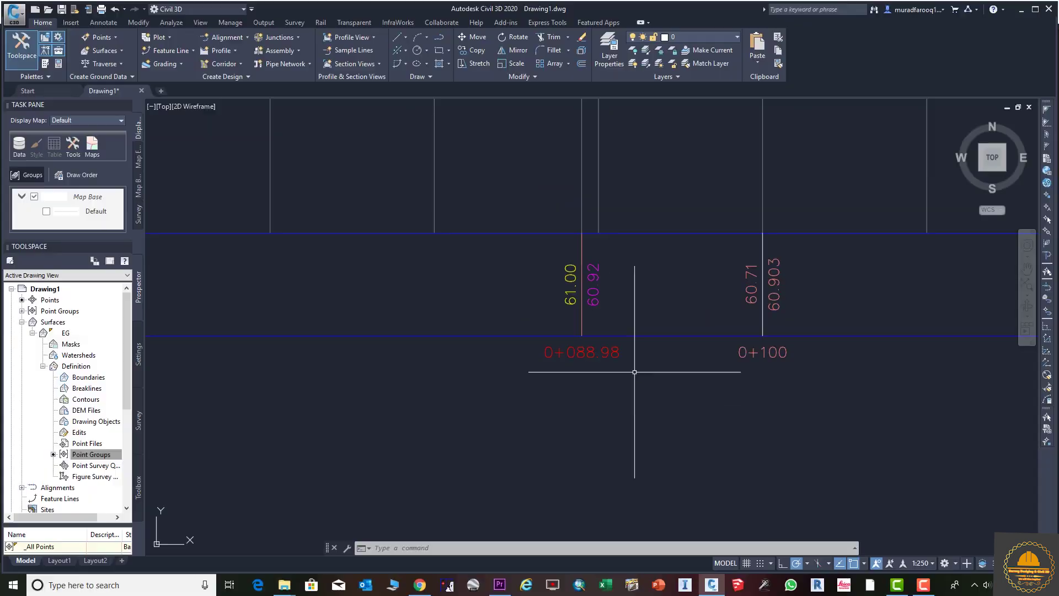
{"action": "scroll", "coordinate": [635, 414], "scroll_direction": "down", "scroll_amount": 6}
{"action": "scroll", "coordinate": [447, 426], "scroll_direction": "up", "scroll_amount": 5}
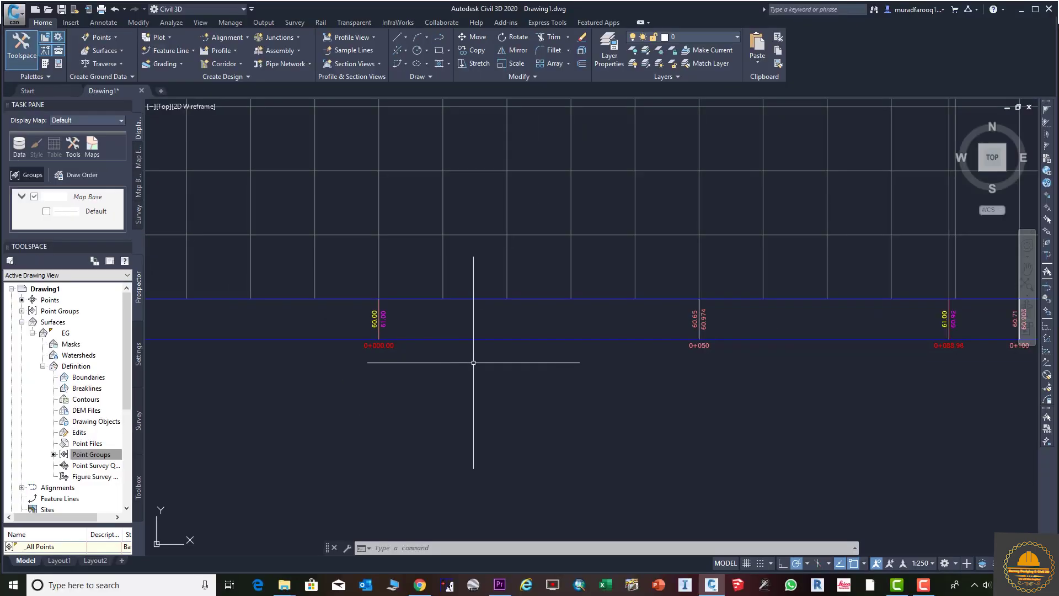
- Inspect the station equation labels along the alignment in plan to compare their chainages with the band labels
{"action": "scroll", "coordinate": [536, 399], "scroll_direction": "down", "scroll_amount": 8}
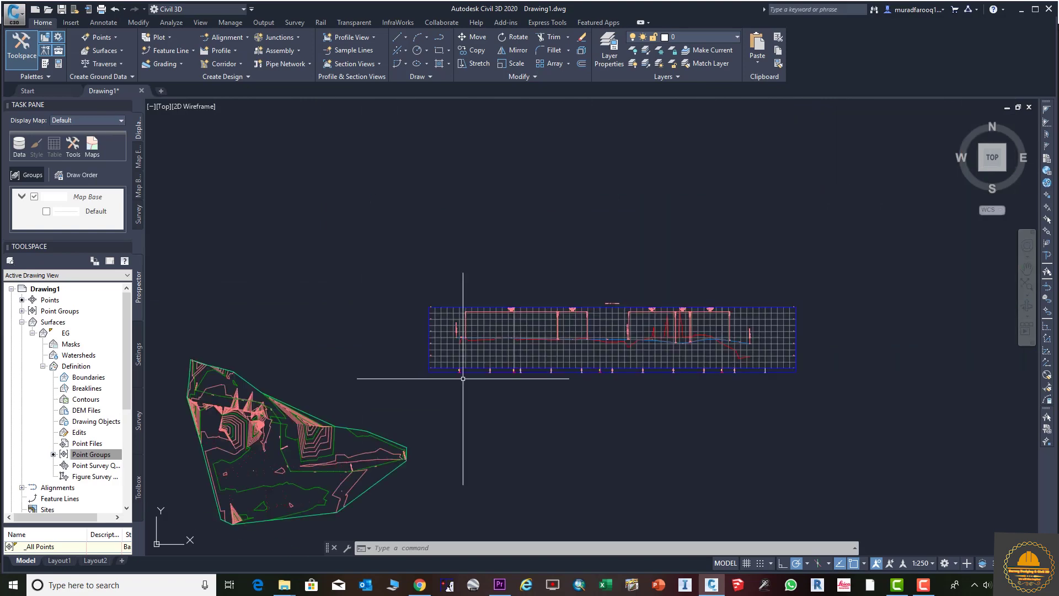
{"action": "middle_click_drag", "start_coordinate": [396, 406], "coordinate": [596, 408]}
{"action": "scroll", "coordinate": [496, 424], "scroll_direction": "up", "scroll_amount": 10}
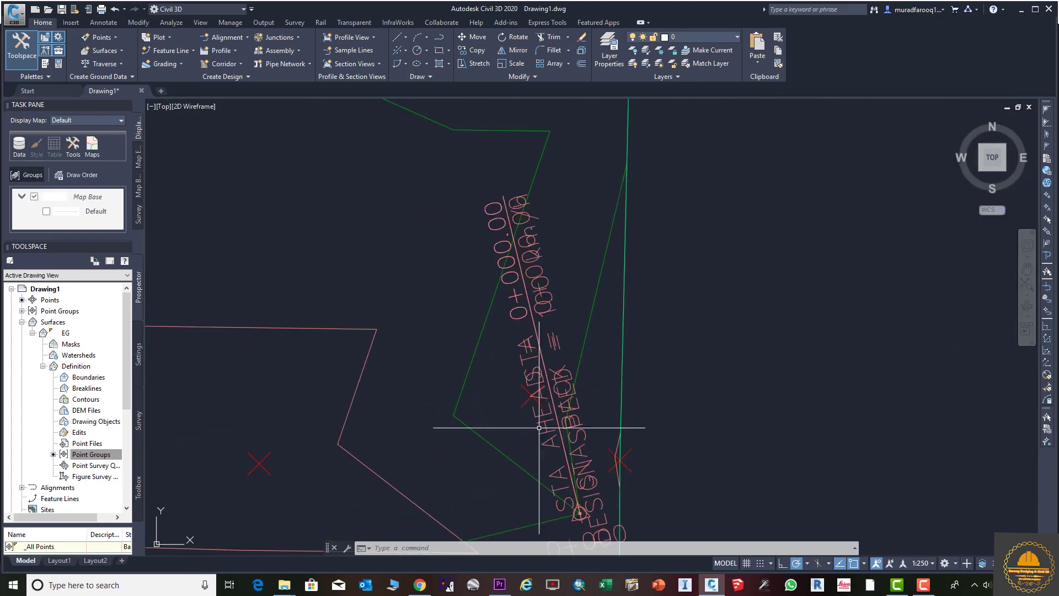
{"action": "scroll", "coordinate": [553, 421], "scroll_direction": "down", "scroll_amount": 8}
{"action": "middle_click_drag", "start_coordinate": [432, 440], "coordinate": [580, 414]}
{"action": "scroll", "coordinate": [581, 414], "scroll_direction": "up", "scroll_amount": 6}
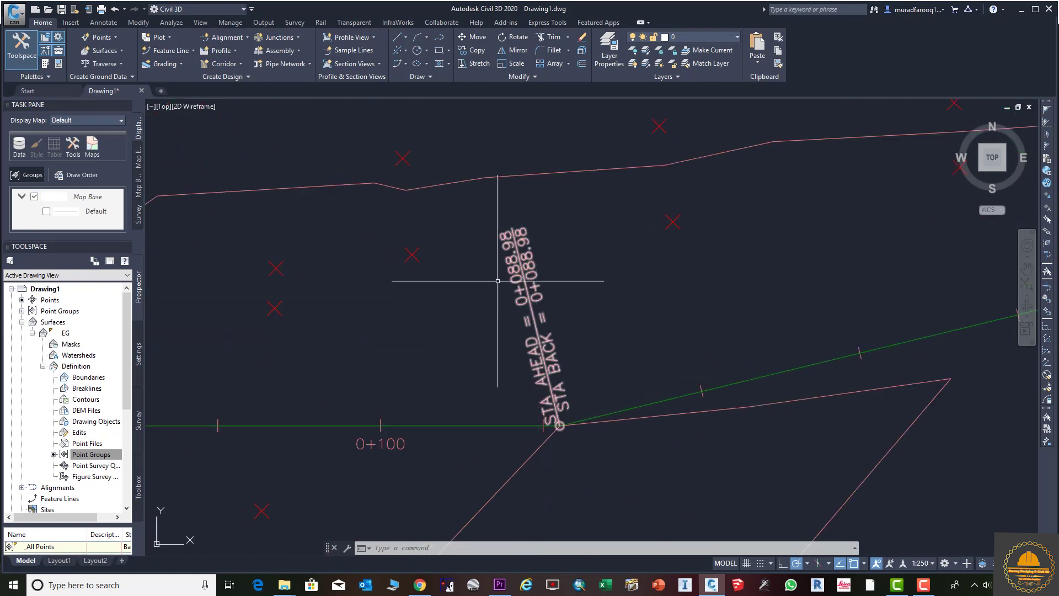
{"action": "scroll", "coordinate": [488, 221], "scroll_direction": "down", "scroll_amount": 3}
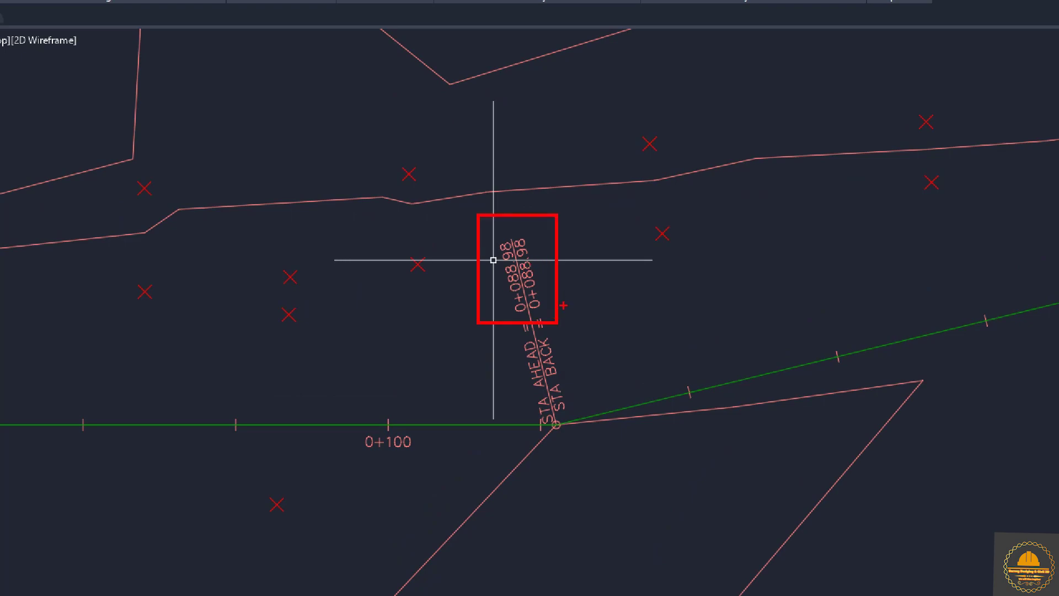
{"action": "scroll", "coordinate": [493, 260], "scroll_direction": "down", "scroll_amount": 6}
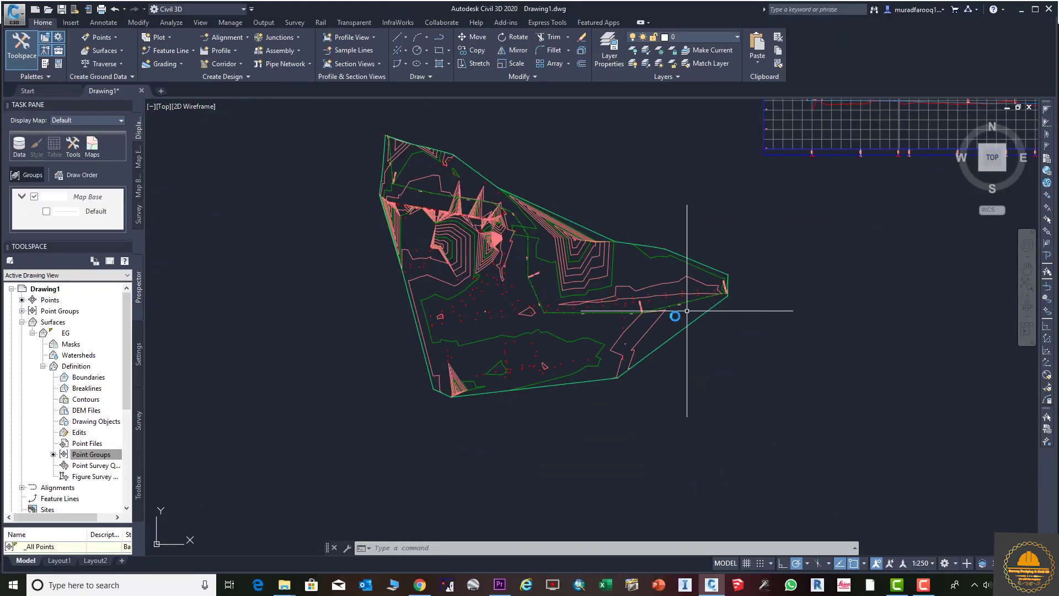
- Check the chainage equation labels further along the profile view band, up to between chainages 0+200 and 0+250
{"action": "scroll", "coordinate": [706, 238], "scroll_direction": "up", "scroll_amount": 10}
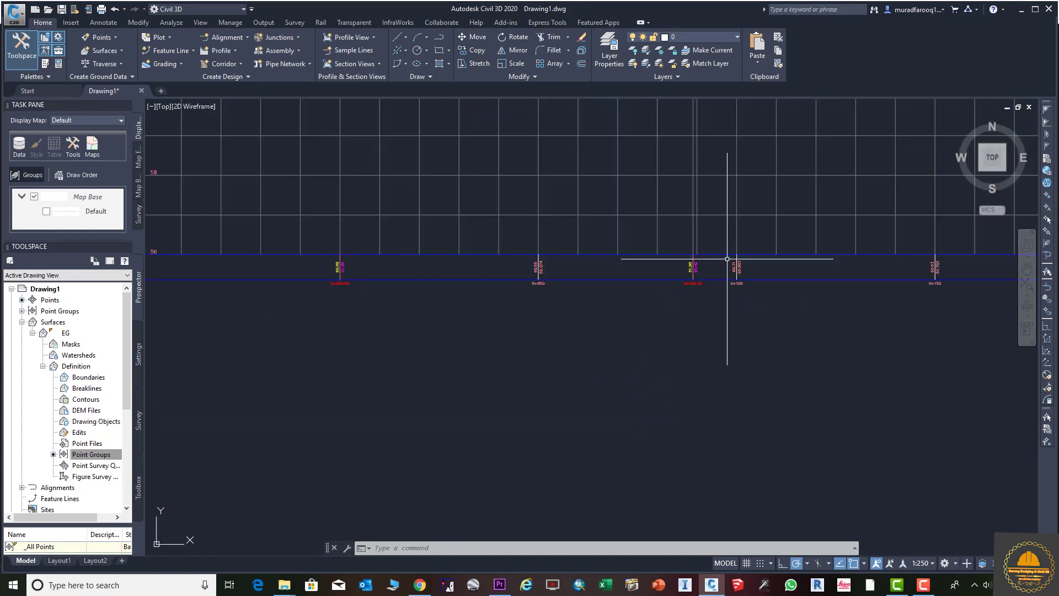
{"action": "scroll", "coordinate": [662, 309], "scroll_direction": "down", "scroll_amount": 2}
{"action": "mouse_move", "coordinate": [675, 308]}
{"action": "middle_mouse_down"}
{"action": "mouse_move", "coordinate": [526, 320]}
{"action": "mouse_move", "coordinate": [422, 313]}
{"action": "middle_mouse_up"}
{"action": "mouse_move", "coordinate": [799, 315]}
{"action": "middle_mouse_down"}
{"action": "mouse_move", "coordinate": [309, 304]}
{"action": "mouse_move", "coordinate": [268, 292]}
{"action": "middle_mouse_up"}
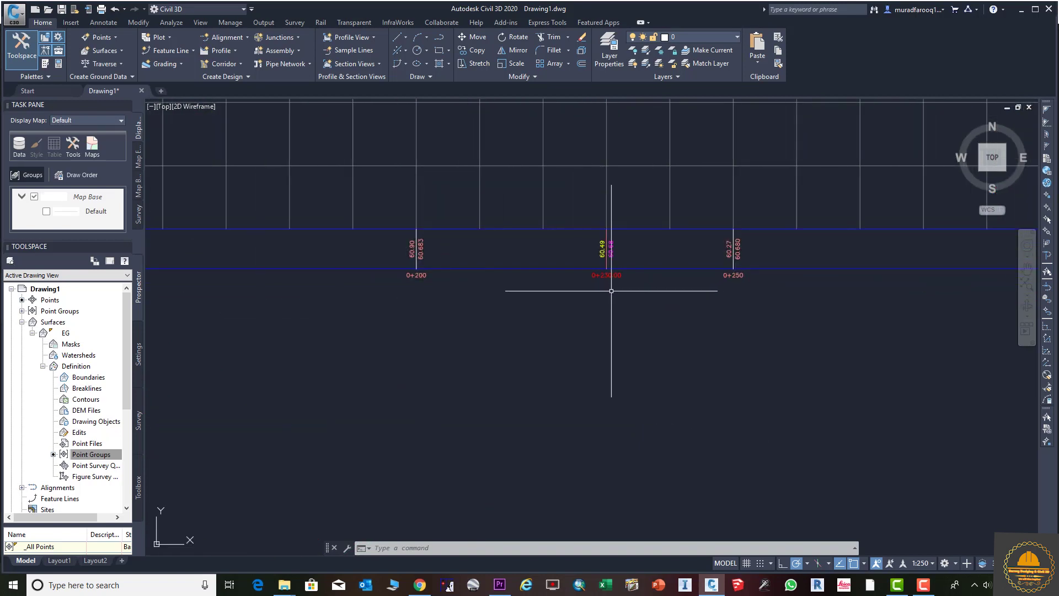
- Examine the station equation labels in plan just before chainages 0+250 and 0+450 on the alignment
{"action": "scroll", "coordinate": [606, 298], "scroll_direction": "up", "scroll_amount": 2}
{"action": "scroll", "coordinate": [621, 315], "scroll_direction": "down", "scroll_amount": 8}
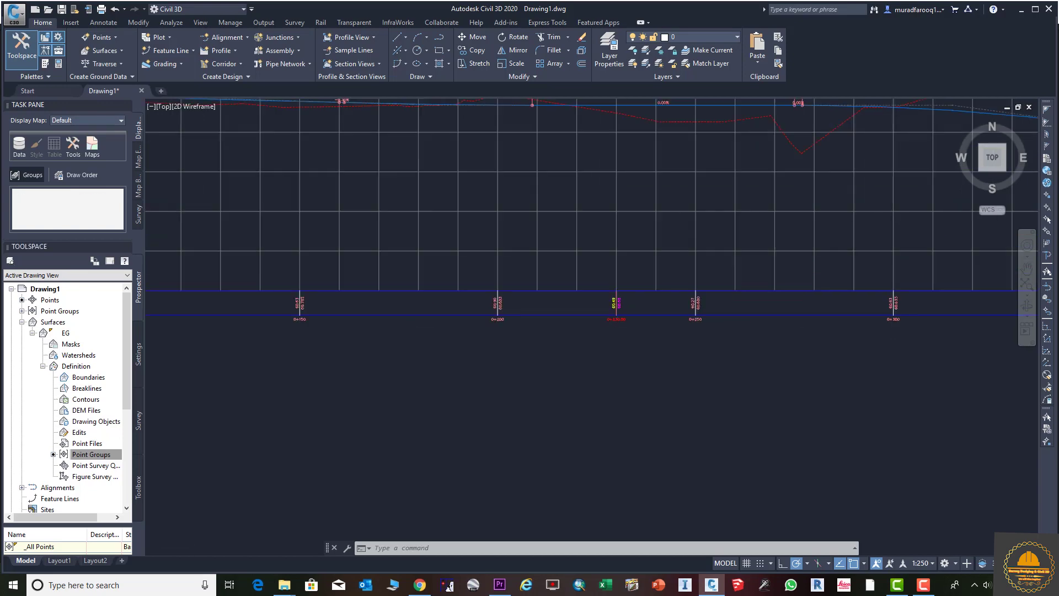
{"action": "scroll", "coordinate": [461, 386], "scroll_direction": "down", "scroll_amount": 3}
{"action": "scroll", "coordinate": [567, 390], "scroll_direction": "up", "scroll_amount": 4}
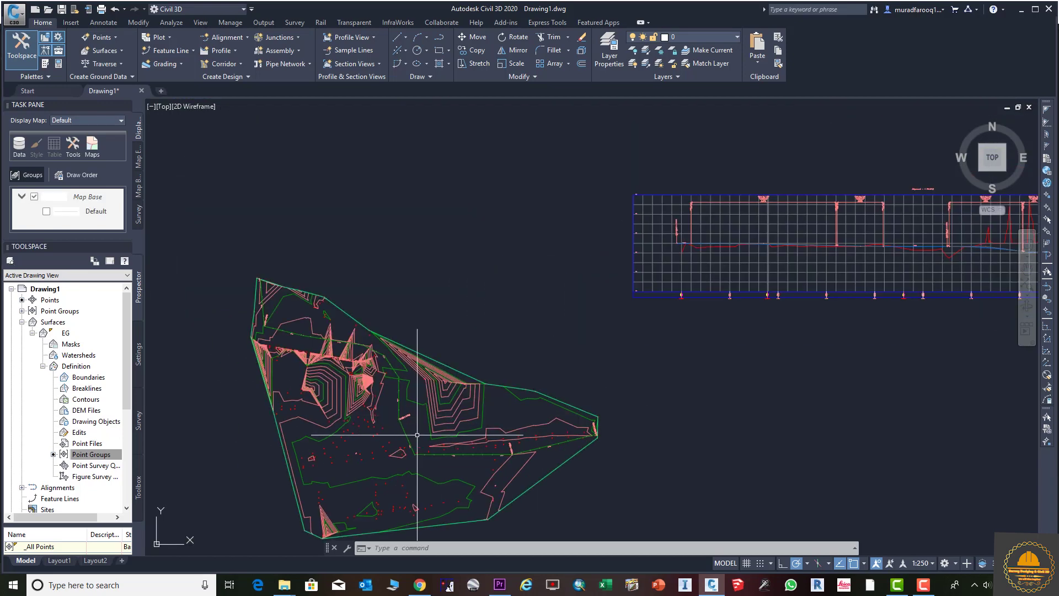
{"action": "scroll", "coordinate": [397, 405], "scroll_direction": "up", "scroll_amount": 6}
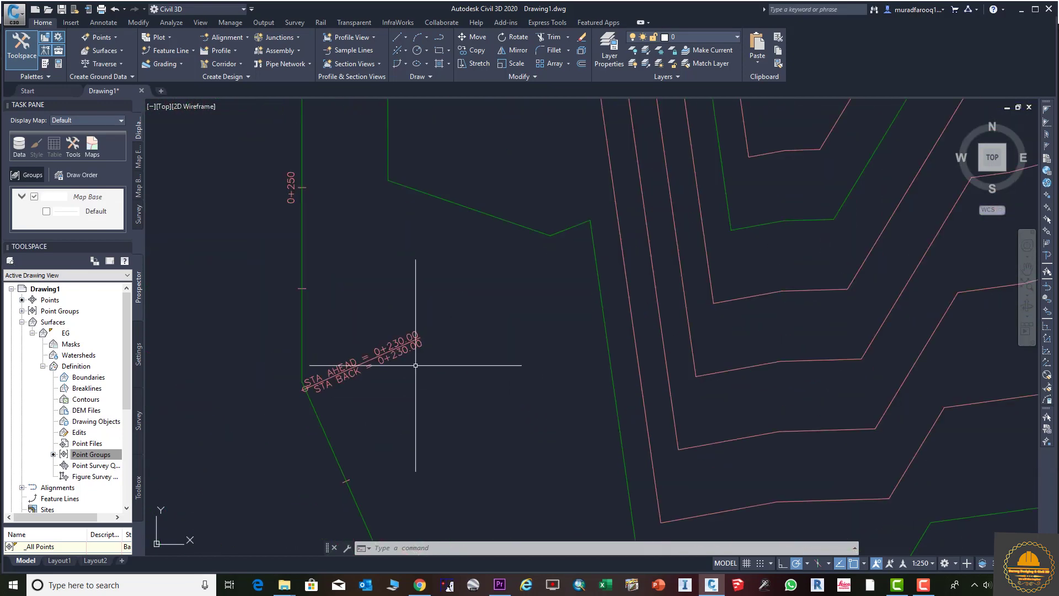
{"action": "scroll", "coordinate": [378, 366], "scroll_direction": "down", "scroll_amount": 1}
{"action": "scroll", "coordinate": [386, 390], "scroll_direction": "down", "scroll_amount": 6}
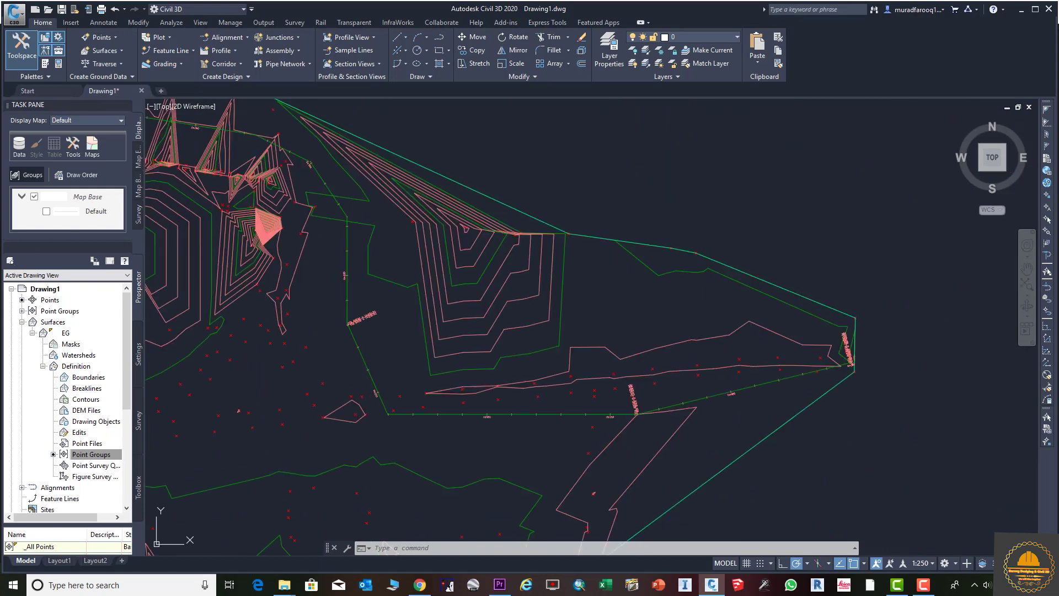
{"action": "middle_click_drag", "start_coordinate": [318, 218], "coordinate": [485, 466]}
{"action": "scroll", "coordinate": [338, 379], "scroll_direction": "up", "scroll_amount": 6}
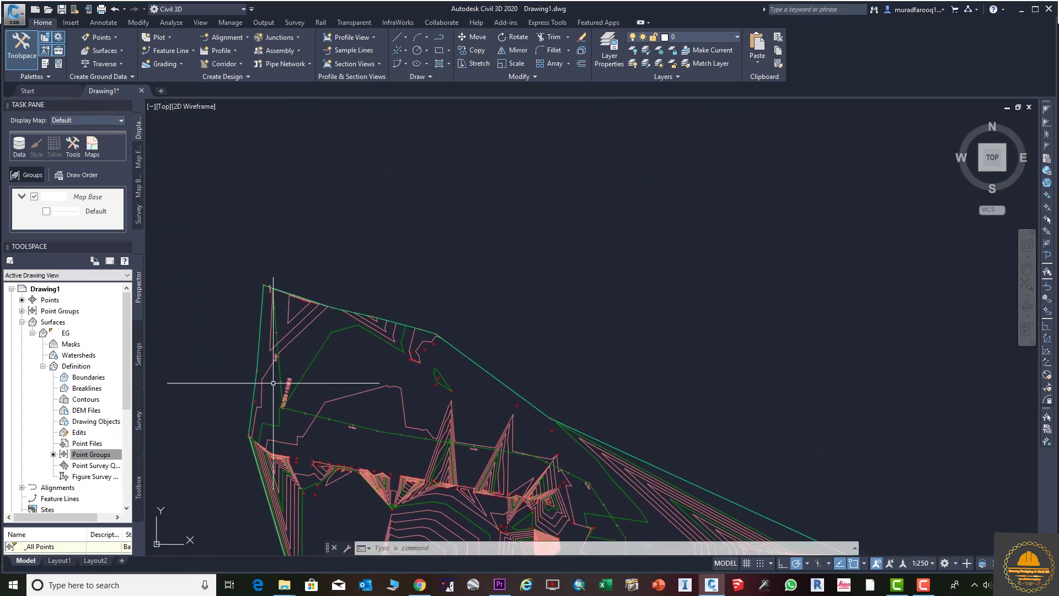
{"action": "scroll", "coordinate": [324, 406], "scroll_direction": "up", "scroll_amount": 2}
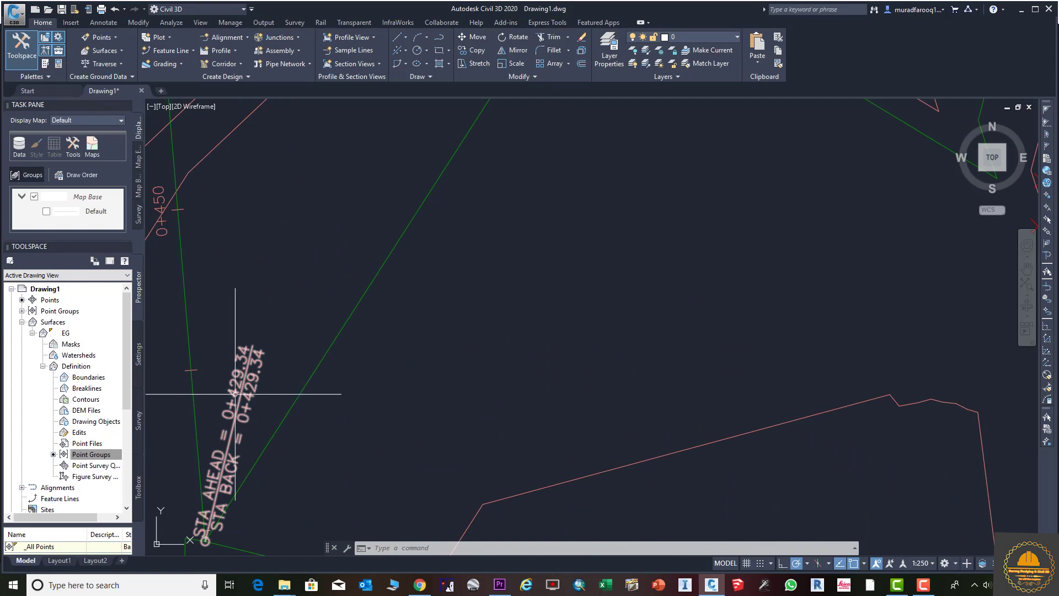
{"action": "scroll", "coordinate": [242, 390], "scroll_direction": "down", "scroll_amount": 2}
{"action": "scroll", "coordinate": [594, 364], "scroll_direction": "down", "scroll_amount": 6}
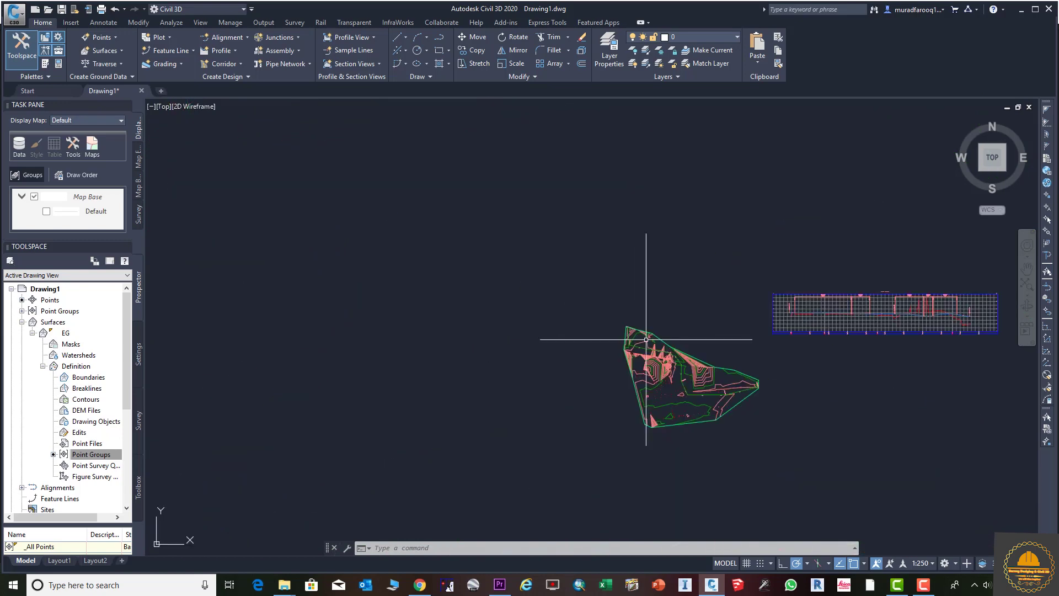
- Check the last chainage equation label in the band near the end of the profile view
{"action": "middle_click_drag", "start_coordinate": [993, 309], "coordinate": [643, 307]}
{"action": "scroll", "coordinate": [593, 316], "scroll_direction": "up", "scroll_amount": 3}
{"action": "scroll", "coordinate": [593, 316], "scroll_direction": "up", "scroll_amount": 10}
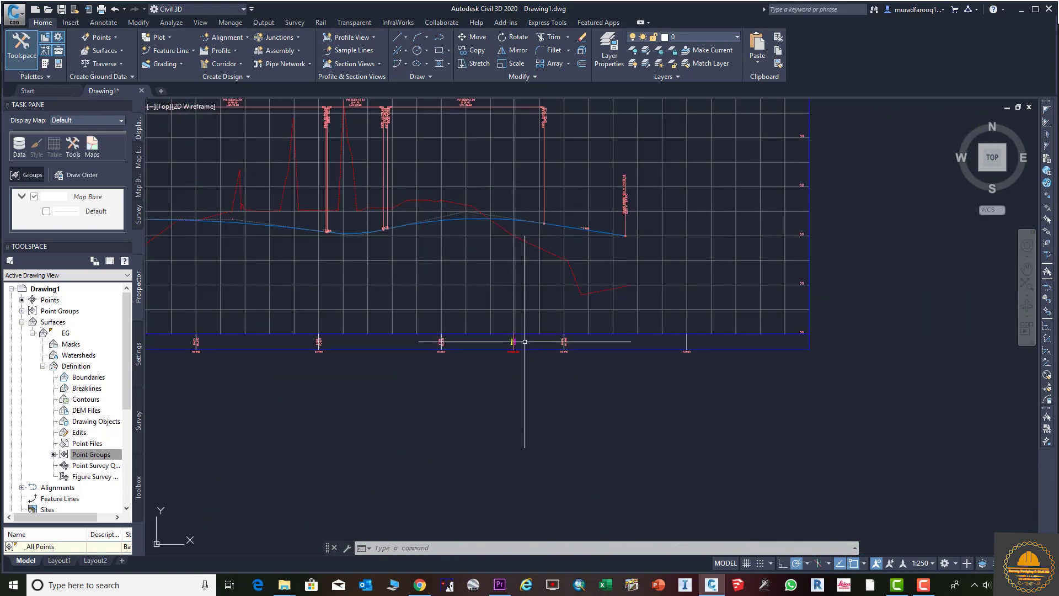
{"action": "scroll", "coordinate": [497, 315], "scroll_direction": "down", "scroll_amount": 10}
{"action": "scroll", "coordinate": [623, 372], "scroll_direction": "down", "scroll_amount": 3}
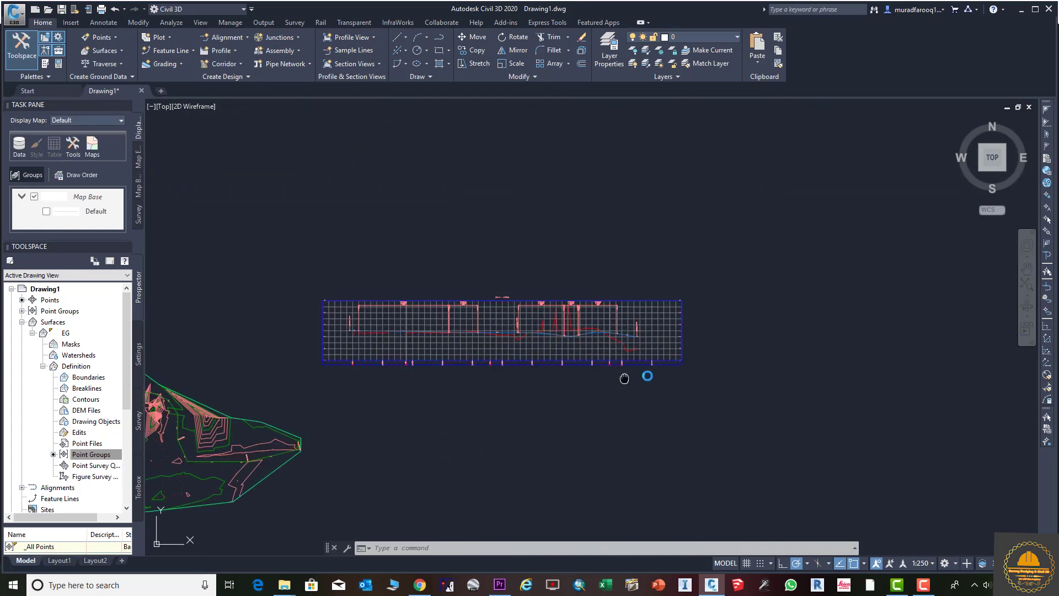
- Edit the profile view's style and turn on clipping for both the vertical and horizontal grids
{"action": "middle_click_drag", "start_coordinate": [534, 362], "coordinate": [555, 392]}
{"action": "scroll", "coordinate": [552, 375], "scroll_direction": "up", "scroll_amount": 3}
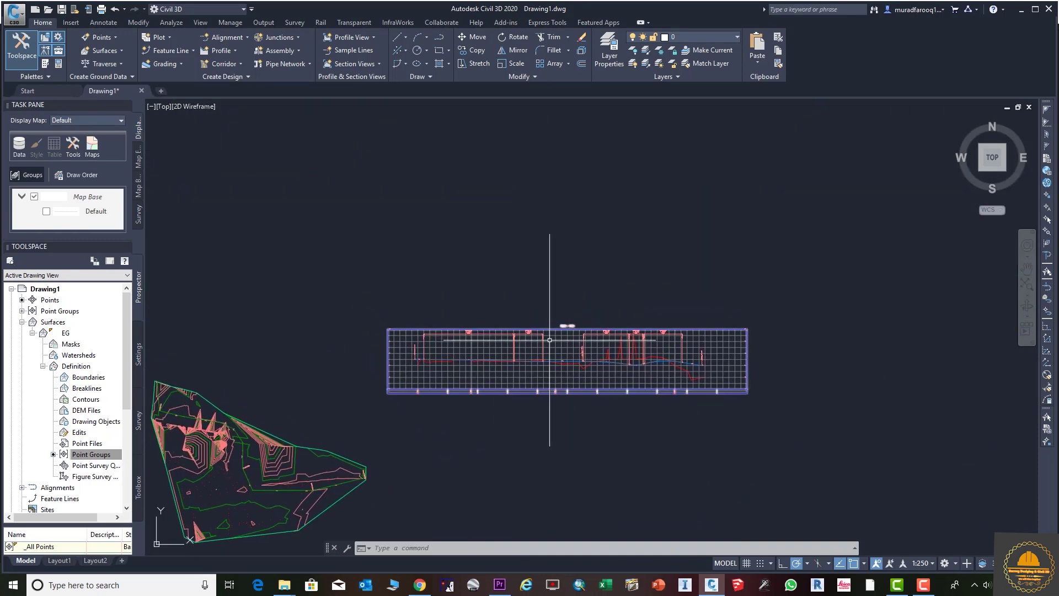
{"action": "left_click", "coordinate": [558, 320]}
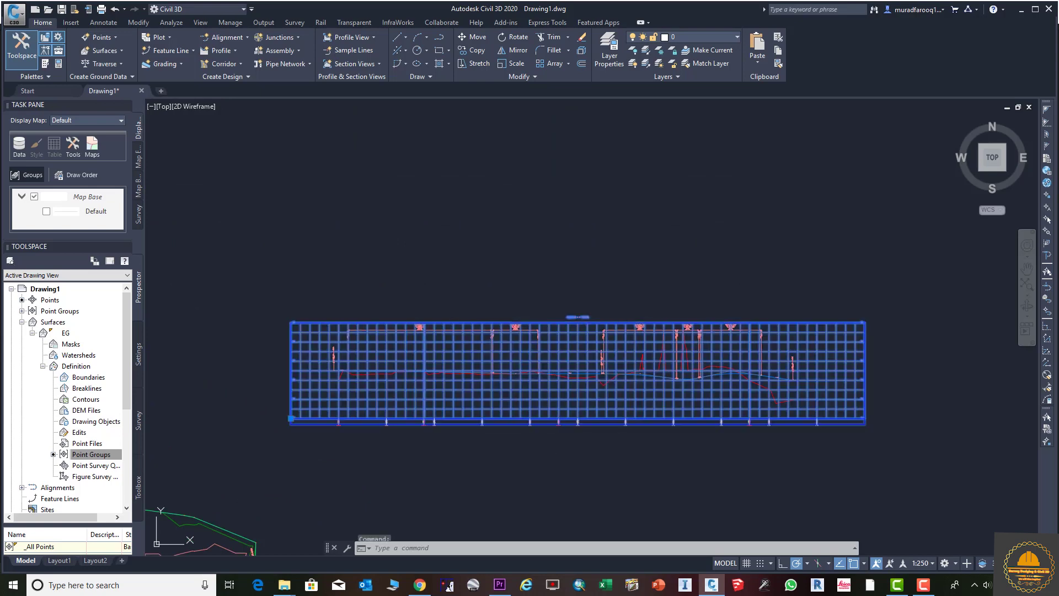
{"action": "right_click", "coordinate": [558, 322]}
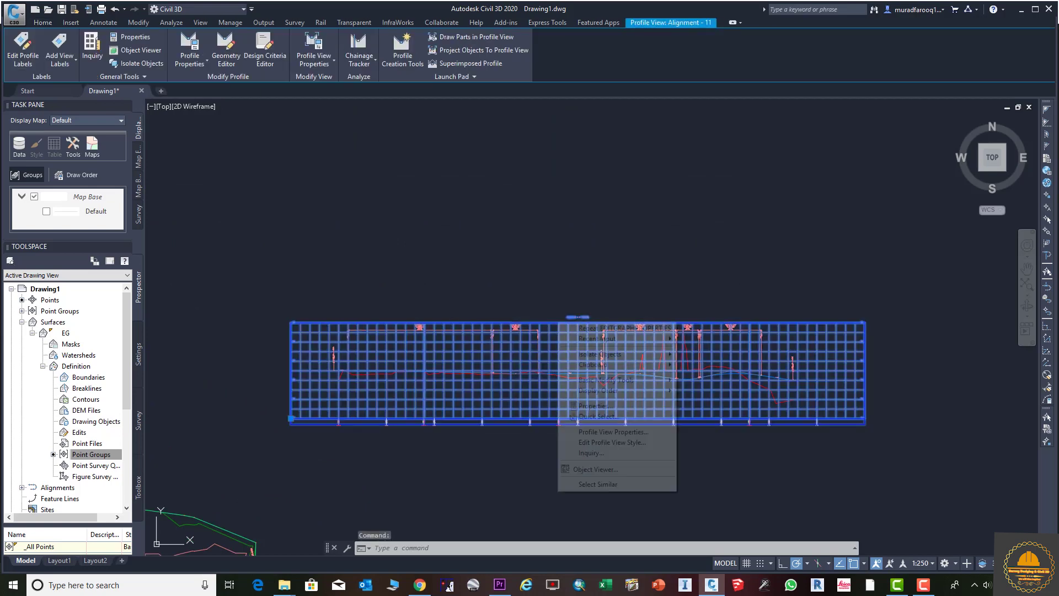
{"action": "left_click", "coordinate": [607, 442]}
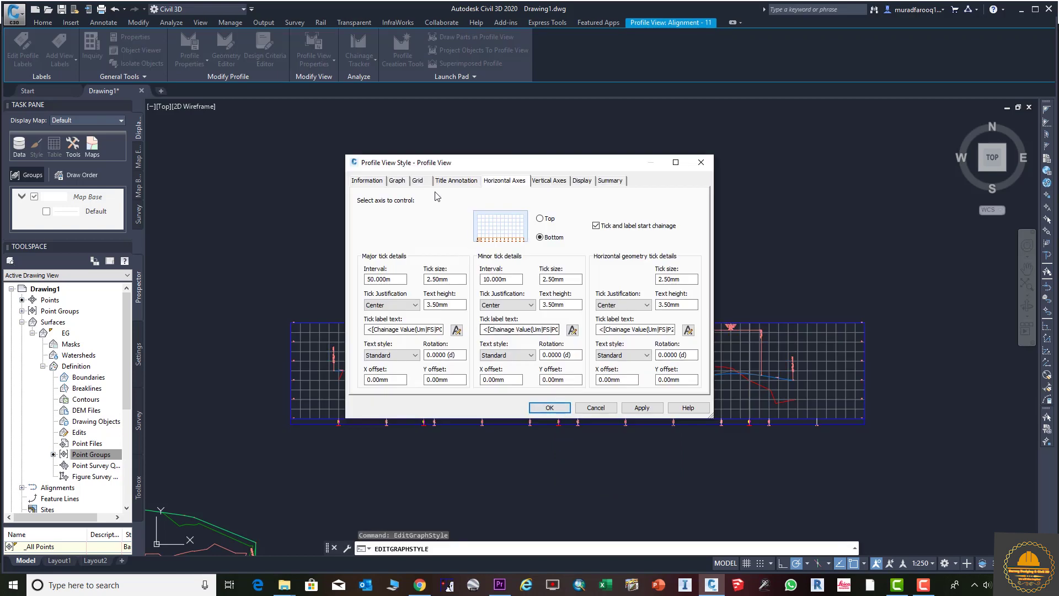
{"action": "left_click", "coordinate": [419, 181]}
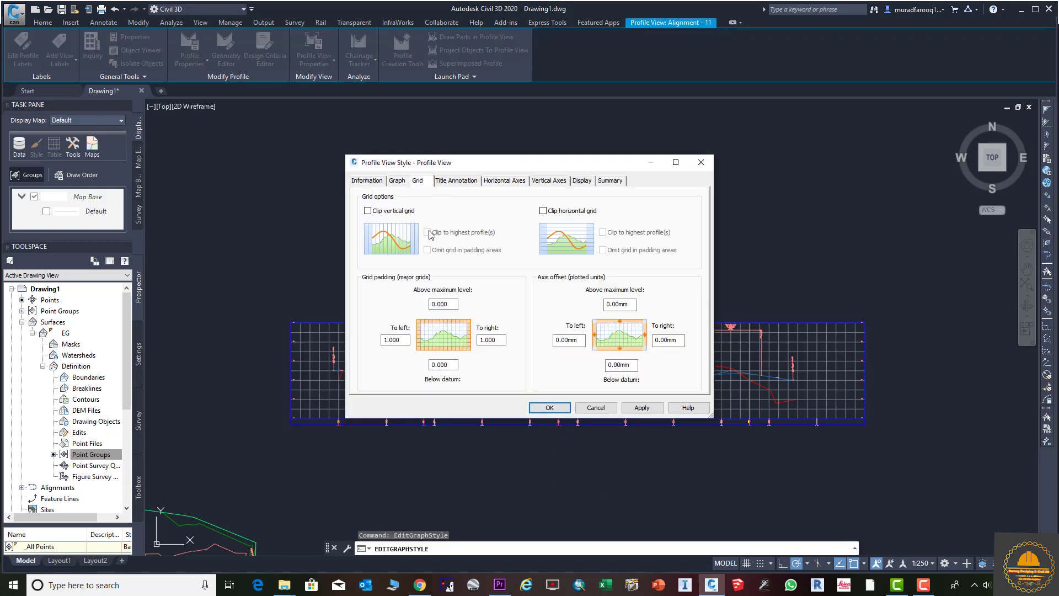
{"action": "left_click", "coordinate": [367, 211]}
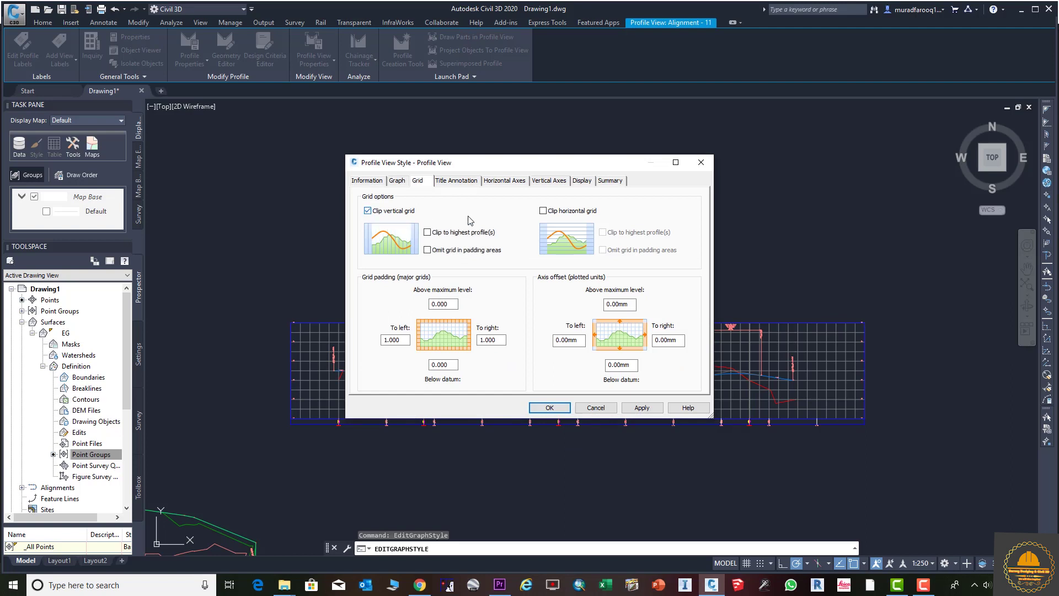
{"action": "left_click", "coordinate": [544, 211]}
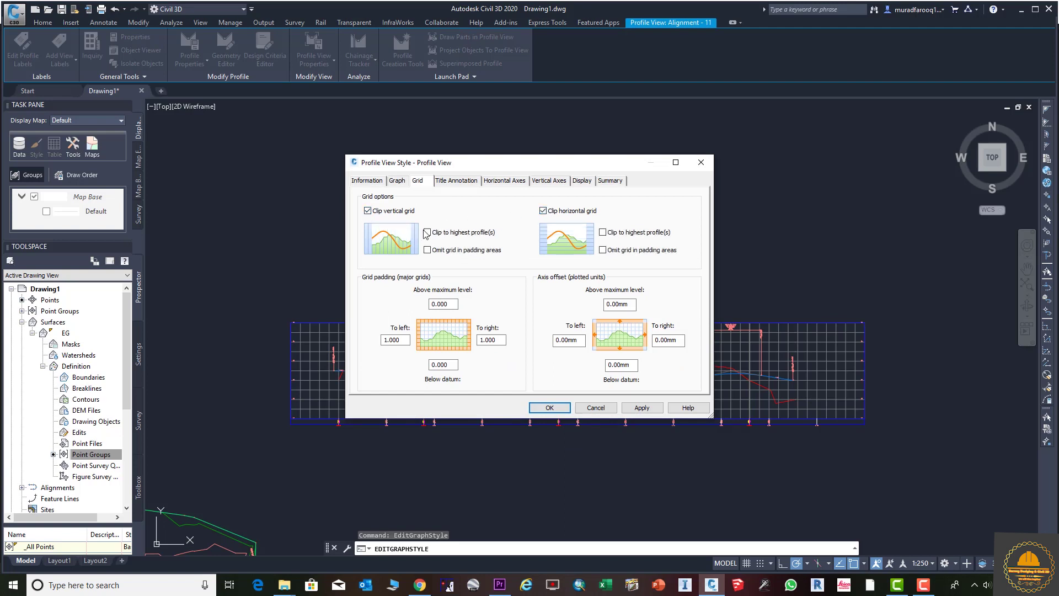
- Clip both grids to the highest profiles, omit them in padding areas, and apply the profile view style
{"action": "left_click", "coordinate": [427, 232]}
{"action": "left_click", "coordinate": [427, 250]}
{"action": "left_click", "coordinate": [603, 232]}
{"action": "left_click", "coordinate": [603, 250]}
{"action": "left_click", "coordinate": [430, 252]}
{"action": "left_click", "coordinate": [428, 232]}
{"action": "left_click", "coordinate": [429, 251]}
{"action": "left_click", "coordinate": [624, 409]}
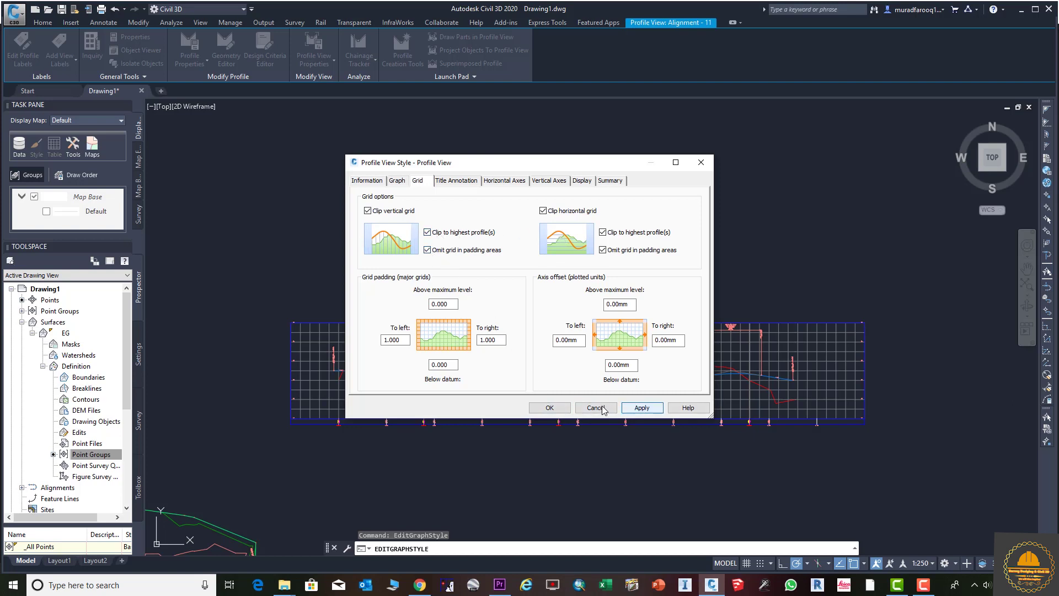
{"action": "left_click", "coordinate": [550, 408]}
{"action": "scroll", "coordinate": [638, 408], "scroll_direction": "down", "scroll_amount": 2}
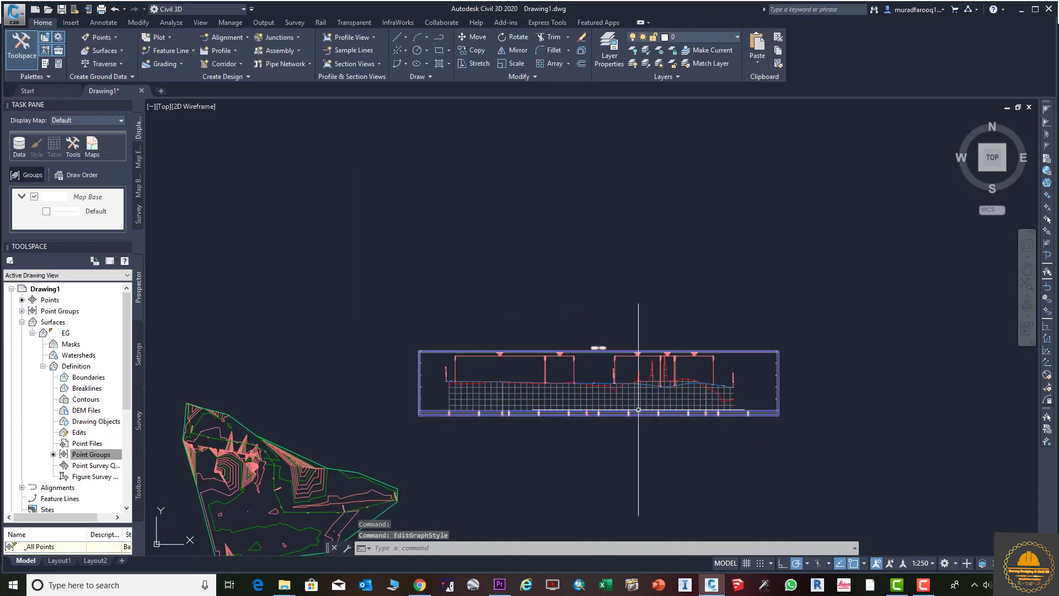
{"action": "scroll", "coordinate": [638, 407], "scroll_direction": "up", "scroll_amount": 4}
{"action": "scroll", "coordinate": [638, 407], "scroll_direction": "down", "scroll_amount": 5}
{"action": "mouse_move", "coordinate": [638, 407]}
{"action": "middle_mouse_down"}
{"action": "mouse_move", "coordinate": [596, 333]}
{"action": "mouse_move", "coordinate": [641, 285]}
{"action": "middle_mouse_up"}
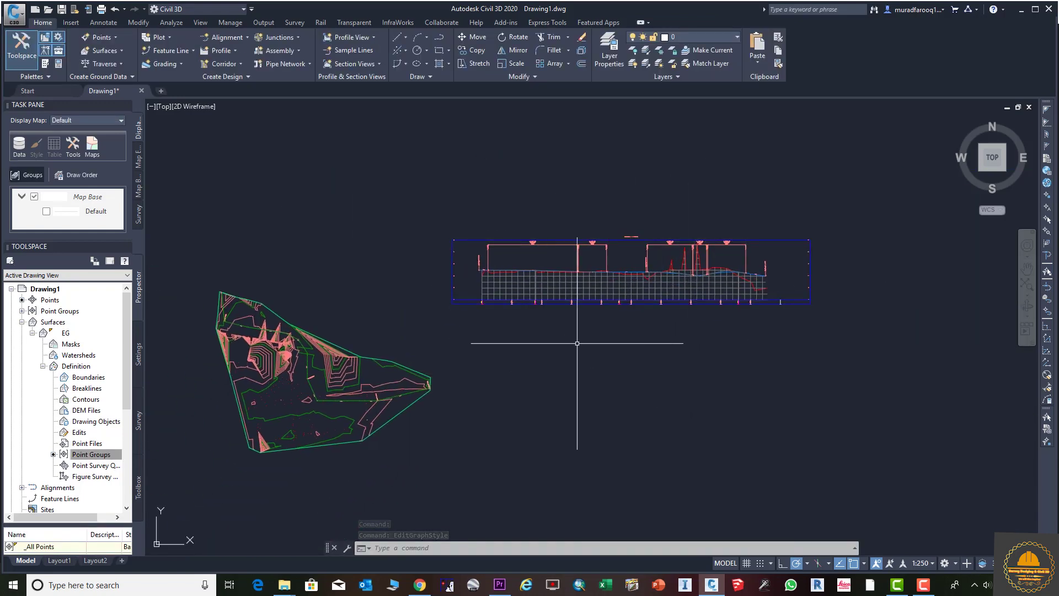